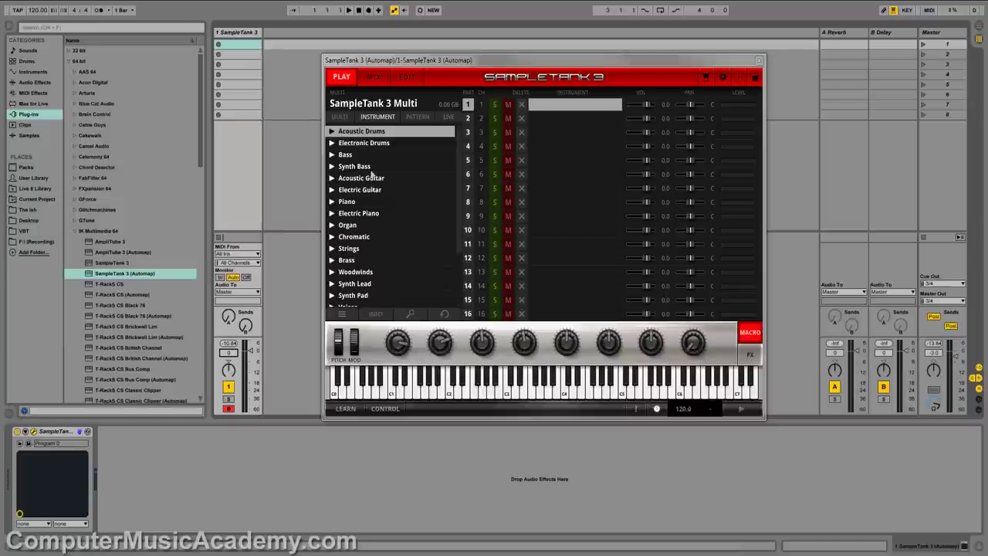
Step: Look through the Mix and Edit pages of SampleTank 3 and return to the Play page
click(373, 77)
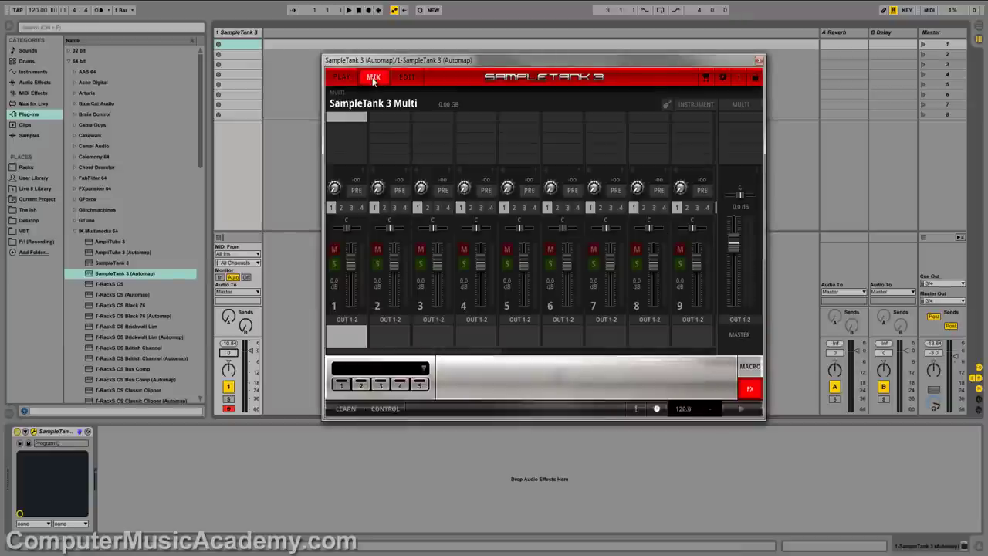
click(415, 79)
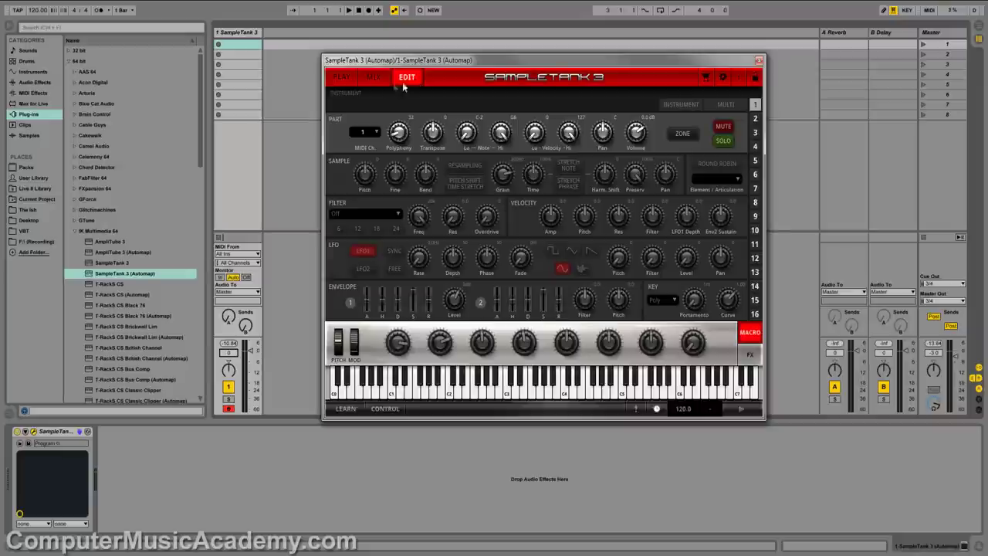
click(350, 81)
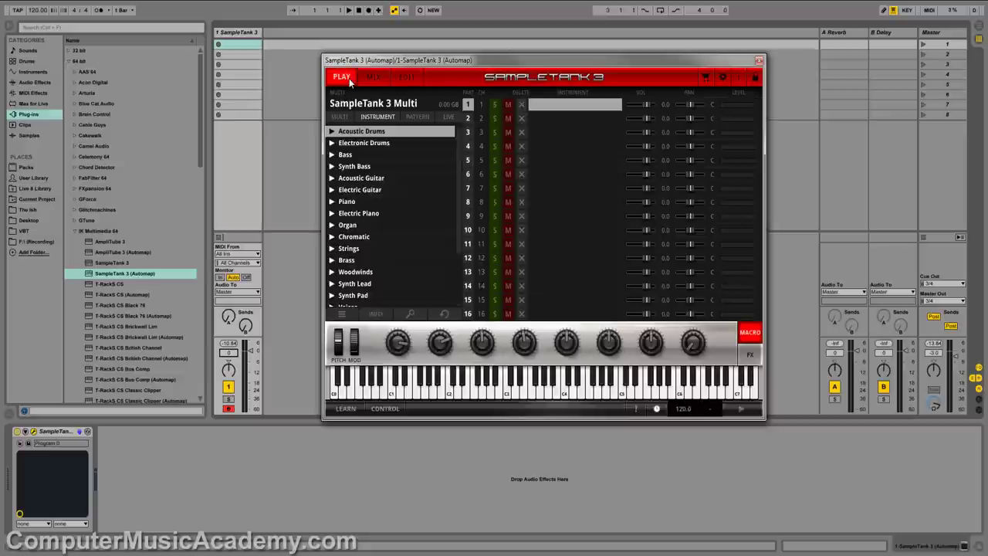
Step: Look through the Multi, Instrument, Pattern and Live browsers, ending in the Multi browser
click(340, 118)
click(377, 121)
click(419, 120)
click(448, 118)
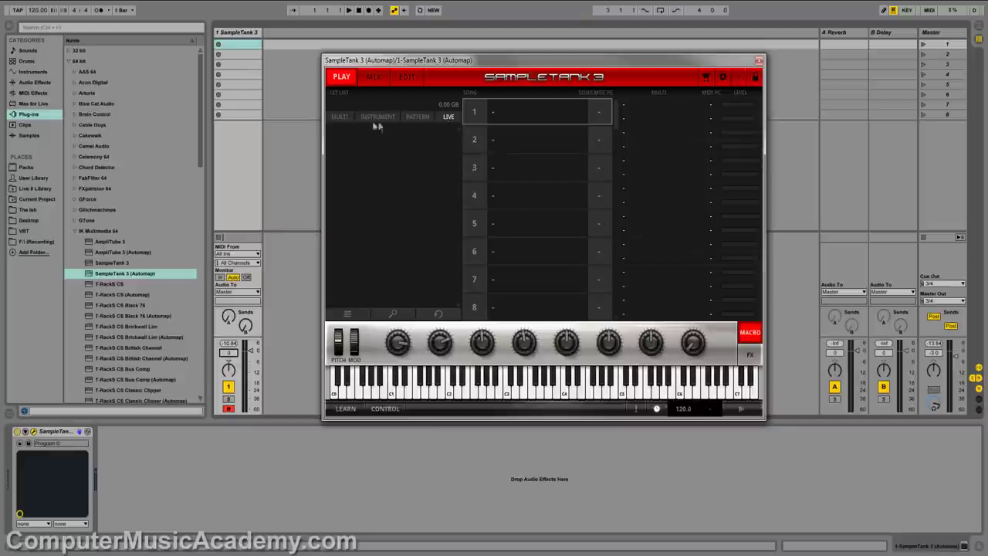
click(346, 117)
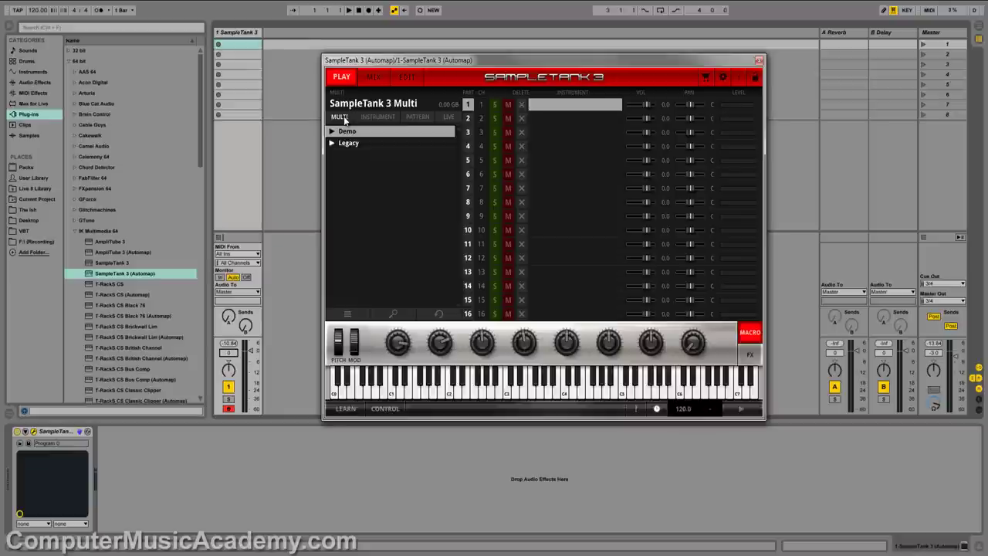
Step: Load the EDM Song multi from the Demo folder, play it and stop its playback
click(331, 131)
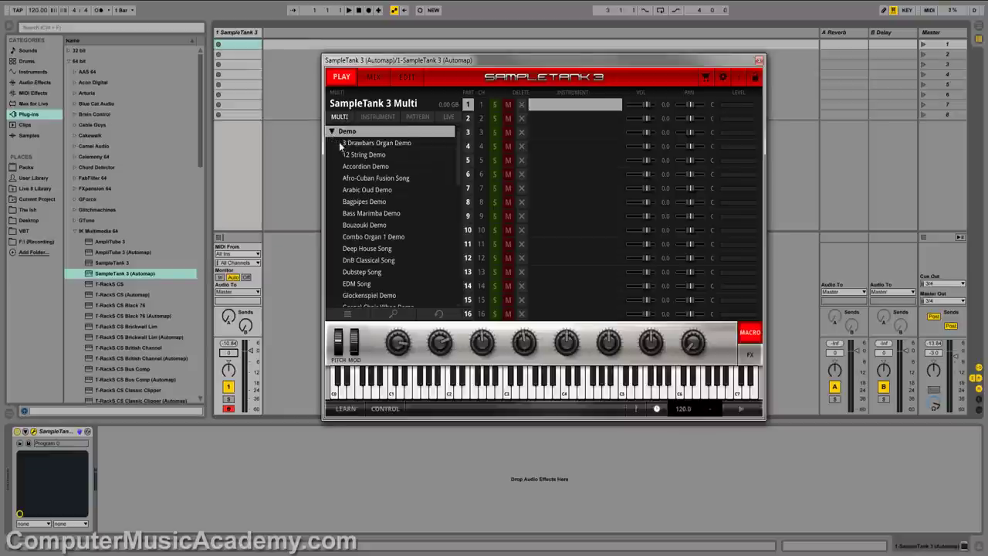
scroll(407, 192, down, 2)
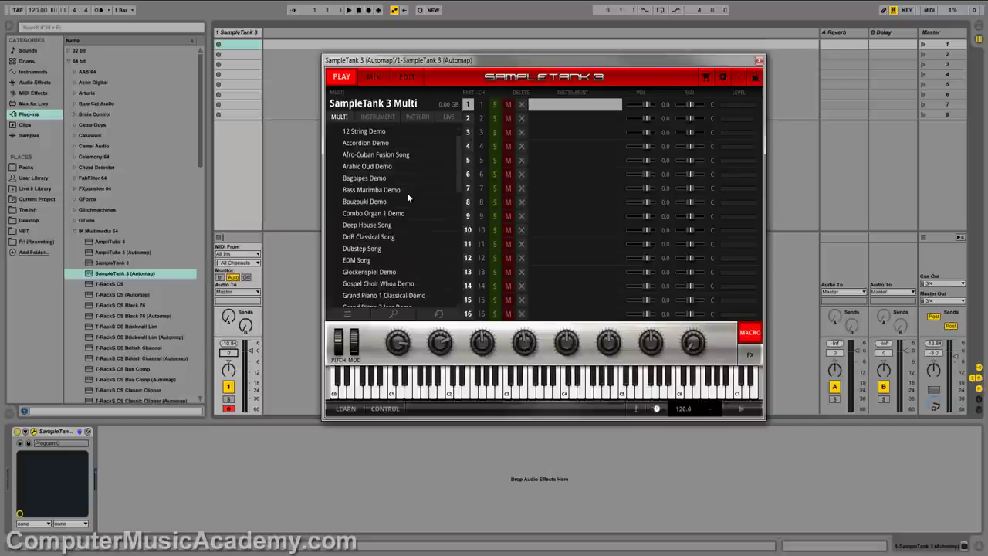
scroll(407, 198, down, 1)
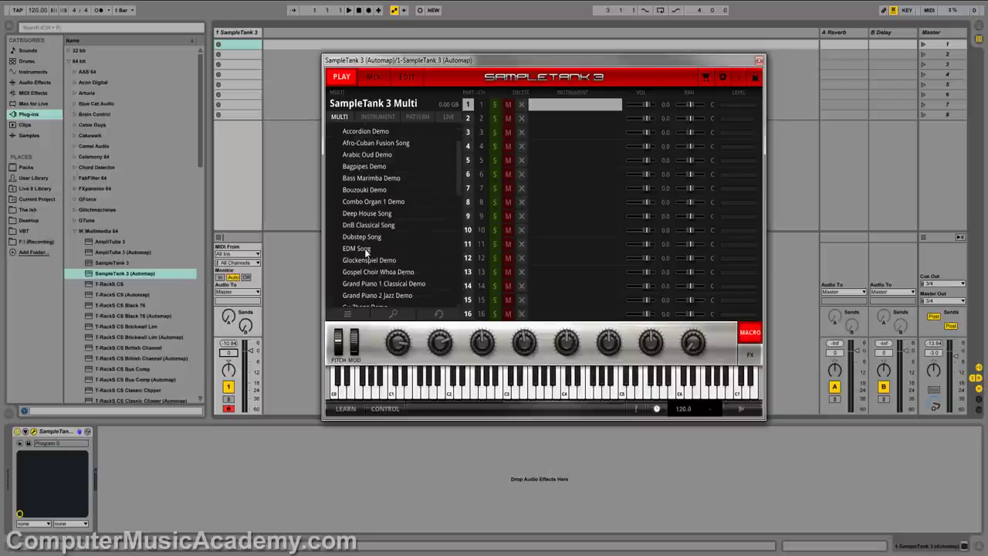
double_click(356, 248)
click(742, 410)
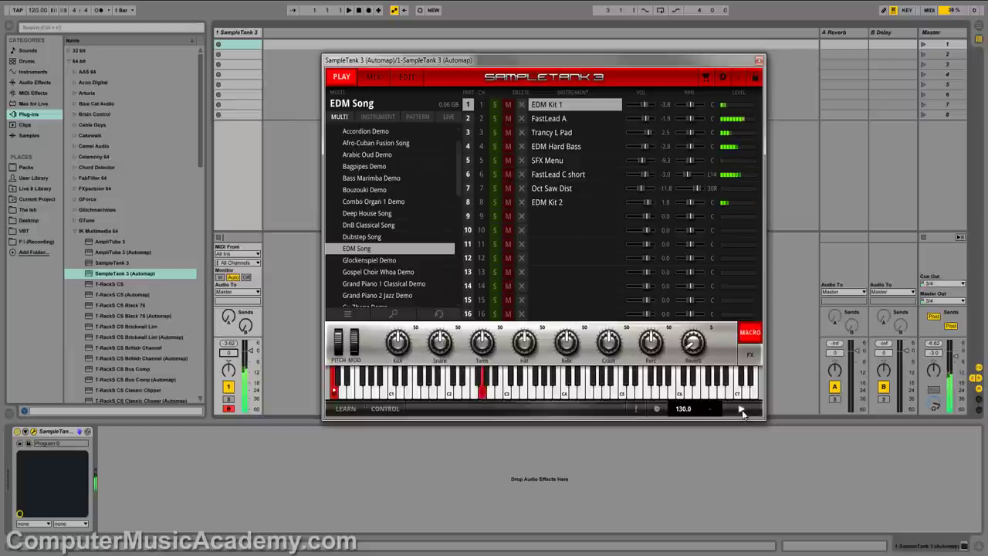
click(742, 411)
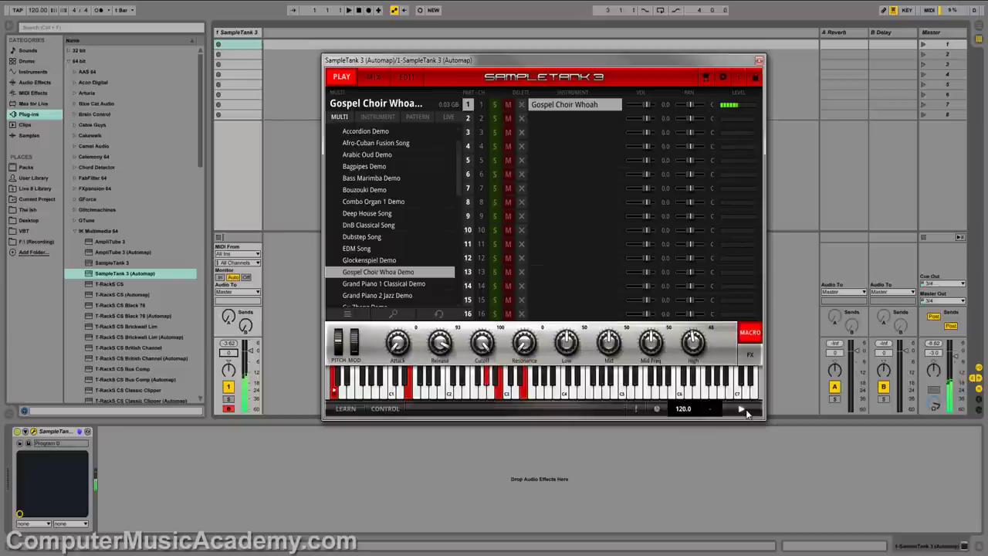
Step: Step through the demo multis to audition Hip JZ Hop Song and Grand Piano 2 Jazz Demo
key(Down)
key(Down)
key(Down)
key(Down)
key(Down)
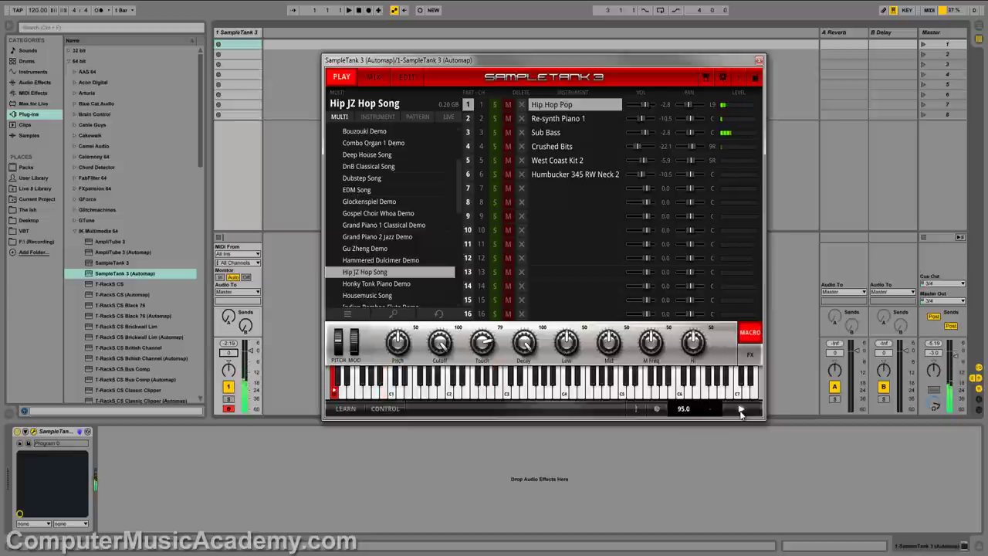
key(Up)
key(Up)
key(Up)
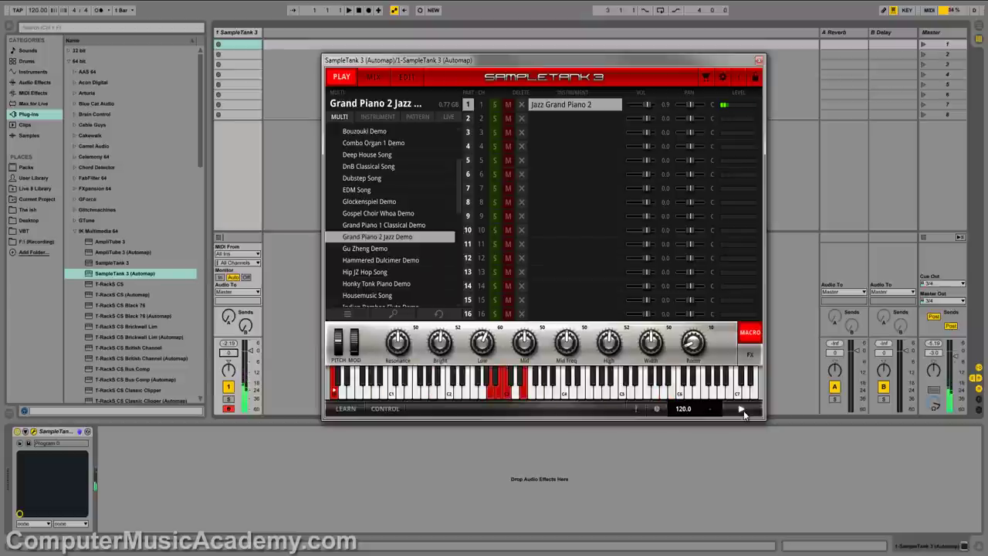
Step: Move on through the demo multis to audition Suitcase EP Smooth Demo
key(Down)
key(Down)
key(Down)
key(Down)
key(Down)
key(Down)
key(Down)
key(Down)
key(Down)
key(Down)
key(Down)
key(Down)
key(Down)
key(Down)
key(Down)
key(Down)
key(Down)
key(Down)
key(Down)
key(Down)
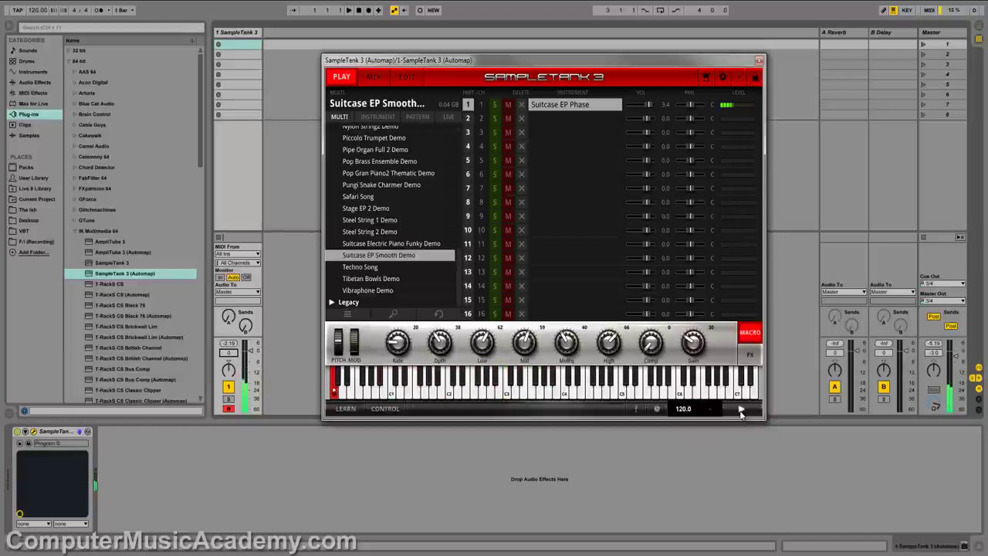
Step: Stop the current demo, and load and play the Deep House Song multi before stopping its playback
click(740, 411)
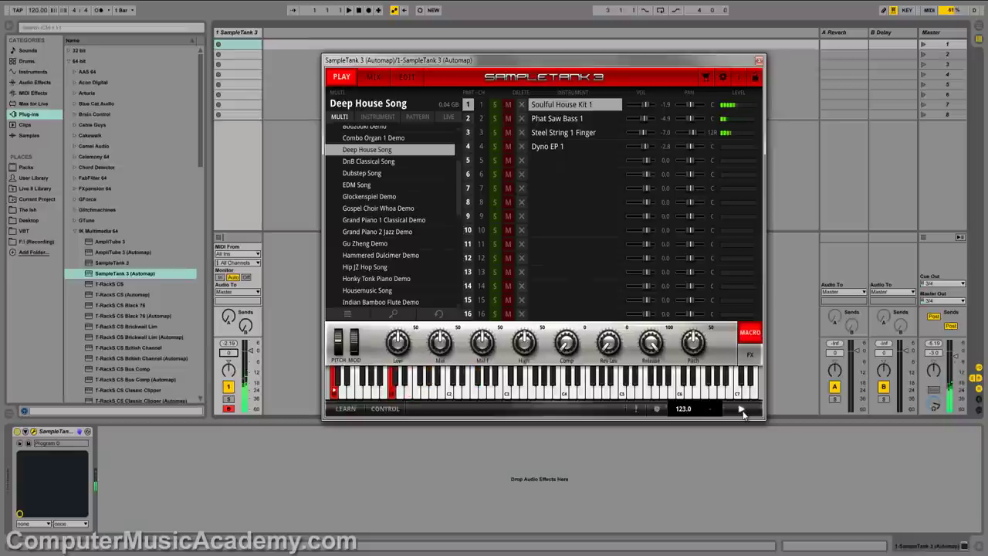
click(742, 412)
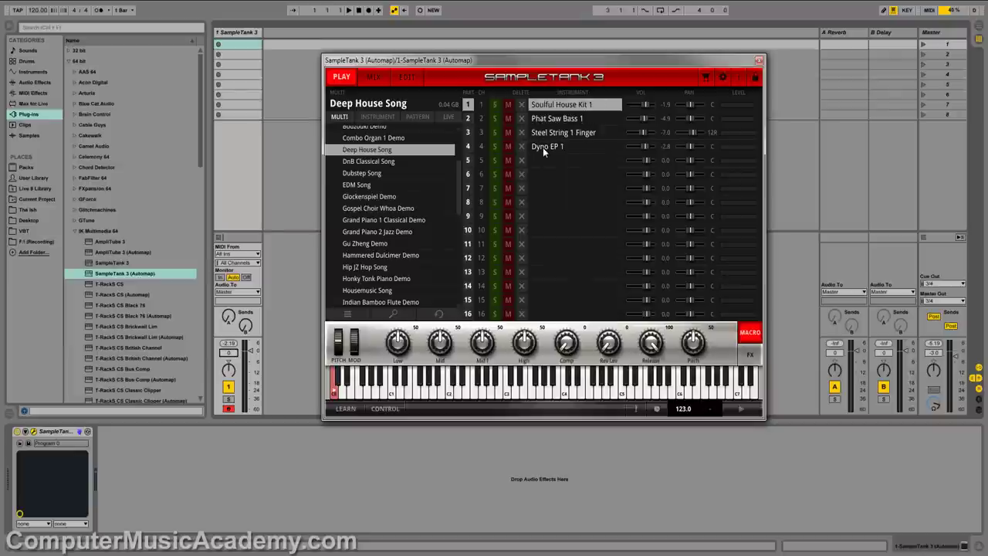
Step: Toggle solo on and off for part 1 and delete its Soulful House Kit 1 instrument
click(467, 106)
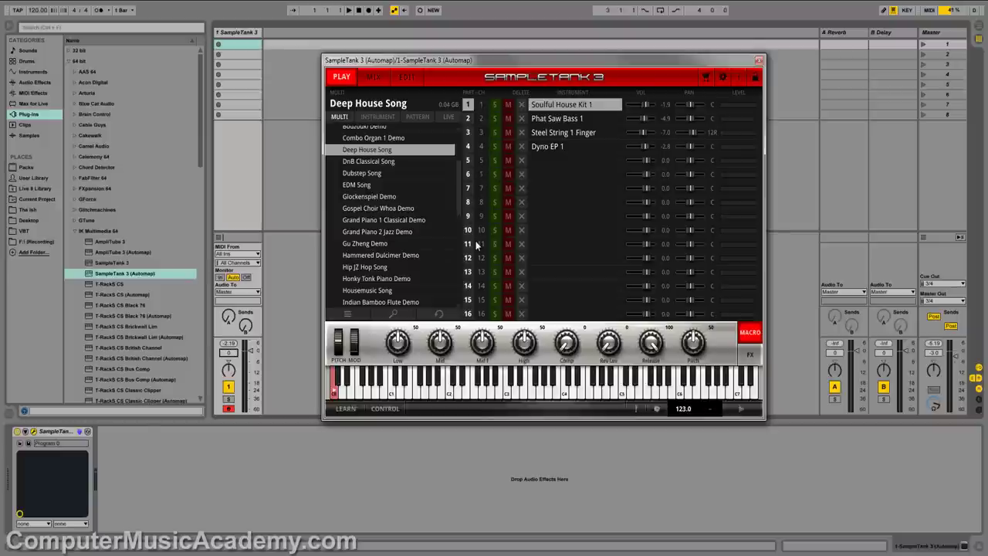
click(495, 106)
click(495, 106)
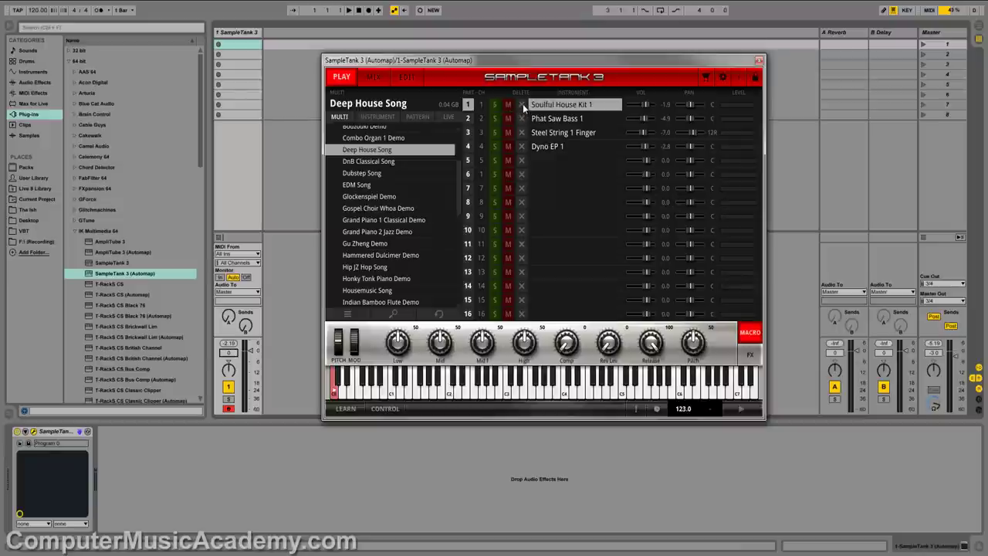
click(523, 103)
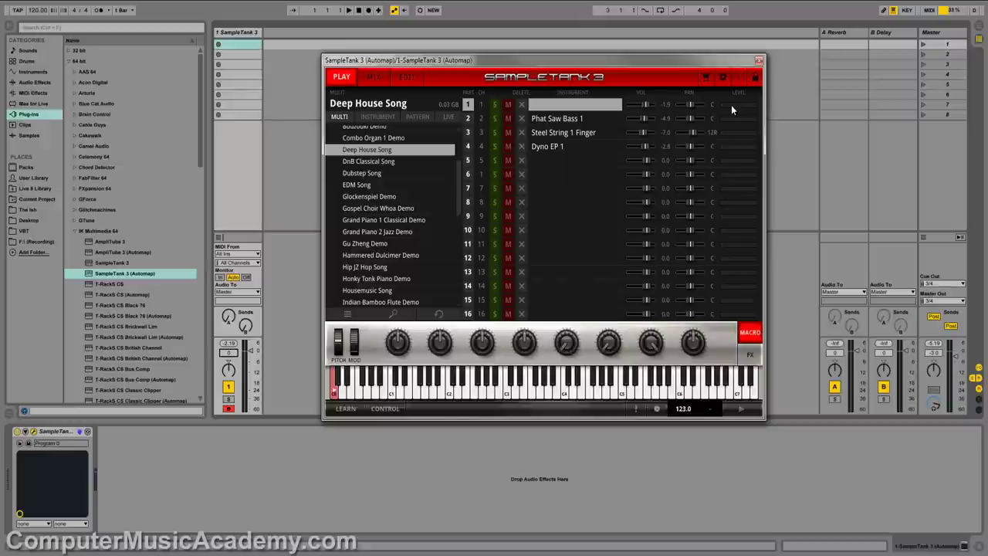
Step: Show the instrument browser and look at its options for saving, renaming and importing
click(388, 118)
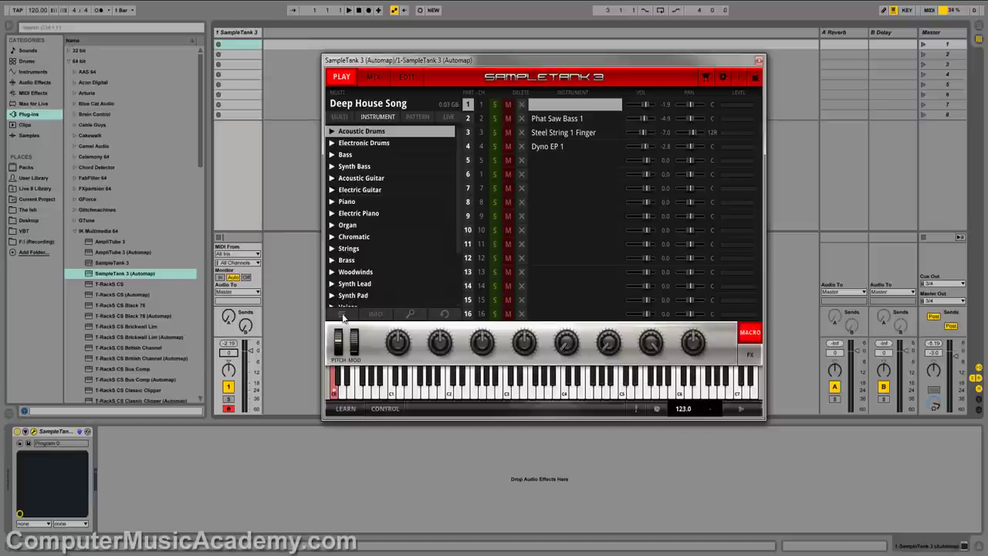
click(343, 314)
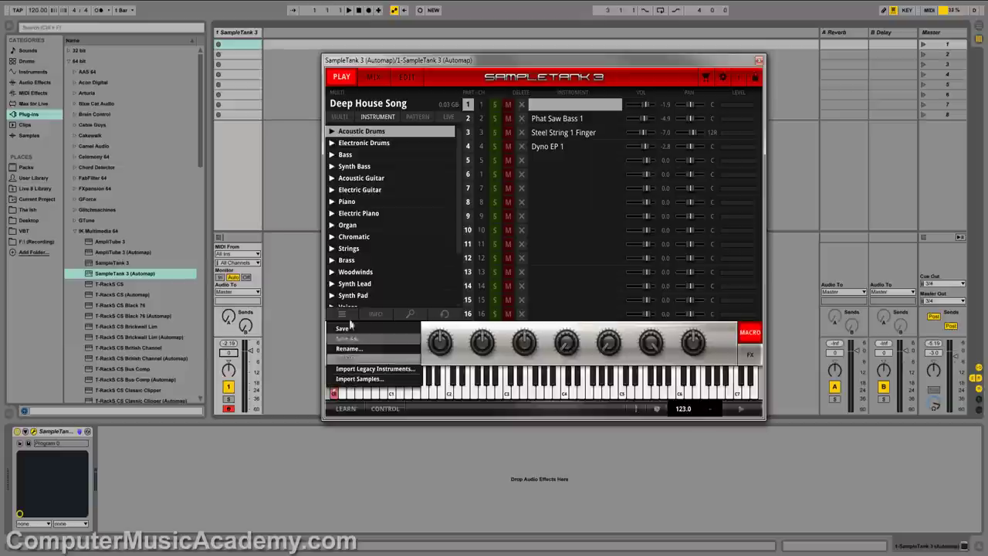
Step: View the info page of Phat Saw Bass 1 in part 2, and open and close the instrument search
click(572, 119)
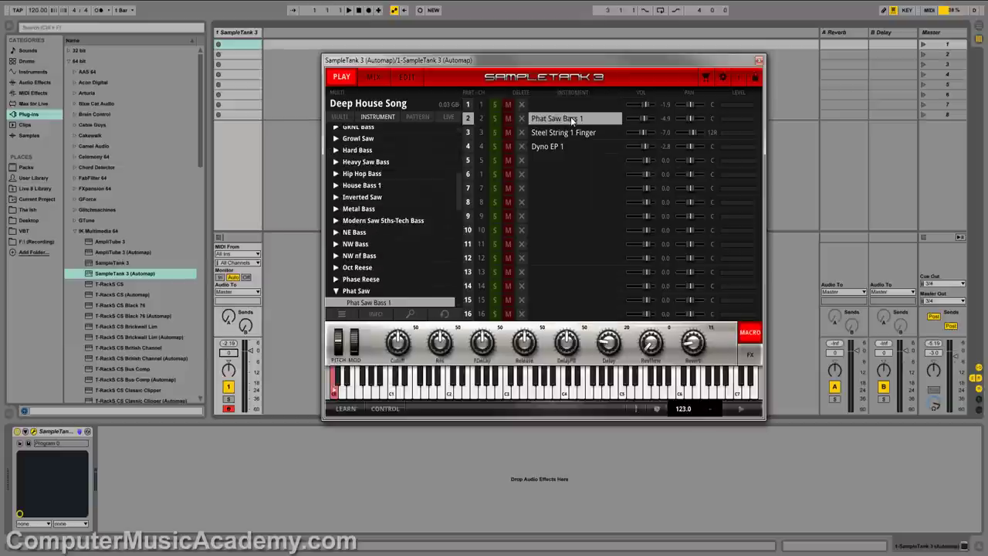
click(376, 314)
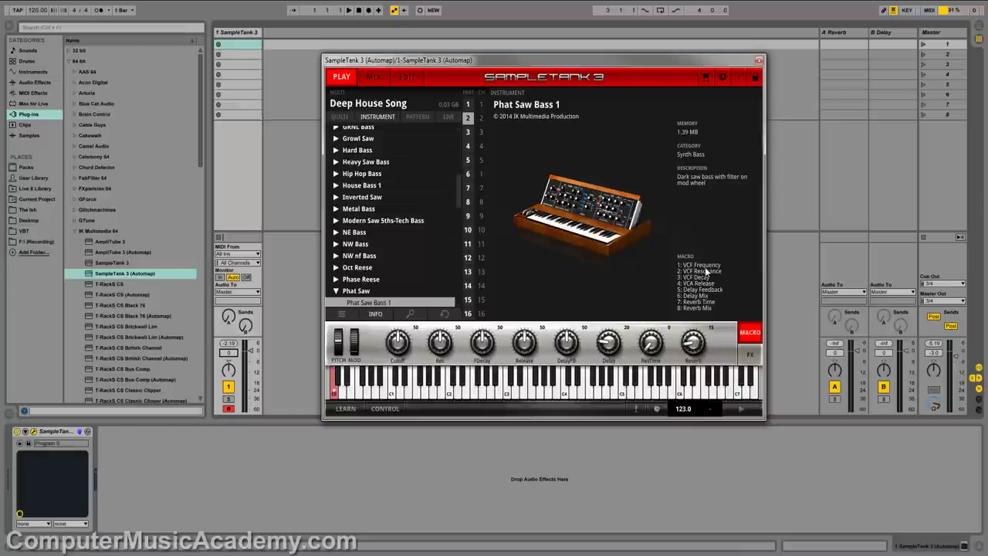
click(378, 316)
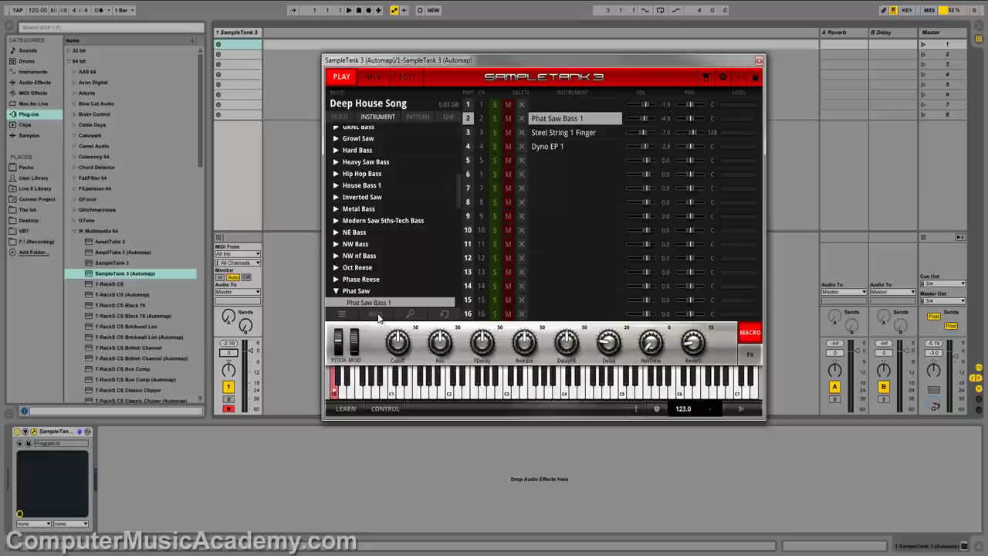
click(411, 315)
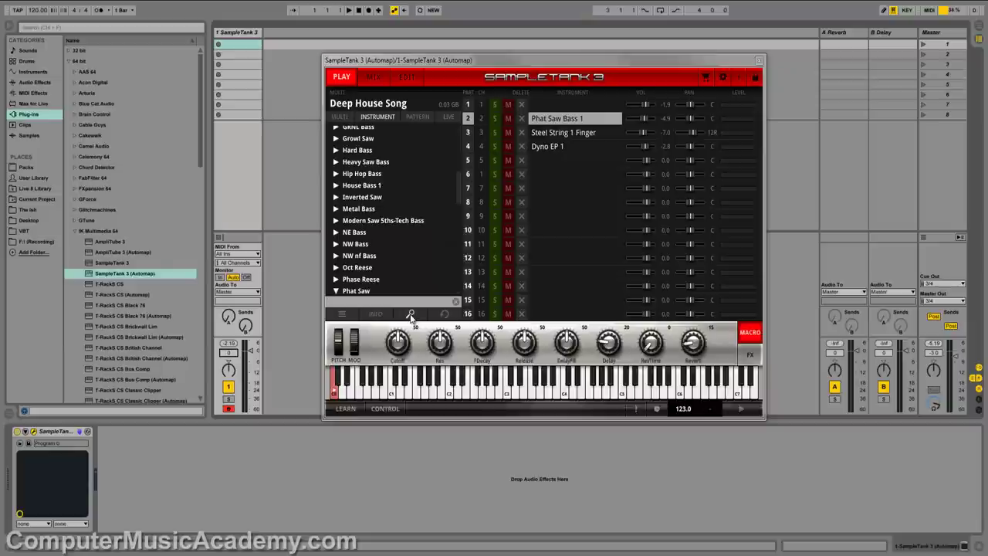
click(457, 303)
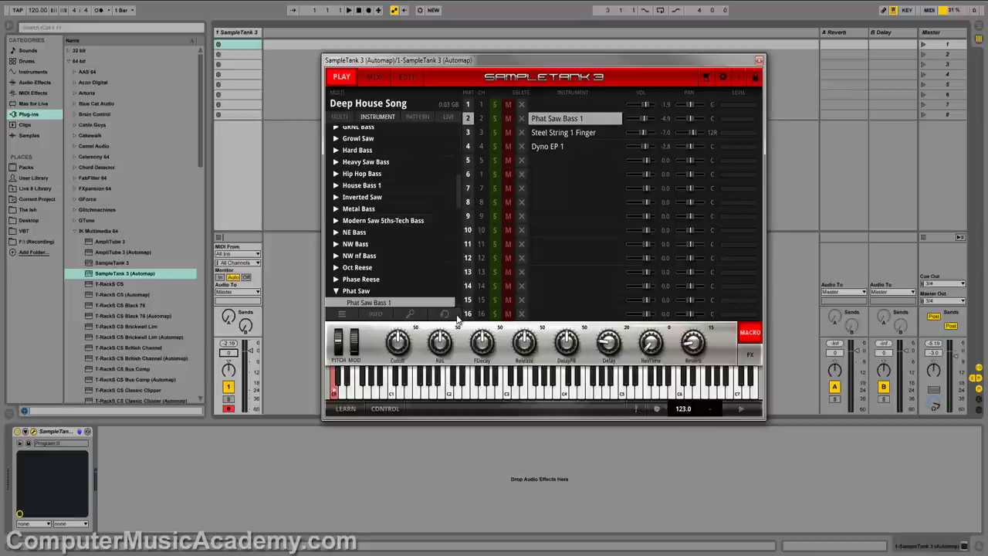
Step: Select Steel String 1 Finger in part 3 and inspect its five effect slots, returning to the Parametric EQ
key(Down)
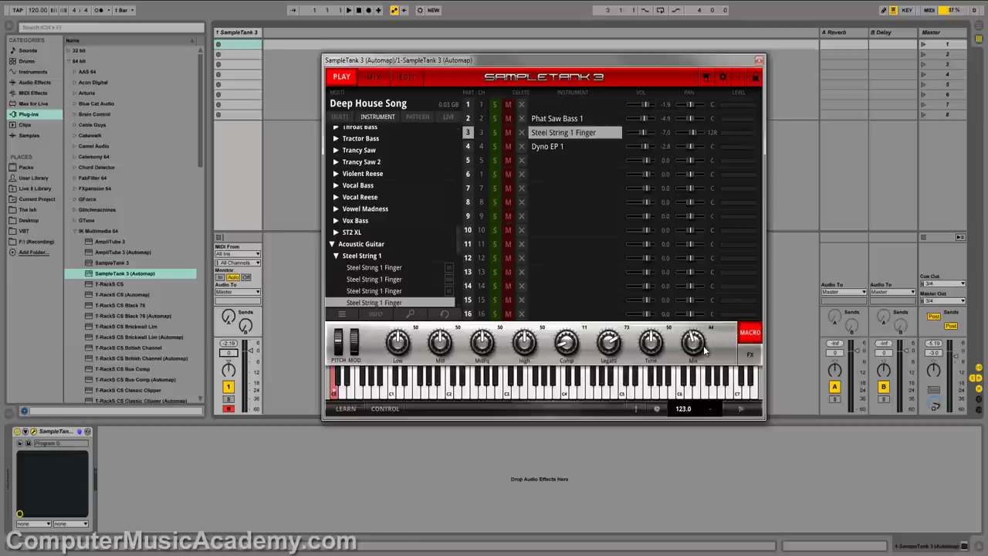
click(750, 354)
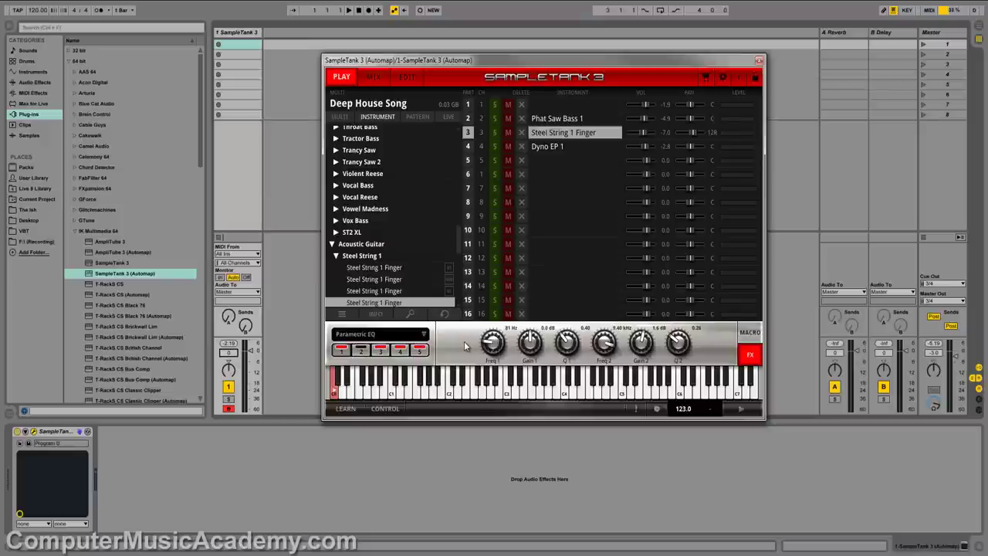
click(342, 351)
click(360, 352)
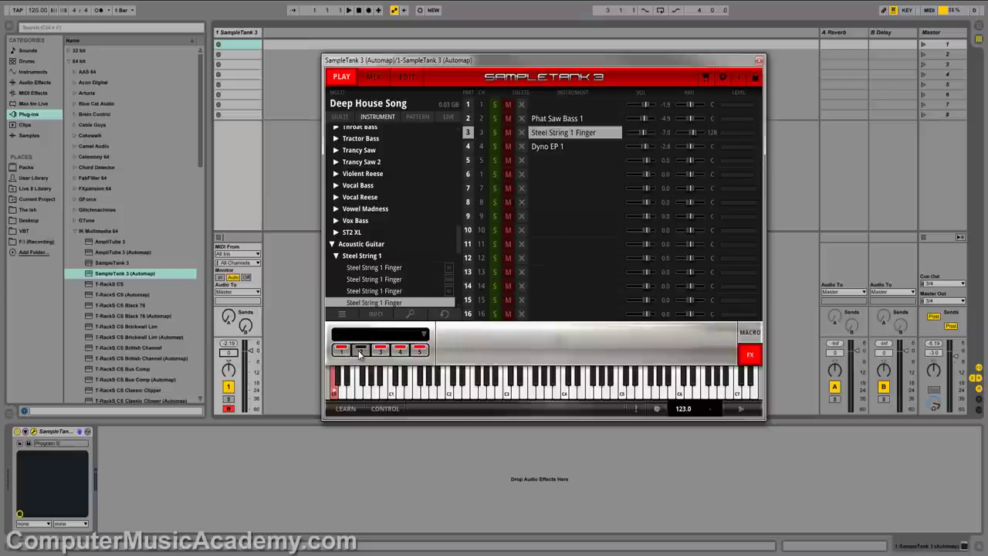
click(380, 350)
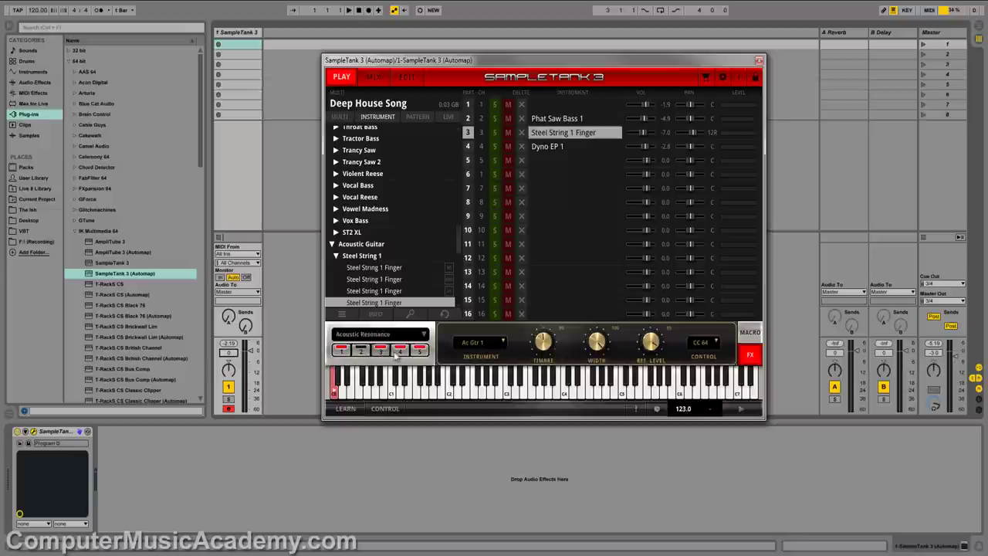
click(400, 351)
click(420, 351)
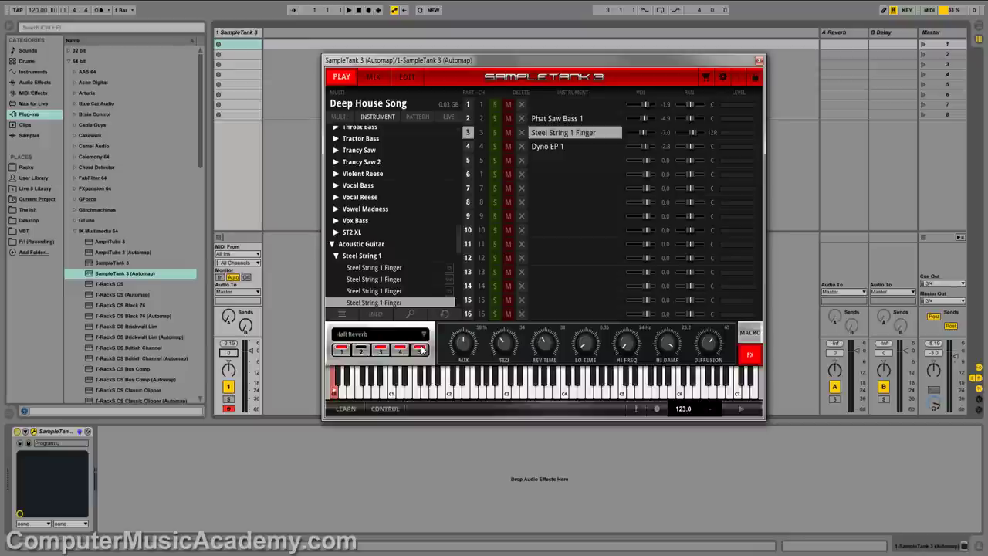
click(346, 352)
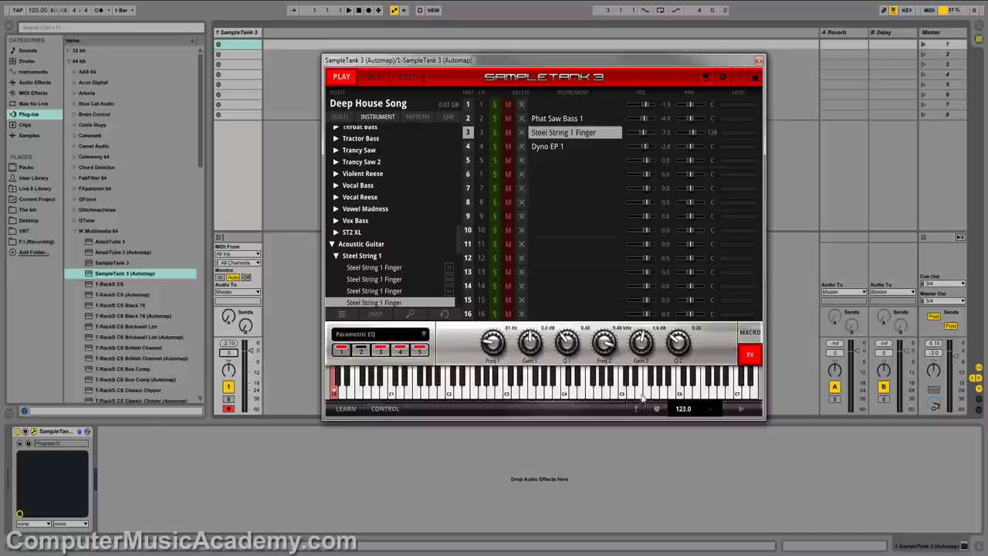
Step: Play a few notes on the virtual keyboard upward from about C2
click(451, 399)
mouse_move(451, 398)
mouse_down()
mouse_move(633, 396)
mouse_move(469, 394)
mouse_up()
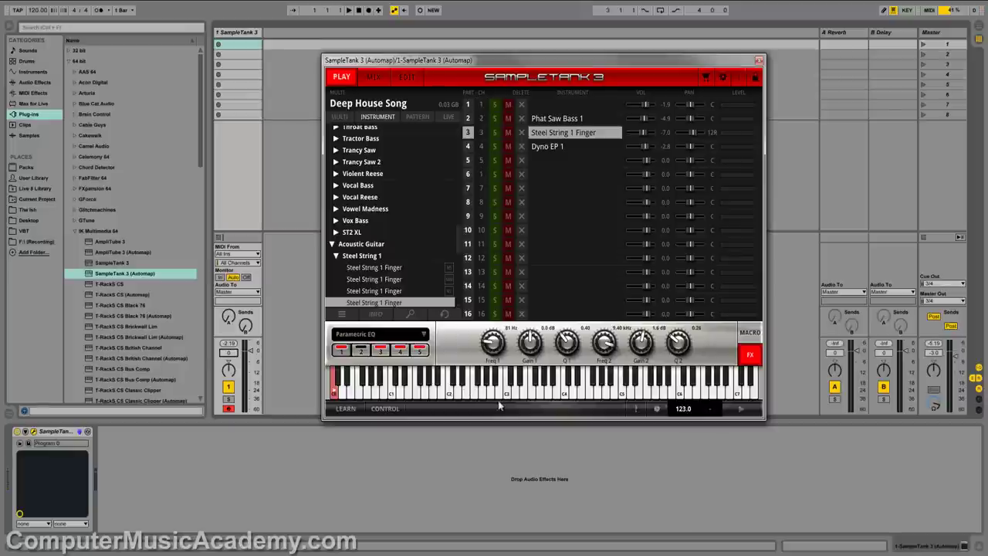
Step: Start and cancel MIDI Learn, and view the MIDI control assignments for Part 3 without changing them
click(347, 409)
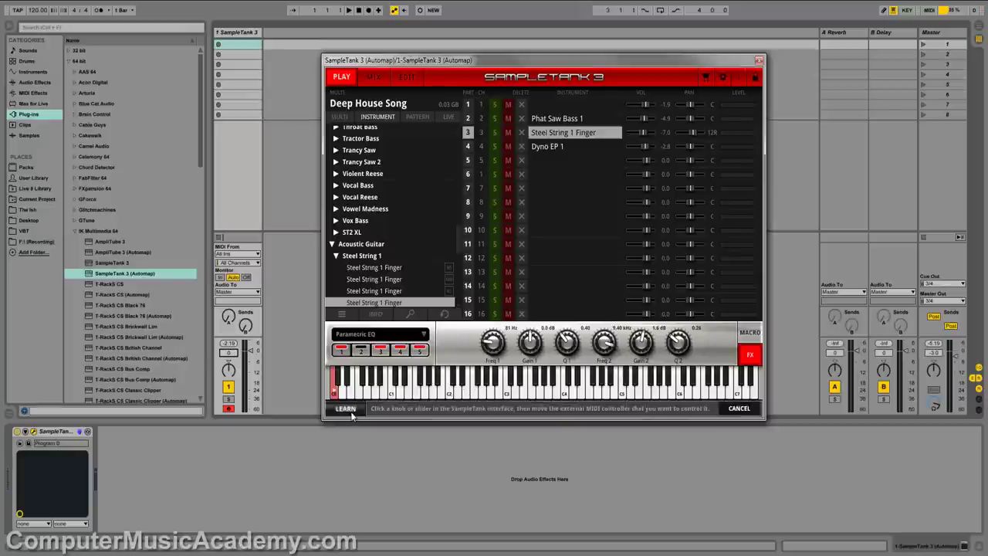
click(739, 409)
click(391, 409)
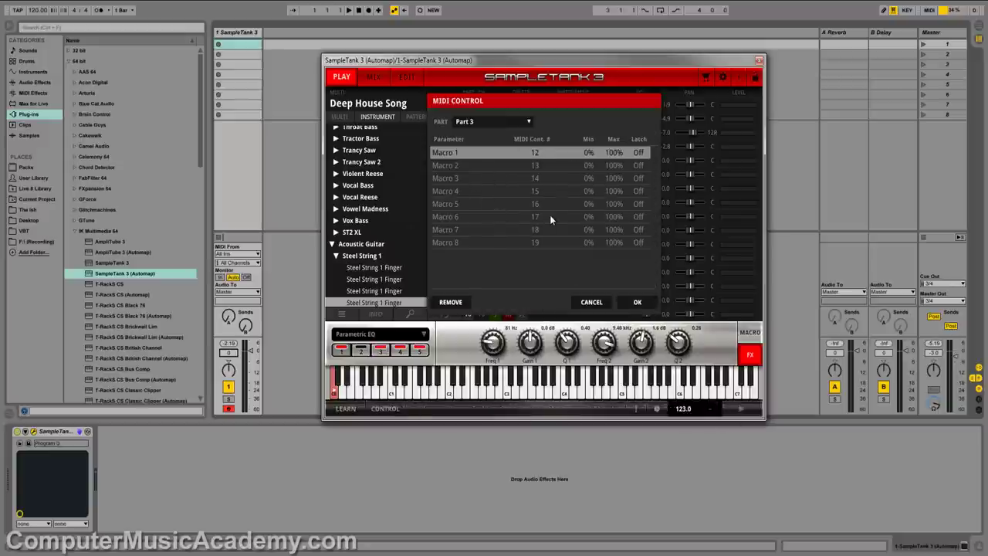
click(590, 302)
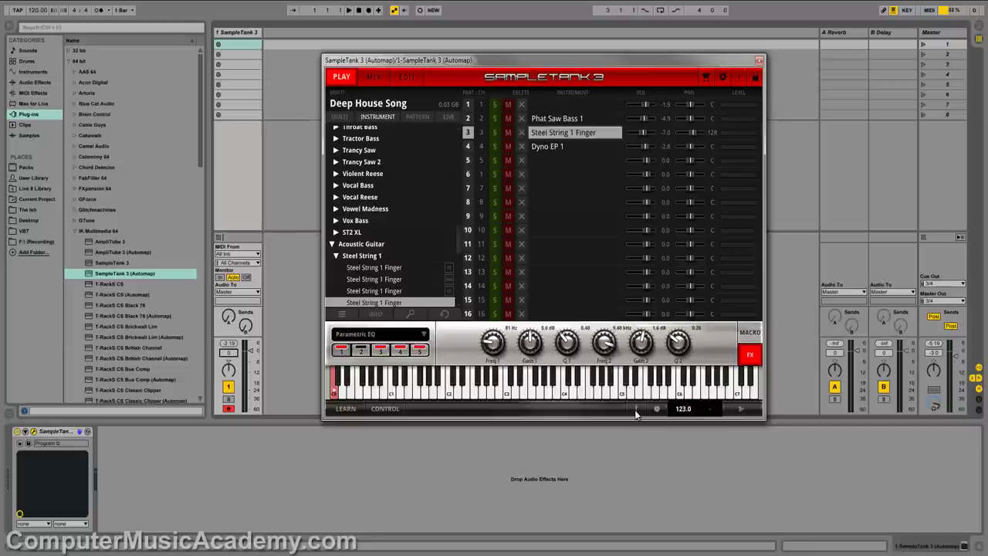
Step: Sync the tempo to the host at 120.0 and show the macro controls of Steel String 1 Finger
click(660, 412)
click(661, 413)
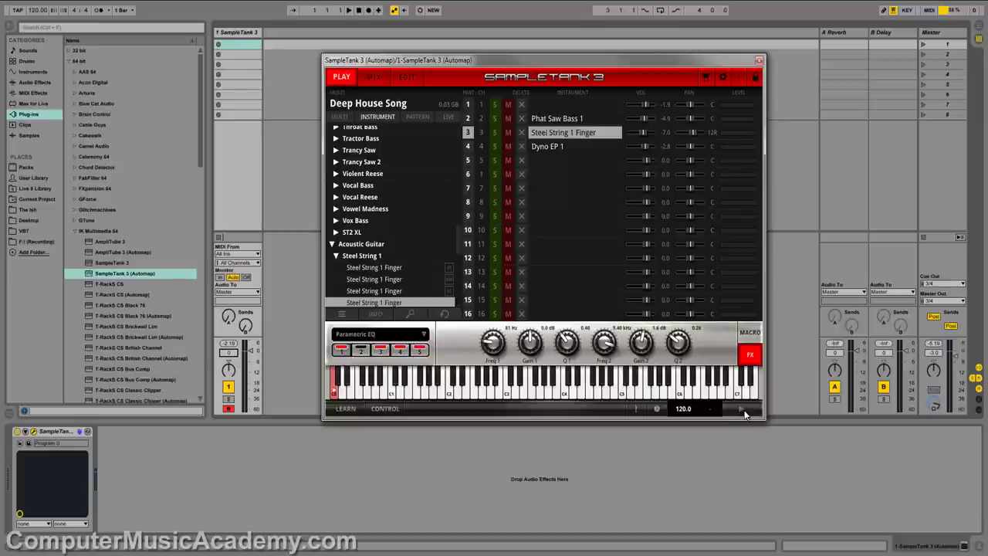
click(749, 334)
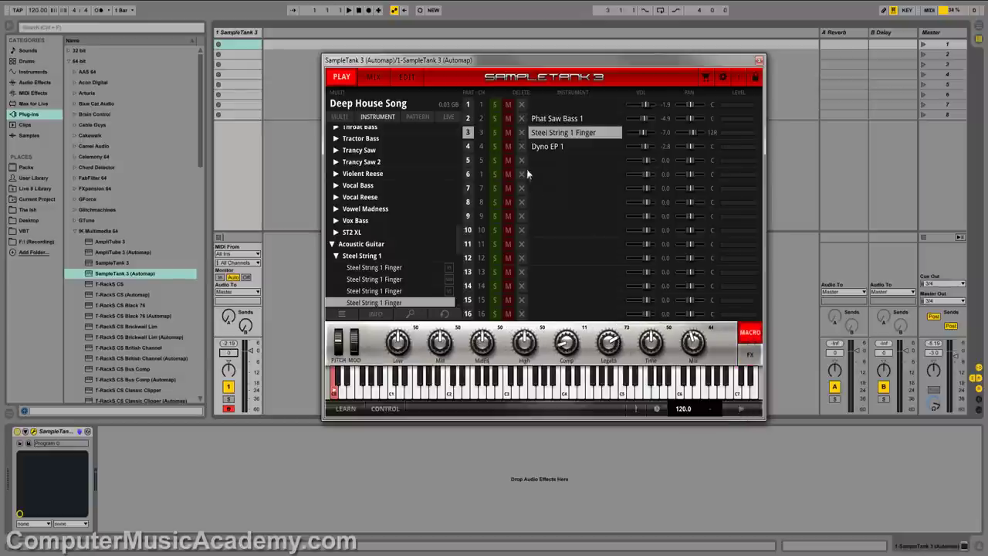
Step: Remove the instruments from parts 2, 3 and 4, and select the empty part 1
click(521, 118)
click(521, 133)
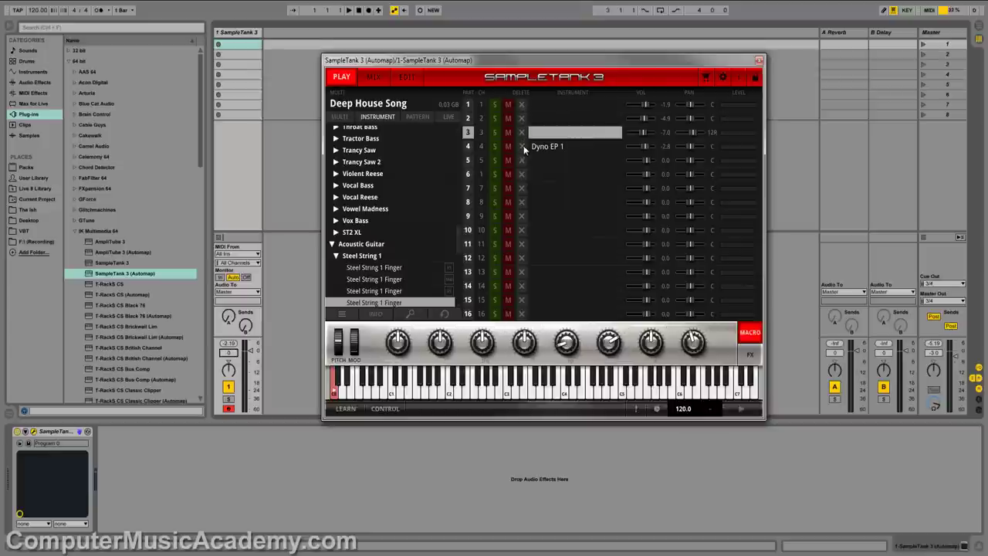
click(523, 146)
click(531, 105)
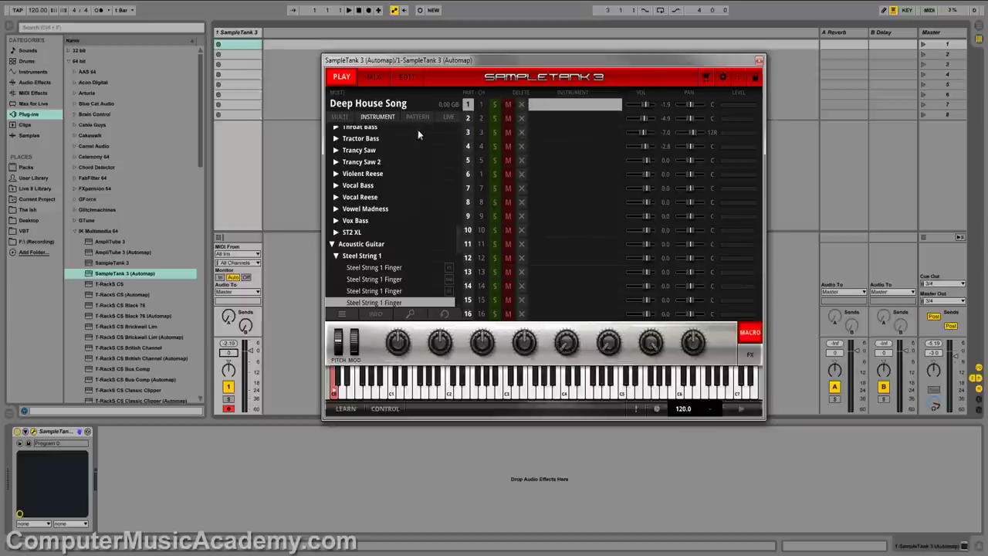
Step: Load Motown P Bass 1 from the Finger Flat-Wound group of P Bass into part 1
click(340, 255)
click(336, 166)
click(340, 163)
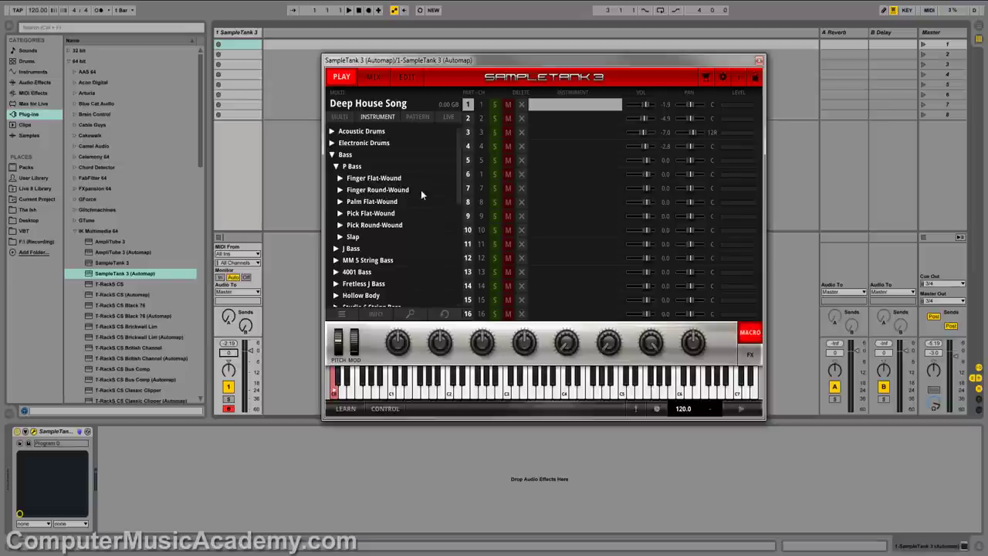
click(341, 178)
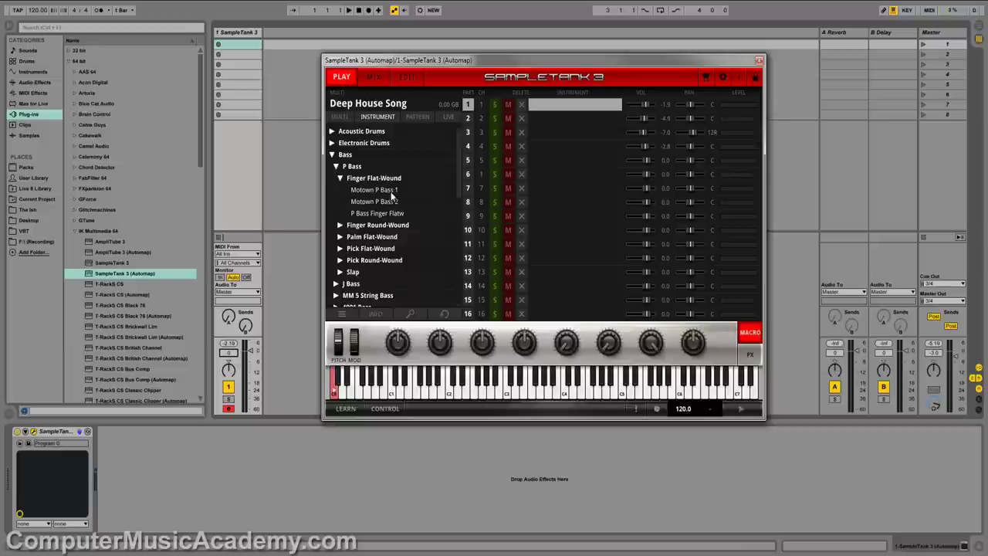
click(391, 194)
double_click(391, 195)
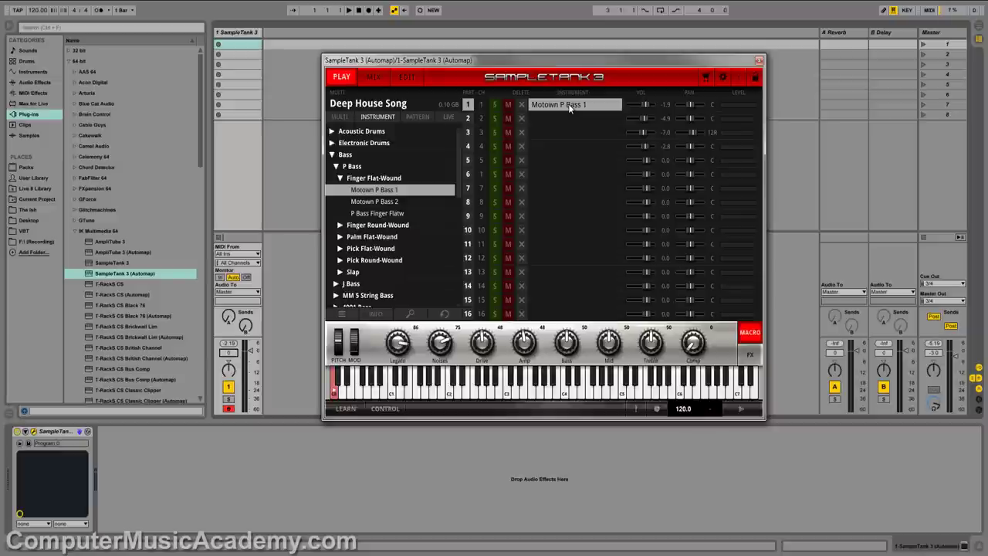
Step: Audition Fusion Finger J Bass and Octave J Bass from the Finger group of J Bass in part 1
click(341, 180)
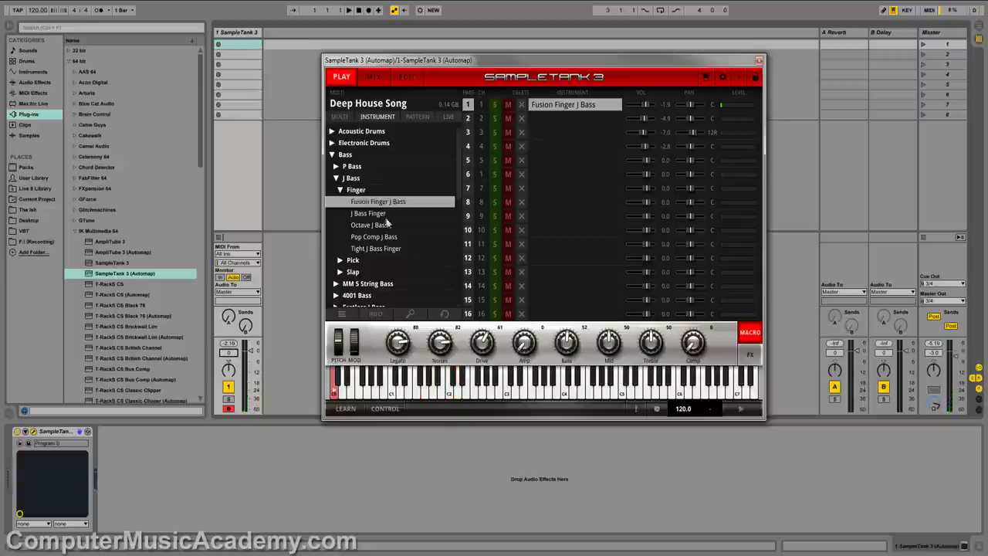
click(387, 228)
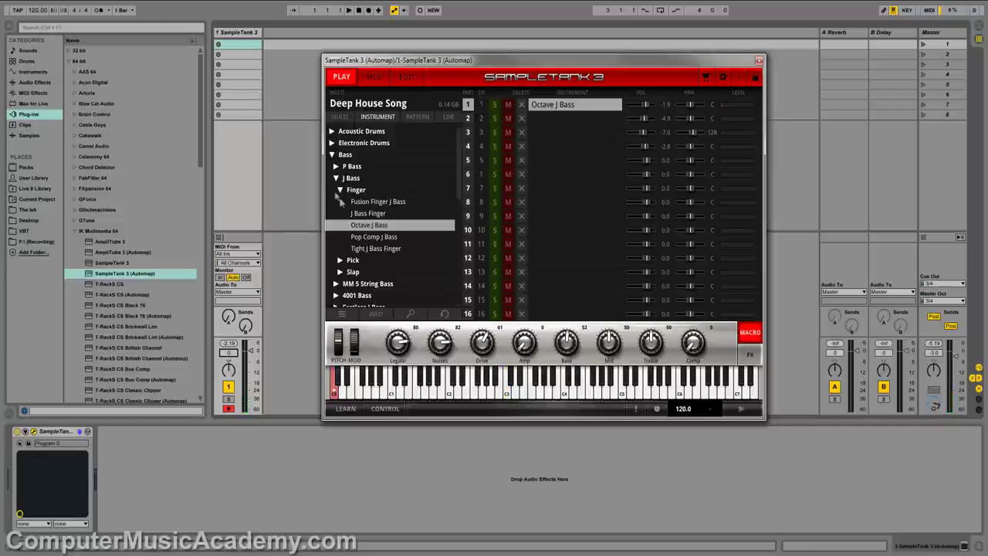
Step: Replace the instrument in part 1 with 90s Fusion from the Slap group of J Bass
click(366, 191)
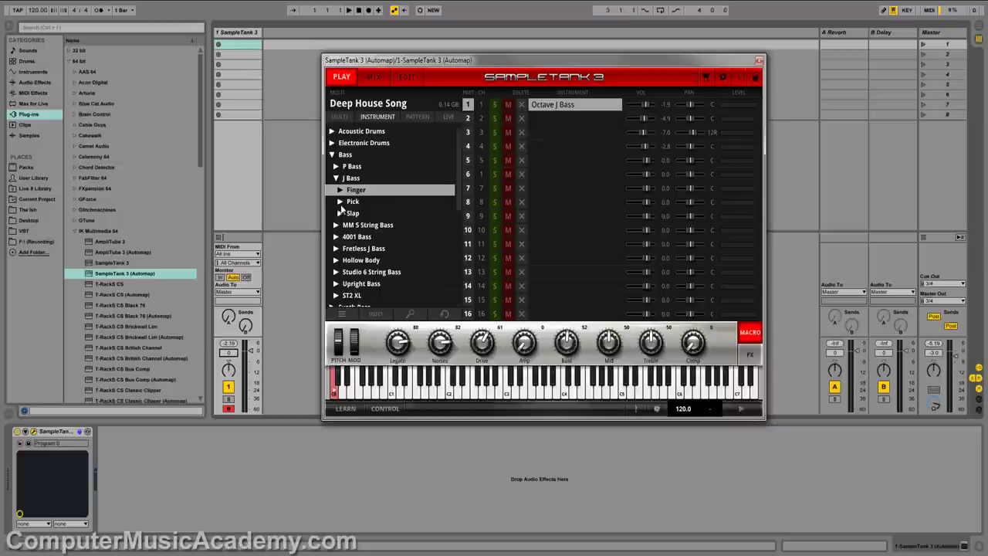
click(340, 213)
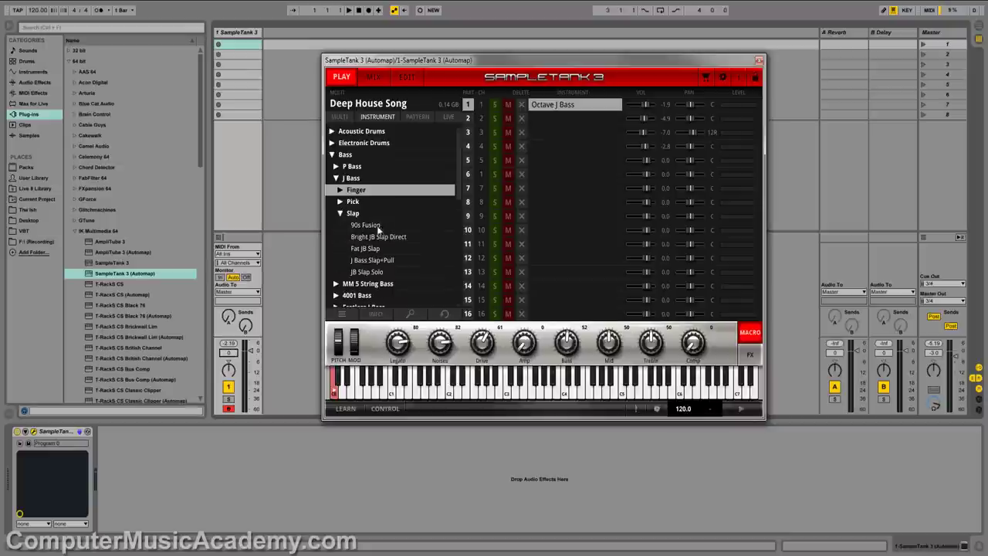
click(377, 225)
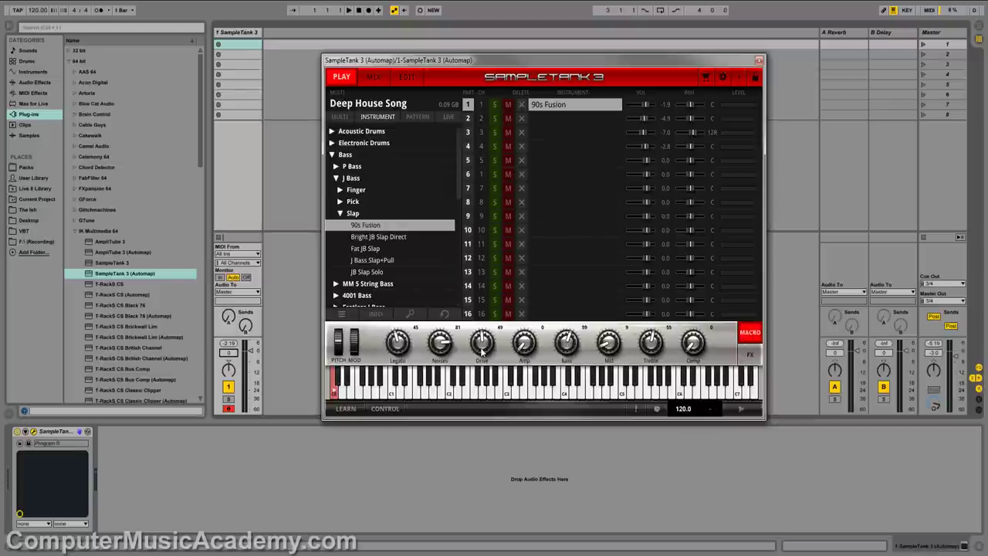
Step: Adjust the 90s Fusion macros: raise Drive to 83, Comp to 66 and Amp to 82, and lower Noises
drag(481, 351, 482, 344)
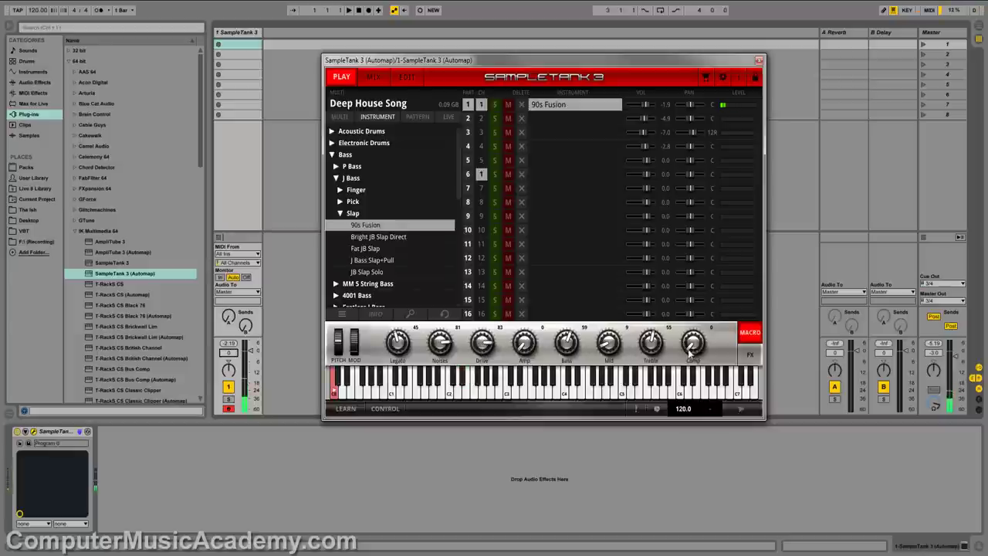
drag(692, 351, 694, 331)
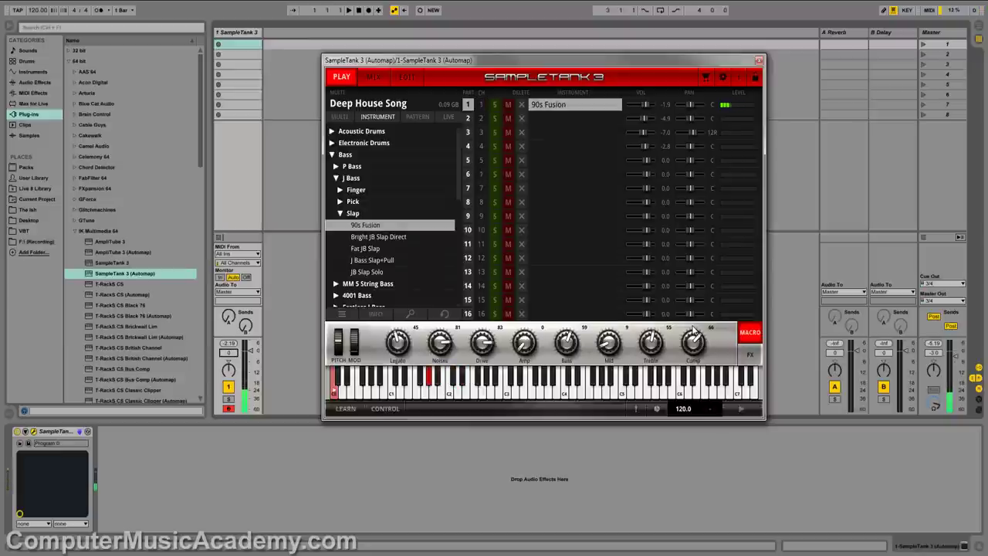
mouse_move(524, 344)
mouse_down()
mouse_move(528, 315)
mouse_move(526, 325)
mouse_up()
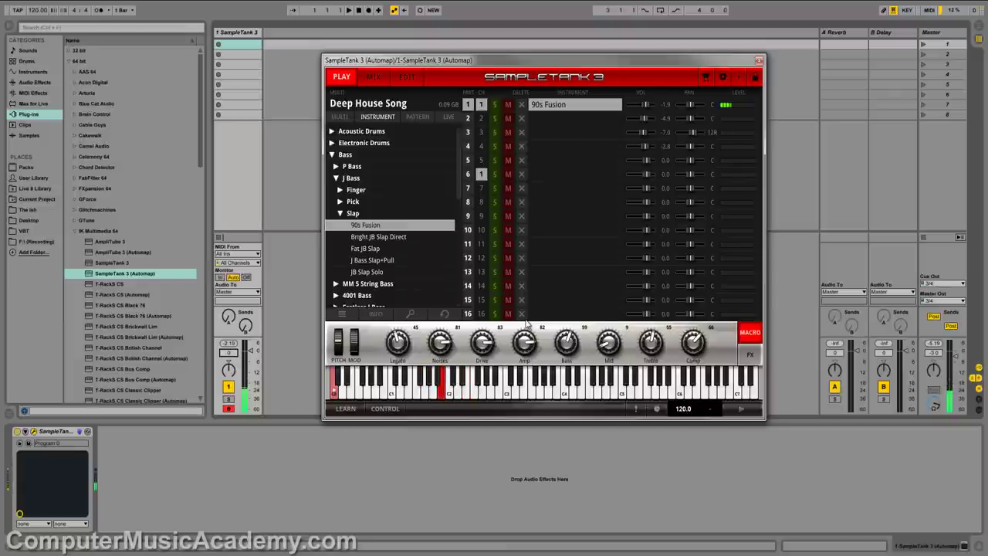
drag(449, 353, 445, 369)
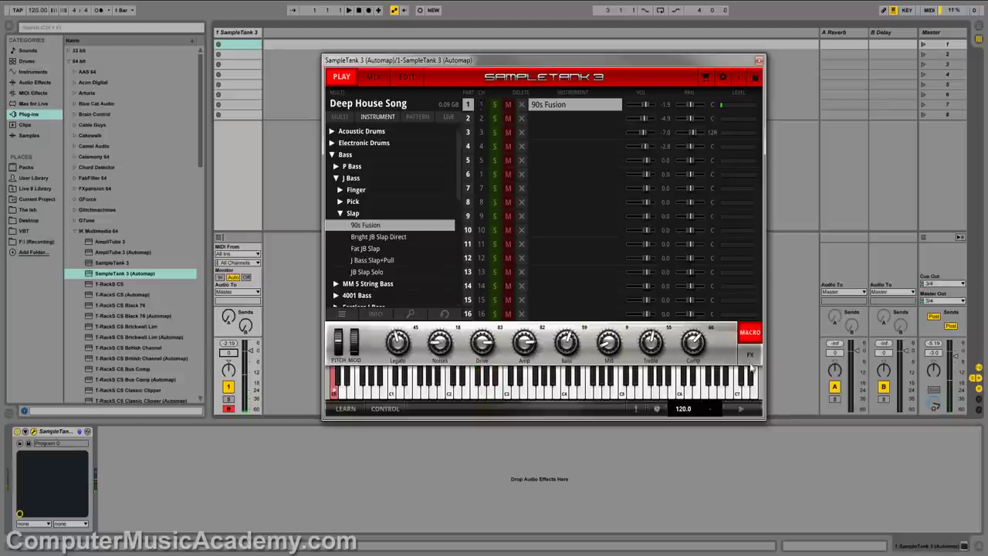
Step: Inspect the first three effects of 90s Fusion and raise the Black 76 compressor's Input to about -13
click(750, 355)
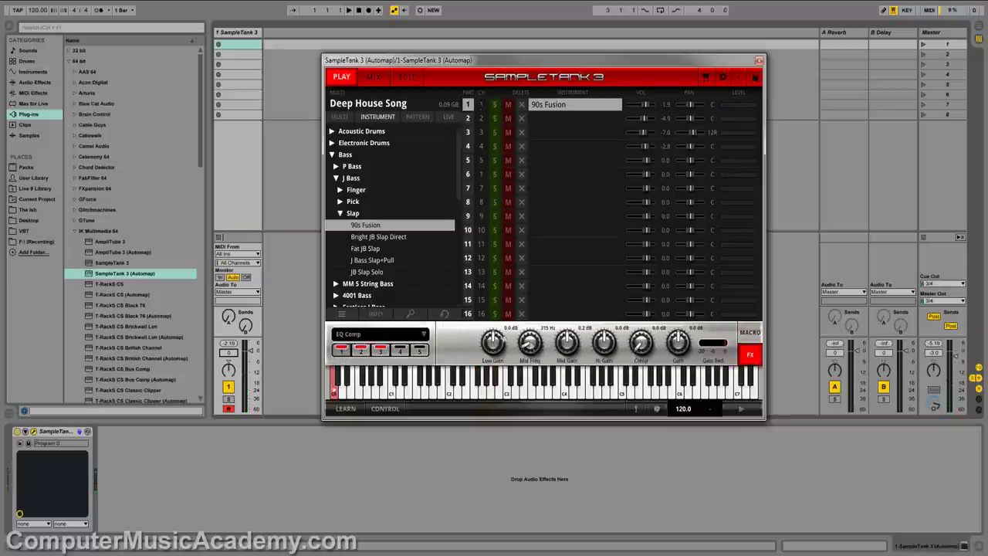
click(361, 351)
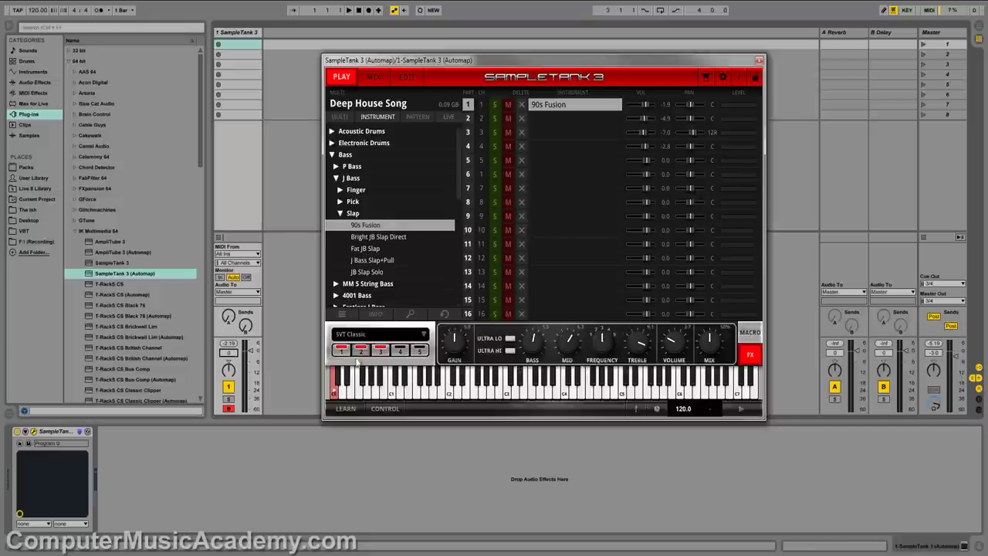
click(381, 351)
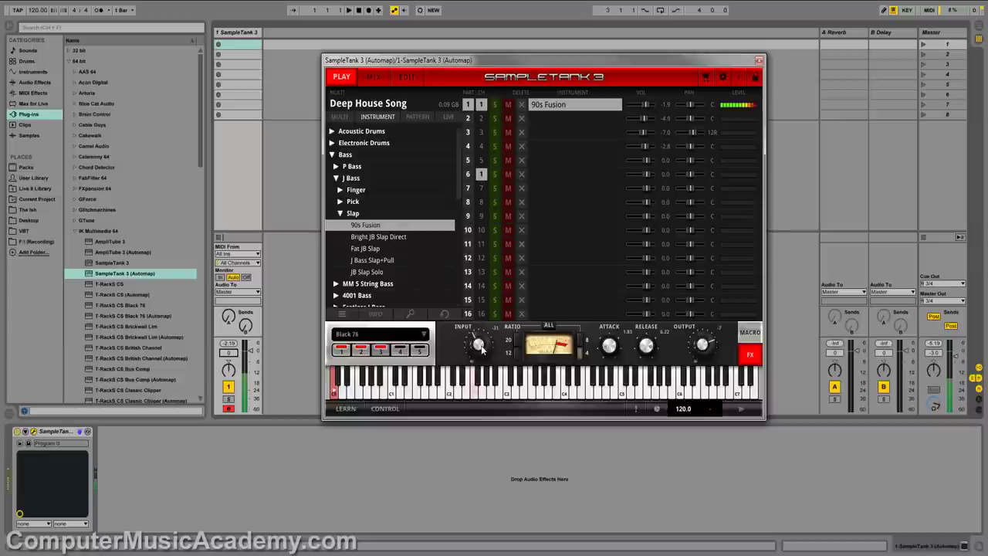
drag(480, 349, 480, 343)
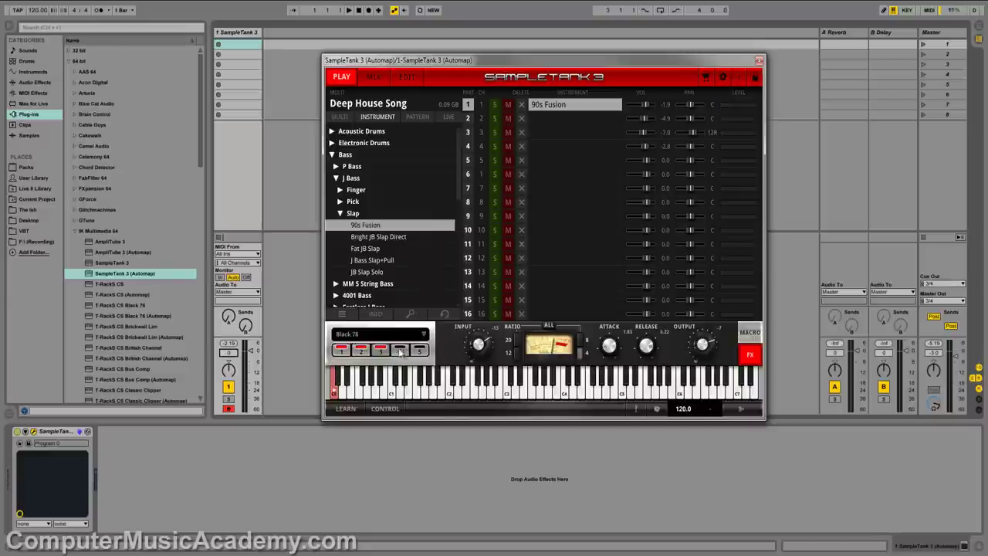
Step: Add a Tape Echo effect to the empty fourth effect slot of 90s Fusion
click(400, 351)
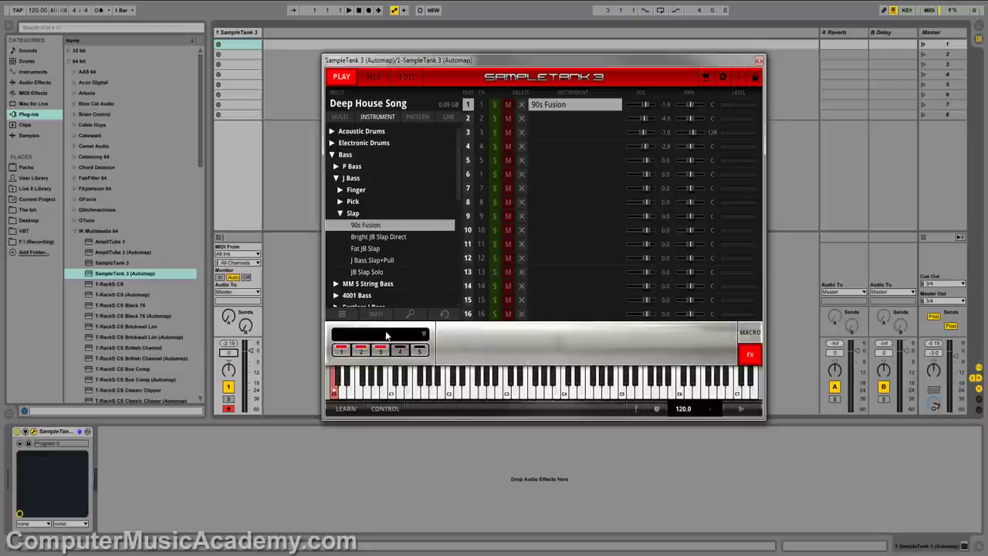
click(400, 352)
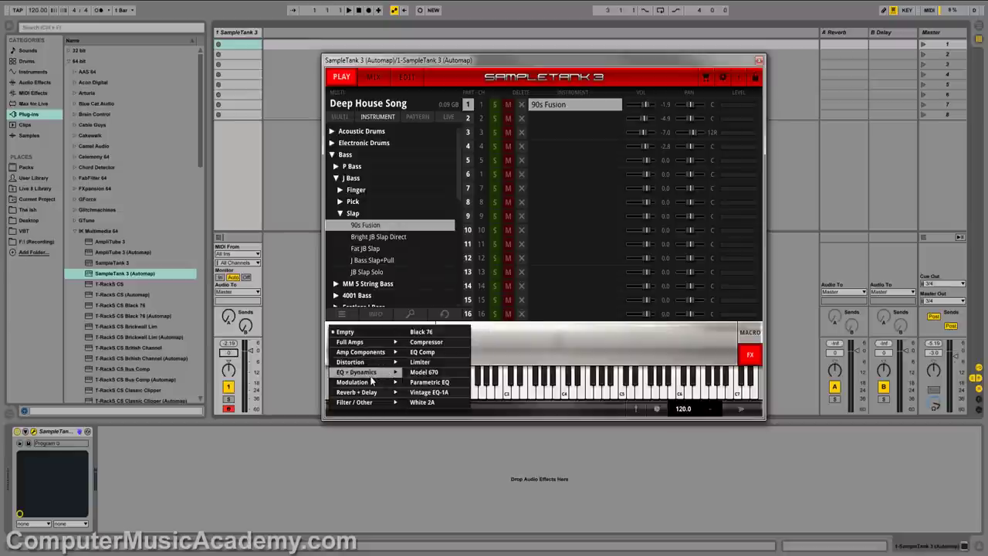
mouse_move(375, 395)
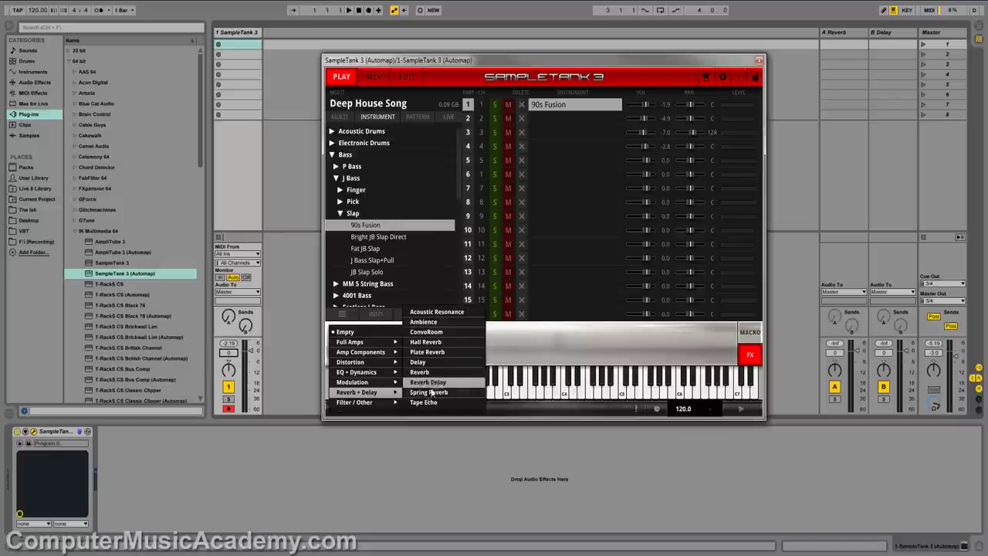
click(424, 403)
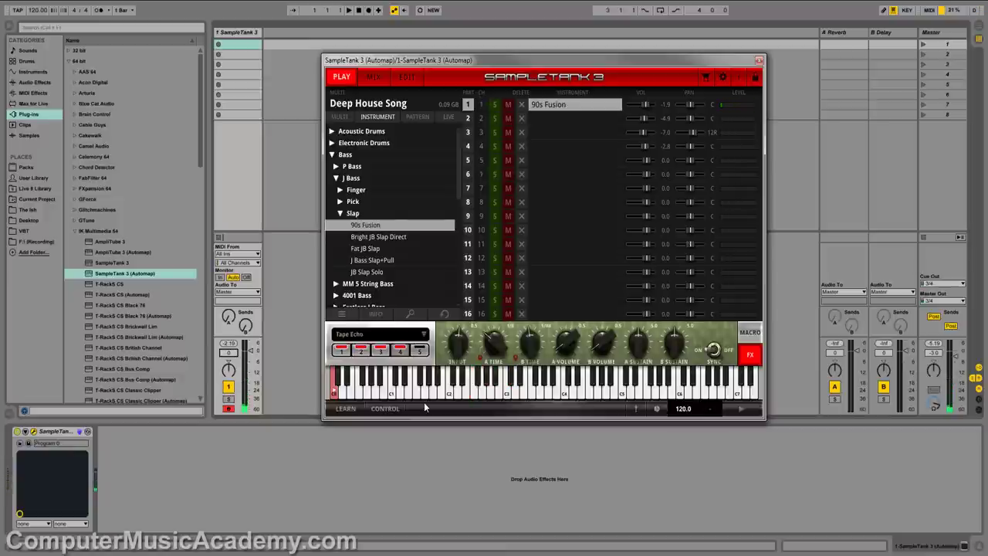
Step: Remove 90s Fusion from part 1, collapse the Bass category and expand Synth Bass
click(521, 106)
click(336, 177)
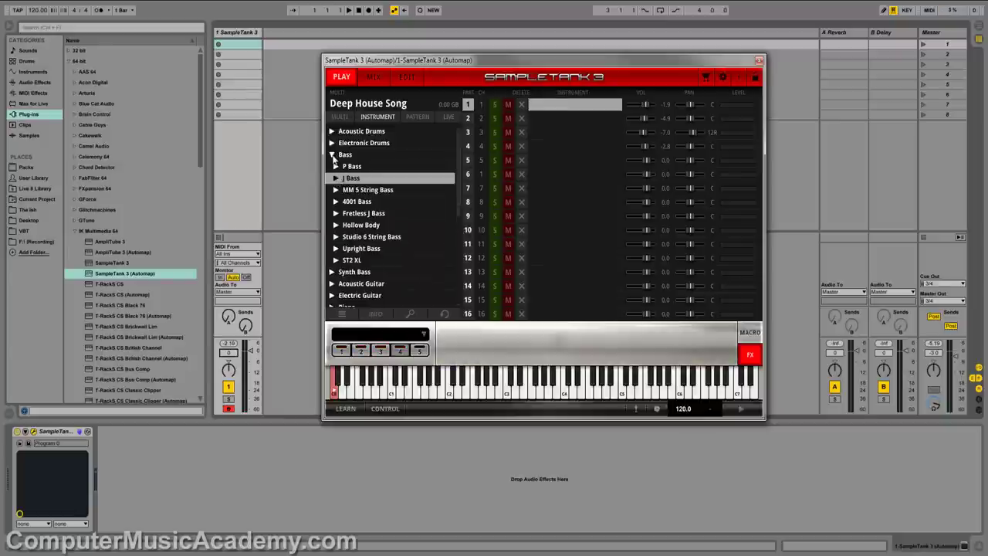
click(332, 156)
click(332, 167)
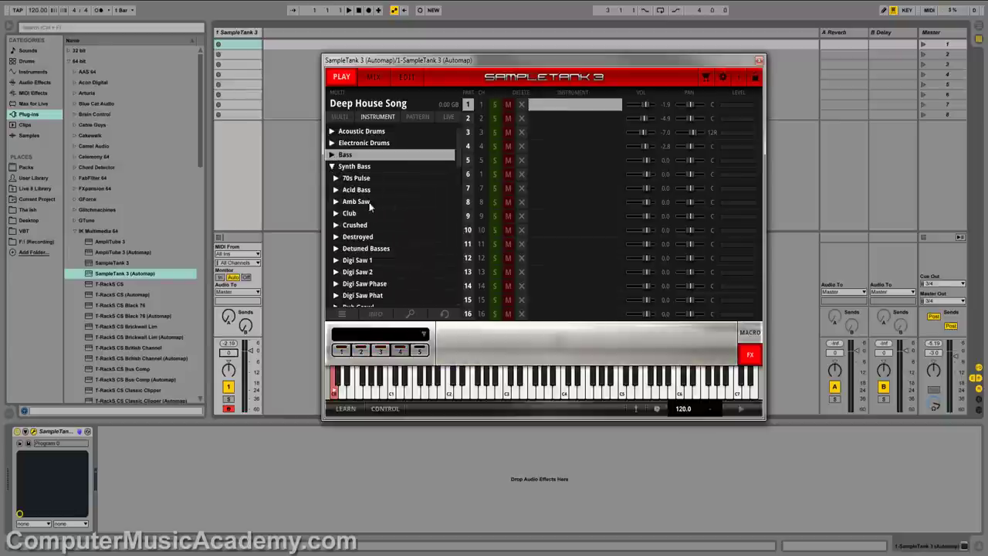
Step: Audition AmpliBass 1 from the Club group in part 1, and replace it with Analog Bass 1
click(336, 213)
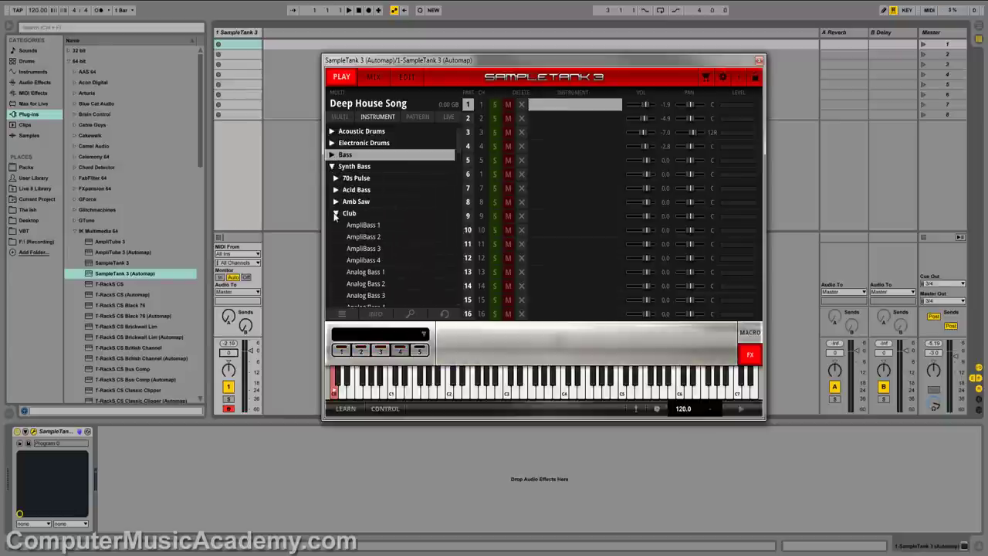
double_click(380, 225)
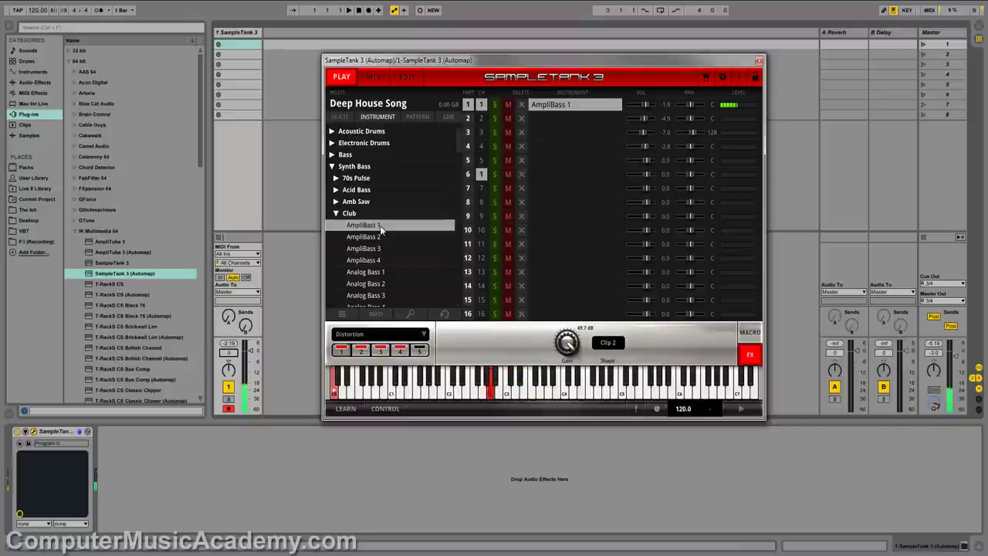
click(386, 272)
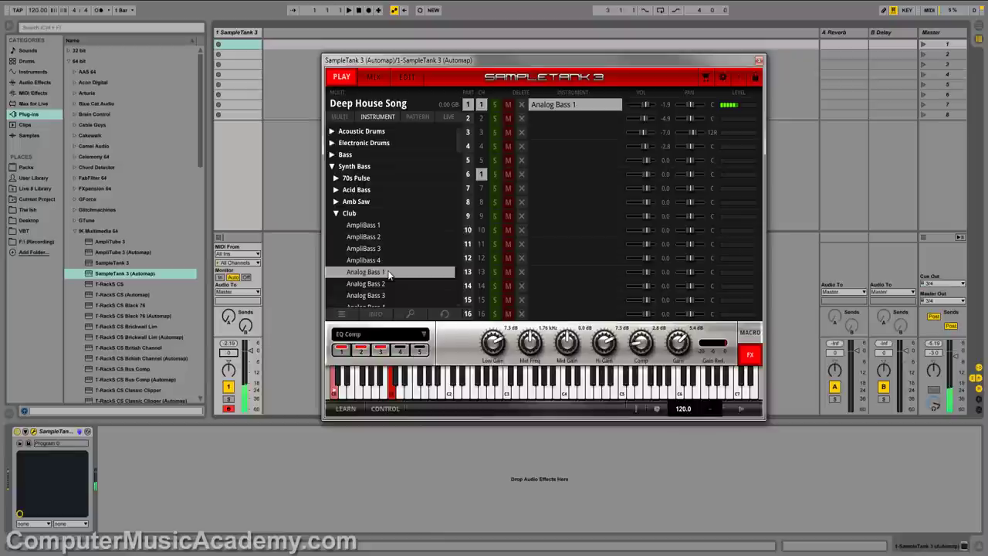
Step: Browse the effects available for the fourth slot of Analog Bass 1 without adding one, and view the Delay in slot 3
click(400, 354)
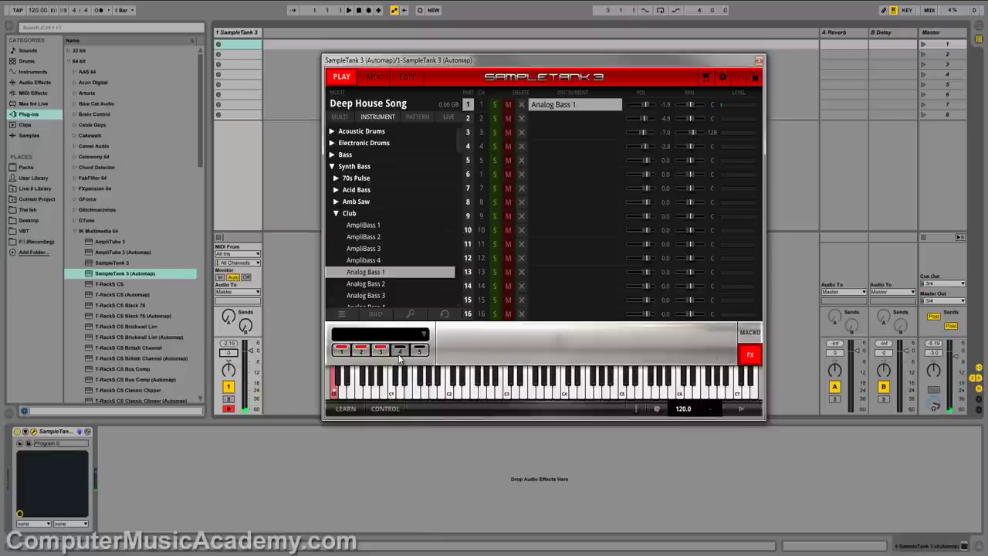
click(404, 343)
mouse_move(374, 366)
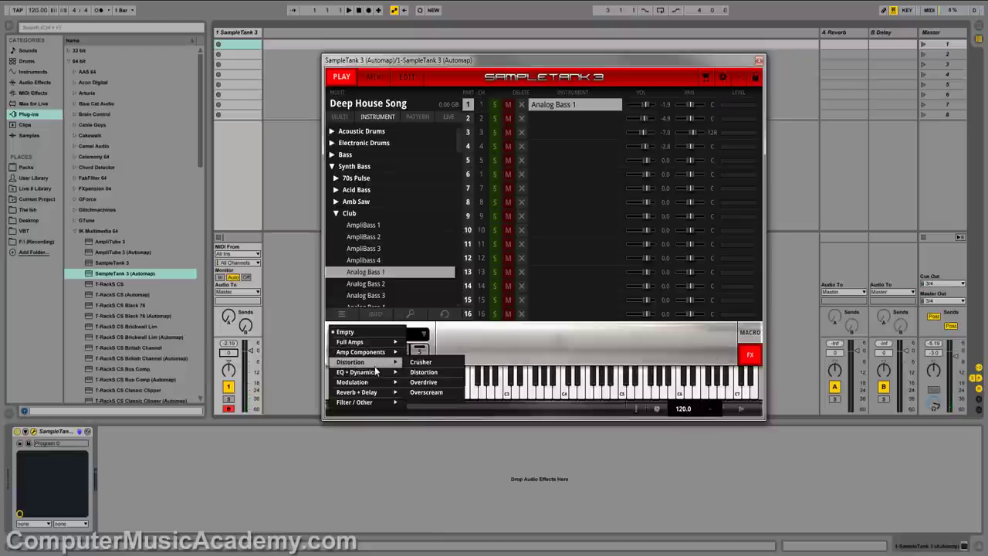
mouse_move(352, 382)
click(424, 382)
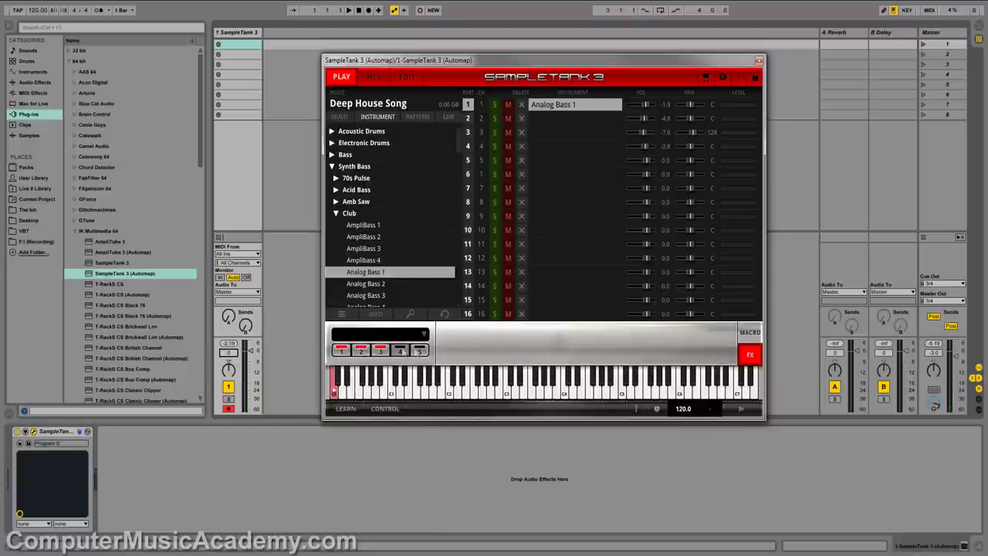
click(380, 351)
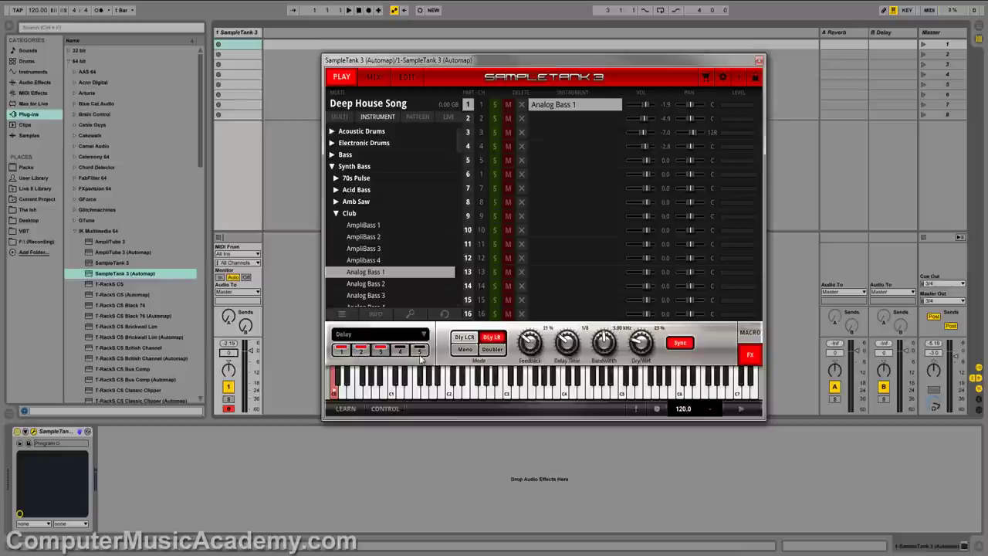
Step: Add the British Tube Lead full amp to the empty fourth effect slot of Analog Bass 1
click(400, 350)
click(387, 340)
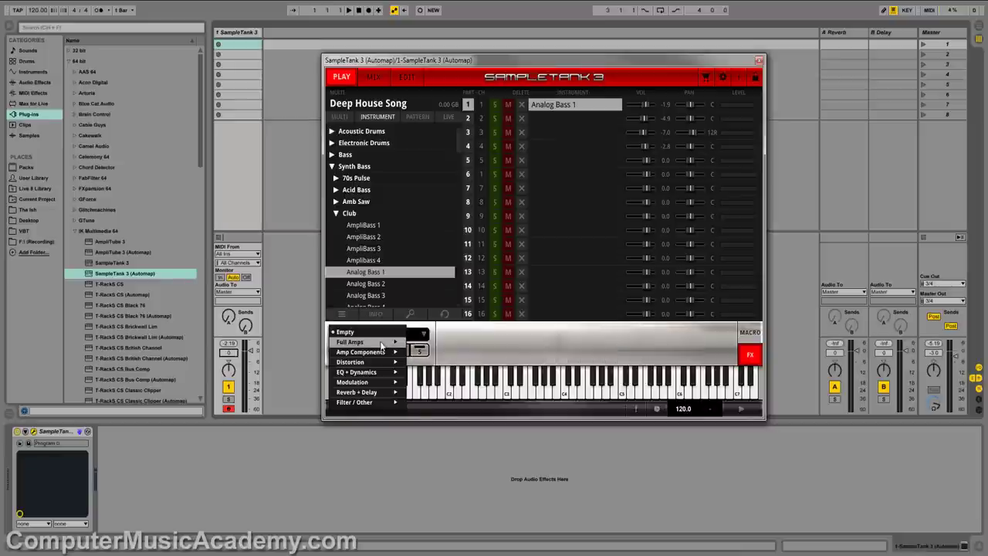
mouse_move(381, 343)
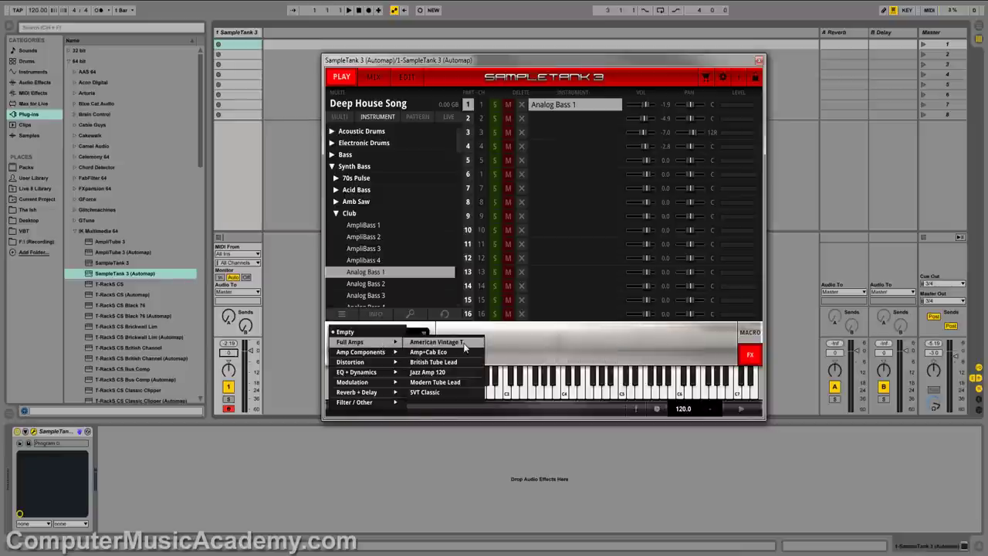
click(440, 362)
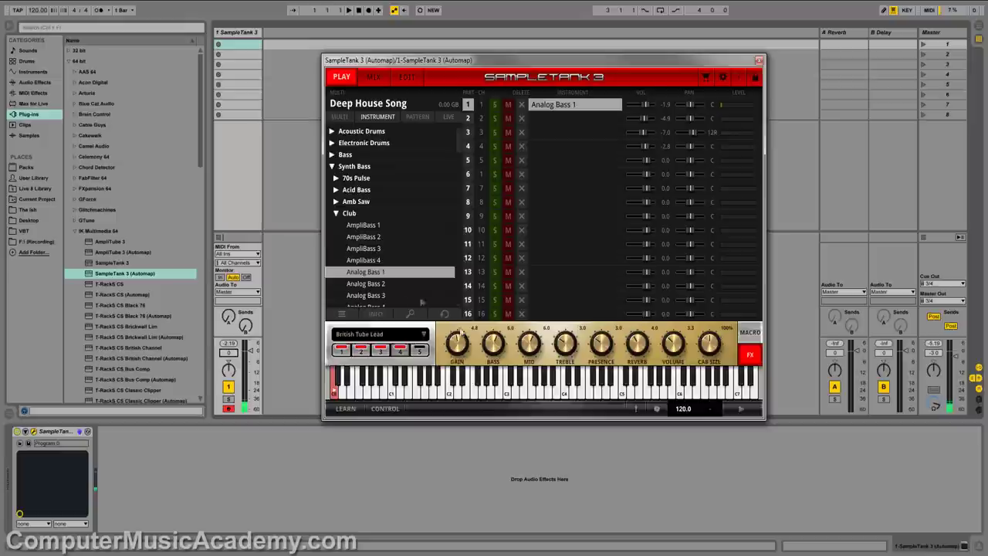
Step: Audition Basic Bass 1 from the Club group in part 1, and replace it with Deep Bass 1
scroll(378, 228, down, 3)
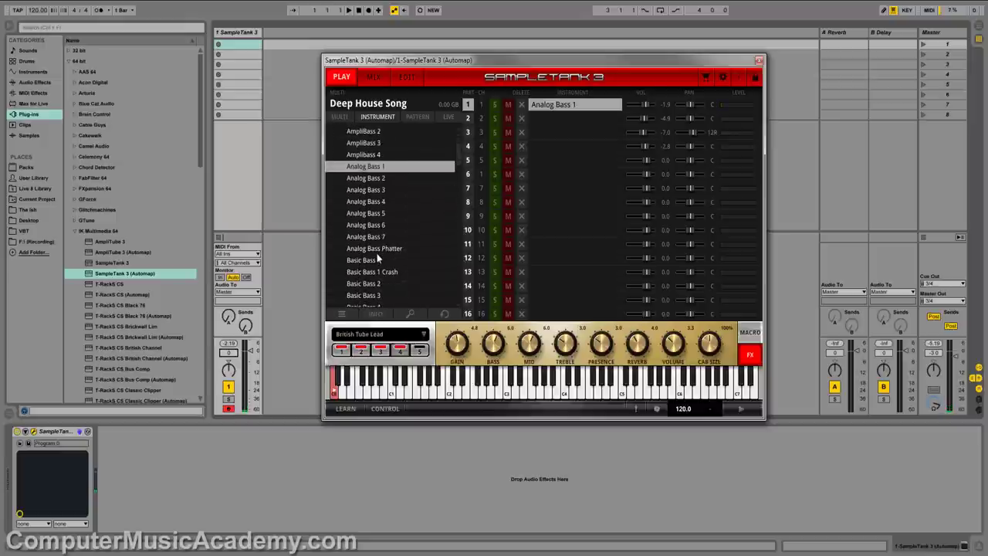
click(384, 261)
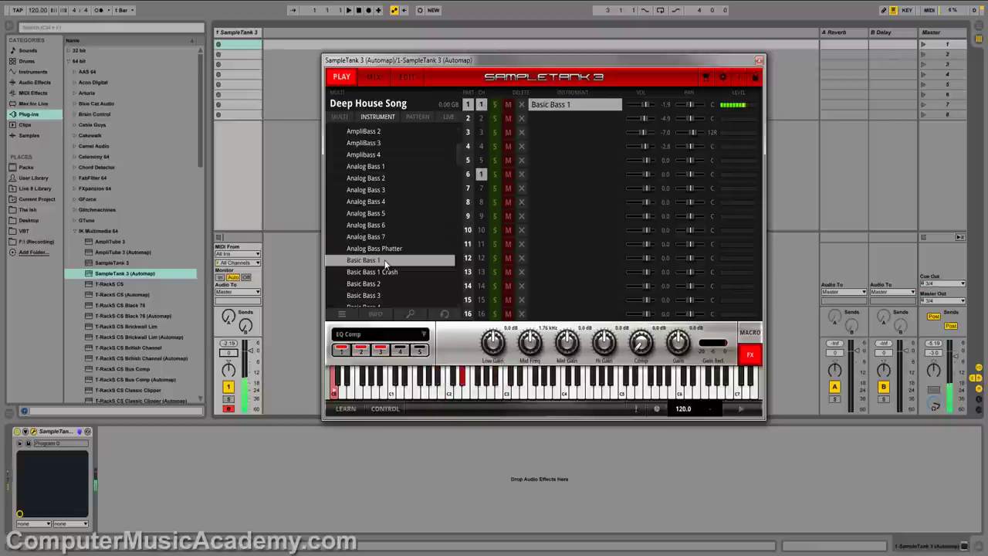
scroll(388, 261, down, 6)
click(386, 248)
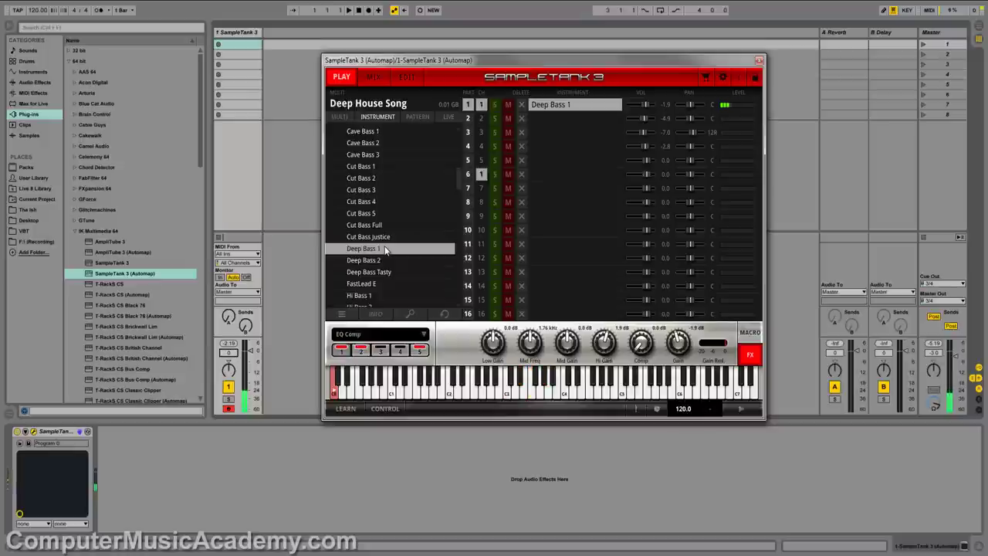
Step: Collapse Synth Bass and load the first Steel String 1 Finger from the Acoustic Guitar category into part 1
scroll(399, 254, up, 8)
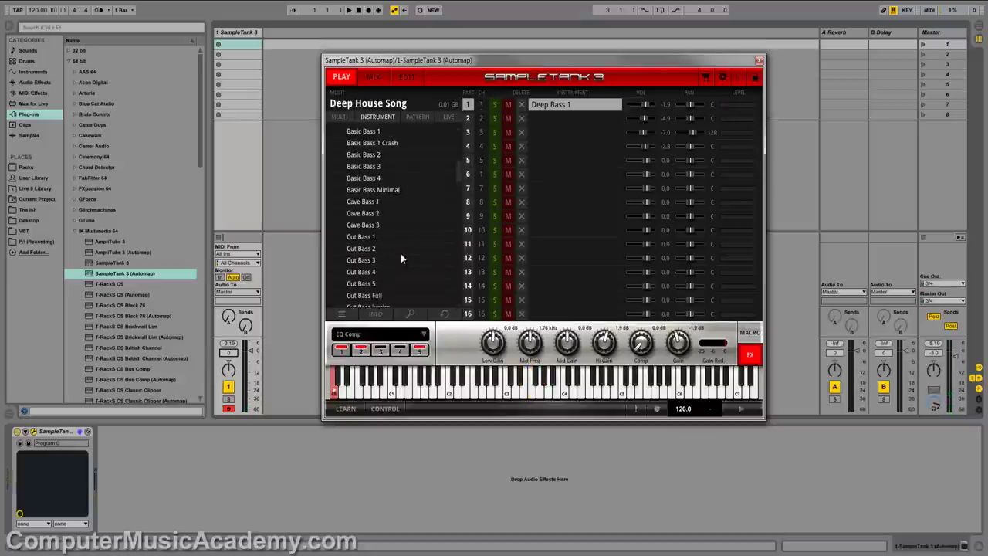
click(379, 176)
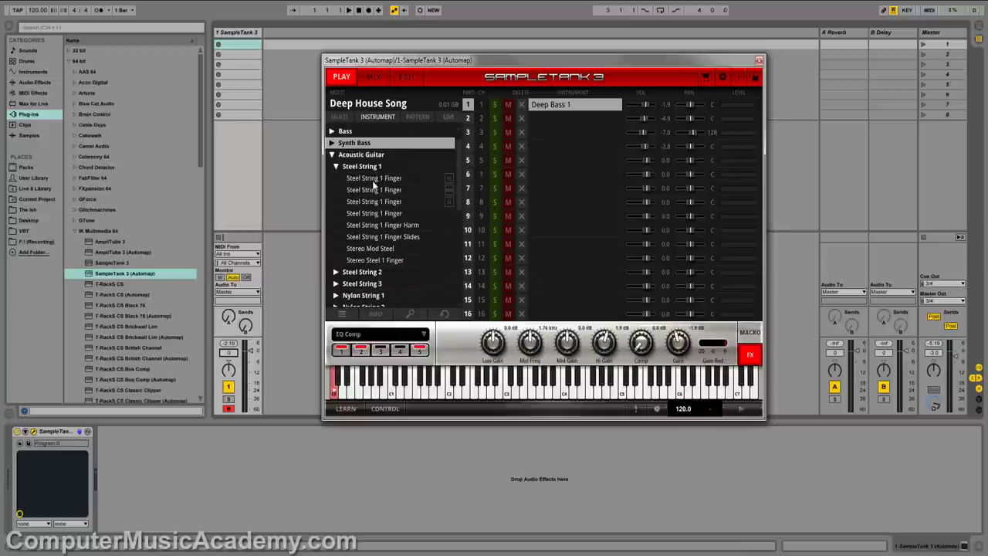
scroll(373, 171, down, 4)
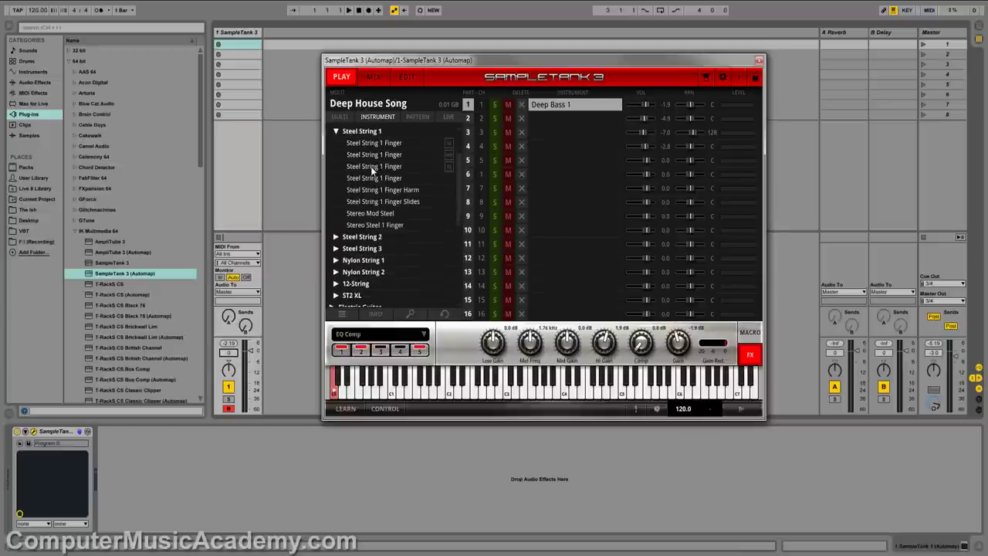
scroll(371, 261, up, 3)
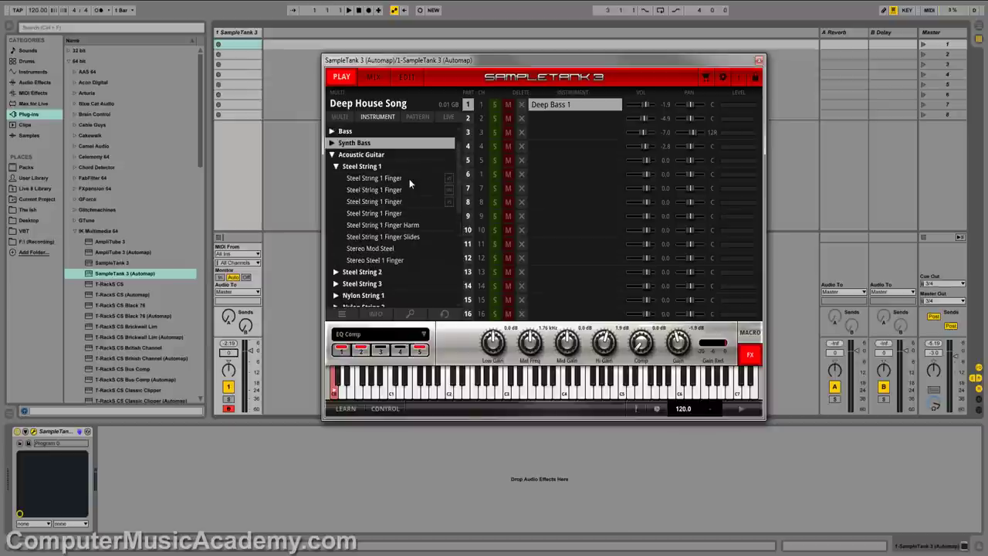
double_click(409, 179)
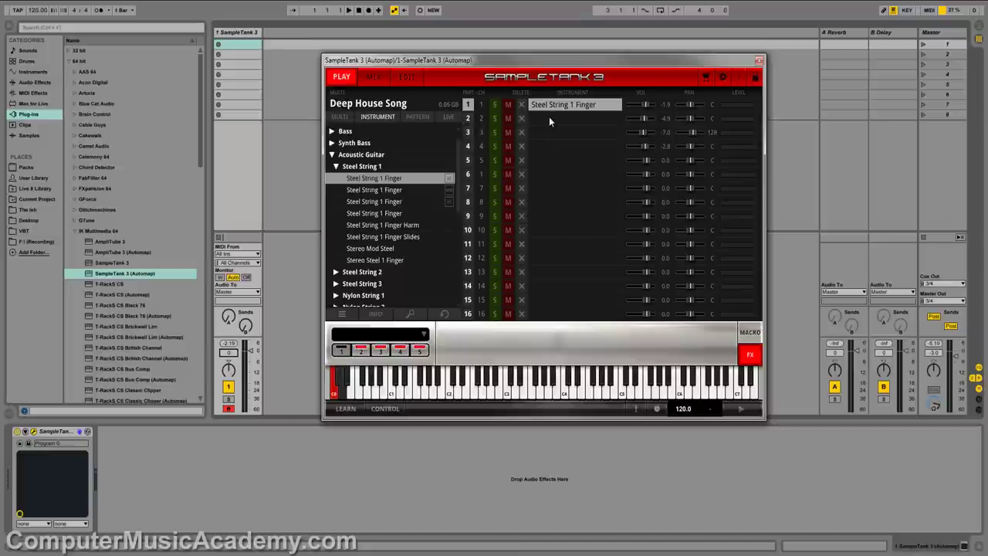
Step: Load 12 String Slides from the 12-String acoustic guitar group into part 2
click(468, 119)
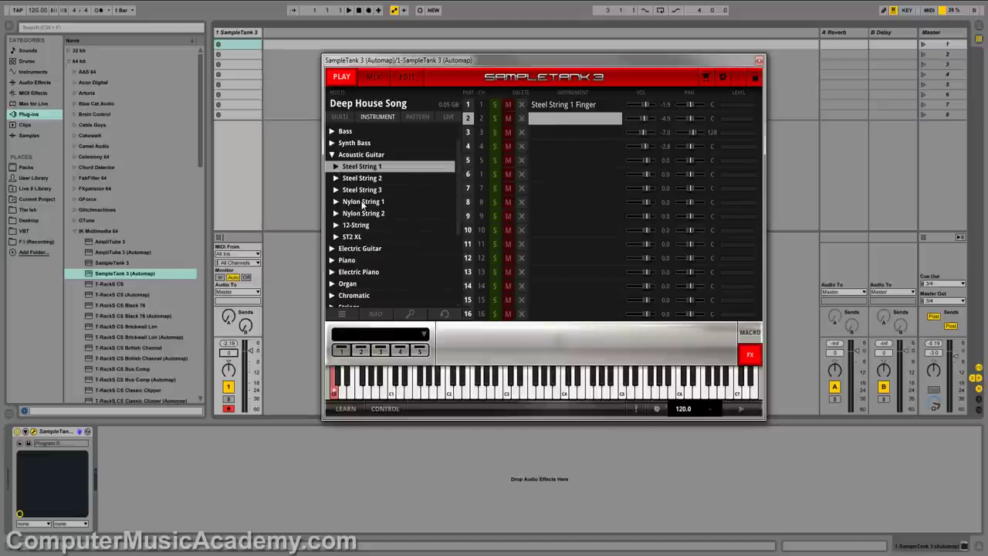
click(333, 213)
click(333, 213)
click(336, 225)
scroll(379, 215, down, 1)
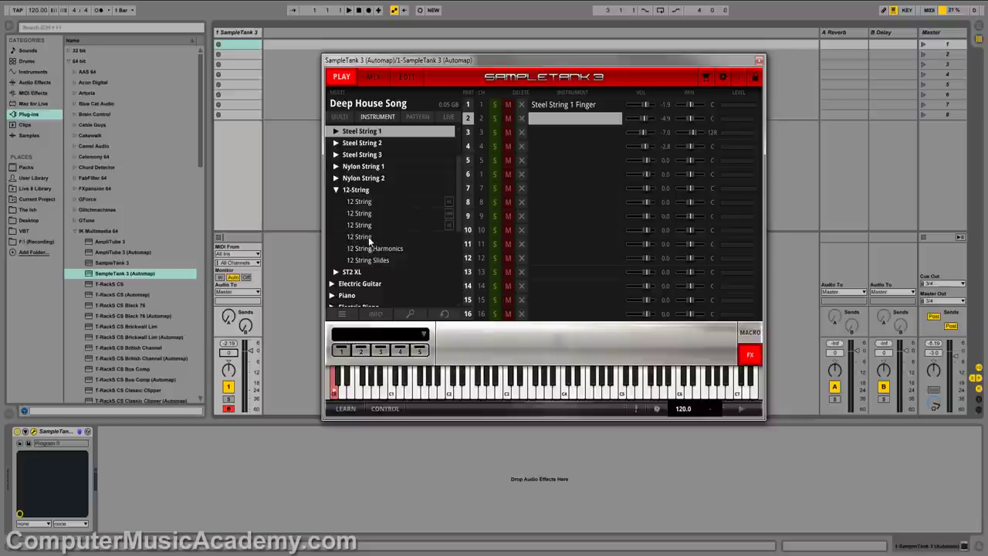
double_click(367, 260)
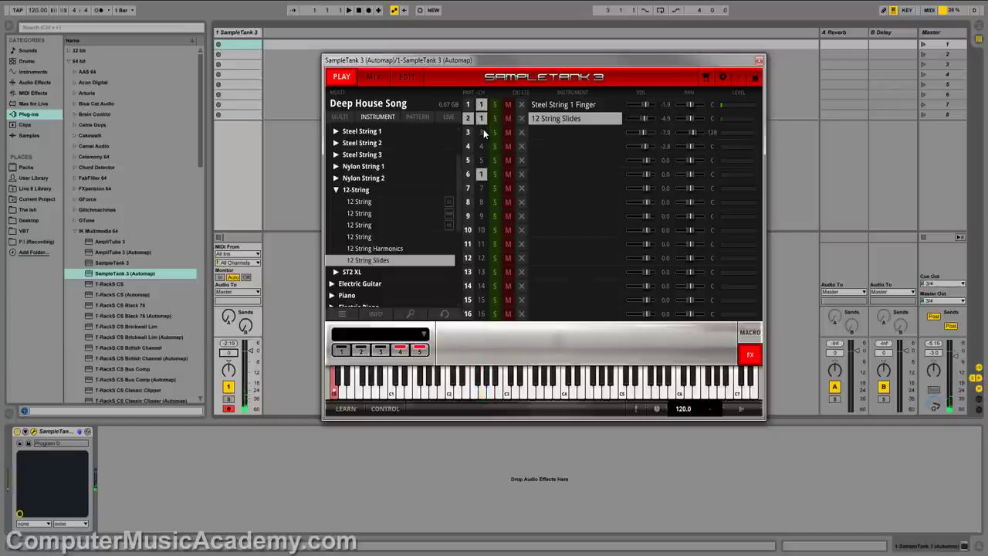
Step: Remove the guitars from parts 1 and 2, collapse Acoustic Guitar and expand Electric Guitar
click(521, 118)
click(521, 104)
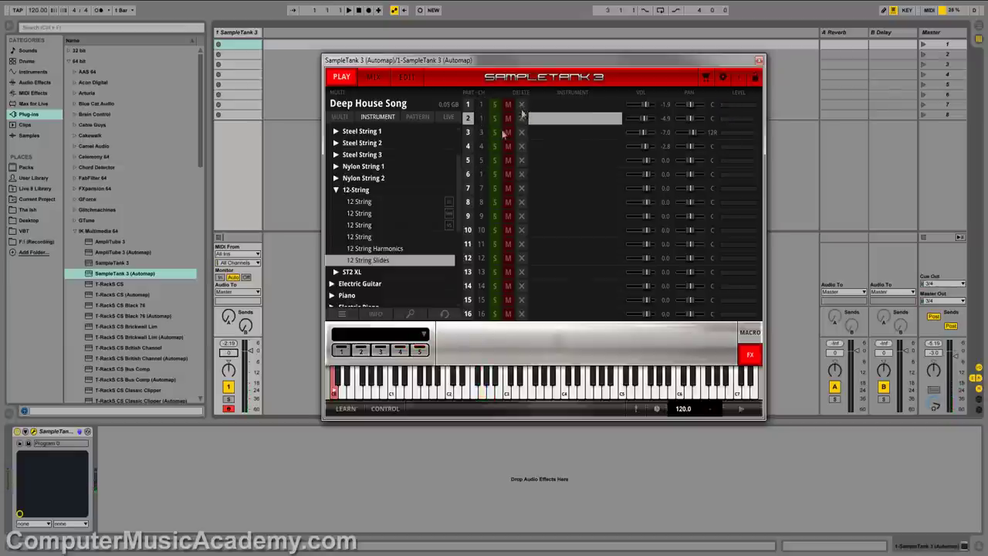
click(332, 190)
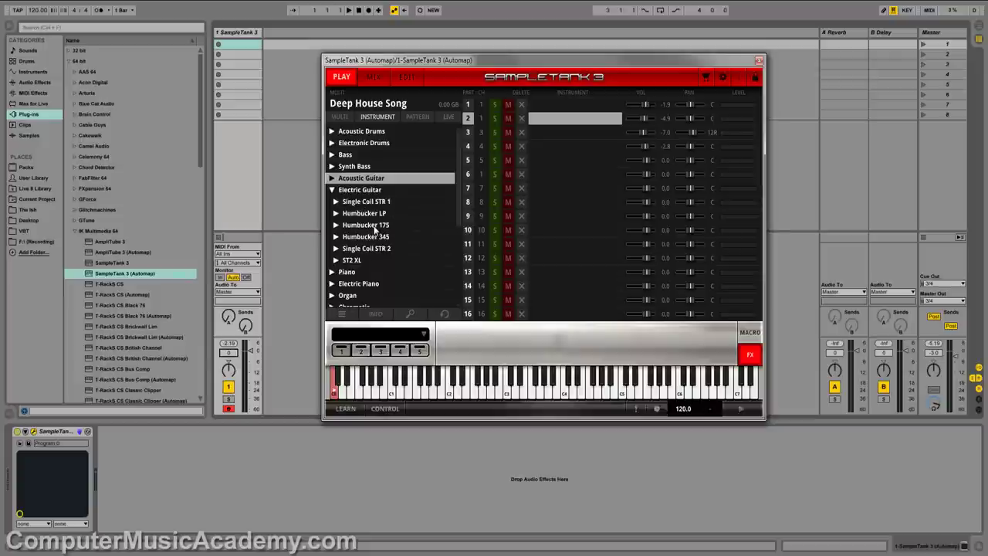
Step: Load Humbucker 175 B+N 3 into part 2 and raise the reverb of its American Vintage T amp
click(374, 227)
click(335, 225)
scroll(409, 239, down, 2)
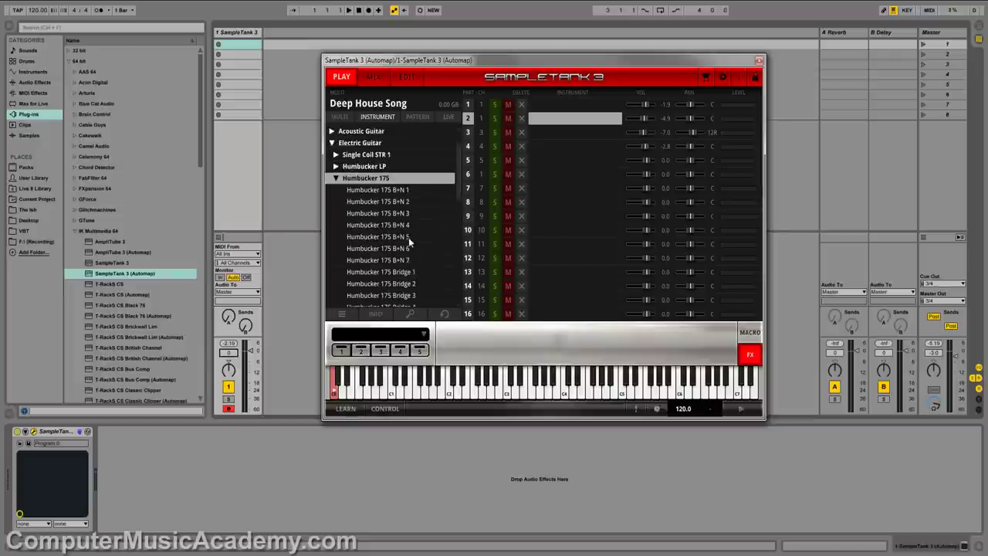
click(398, 217)
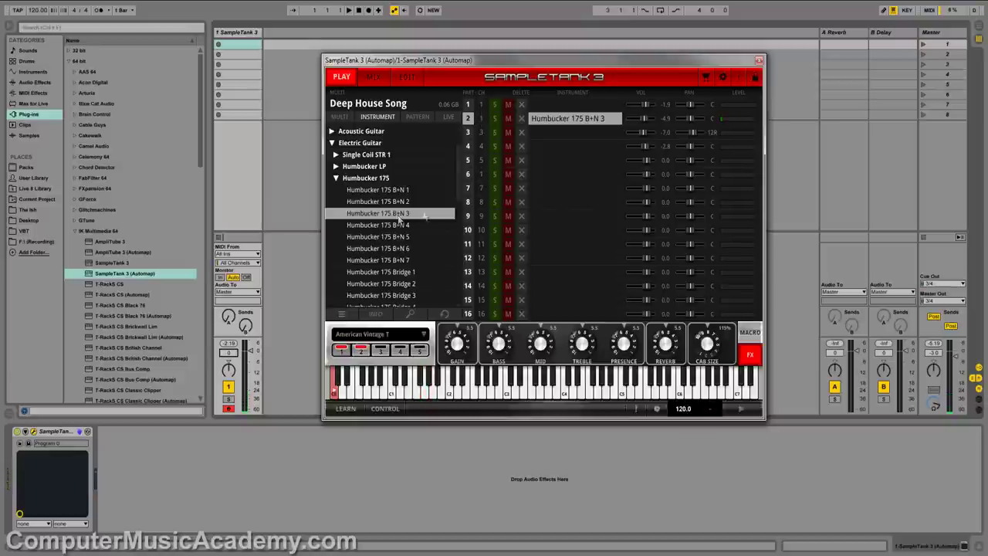
drag(661, 354, 665, 340)
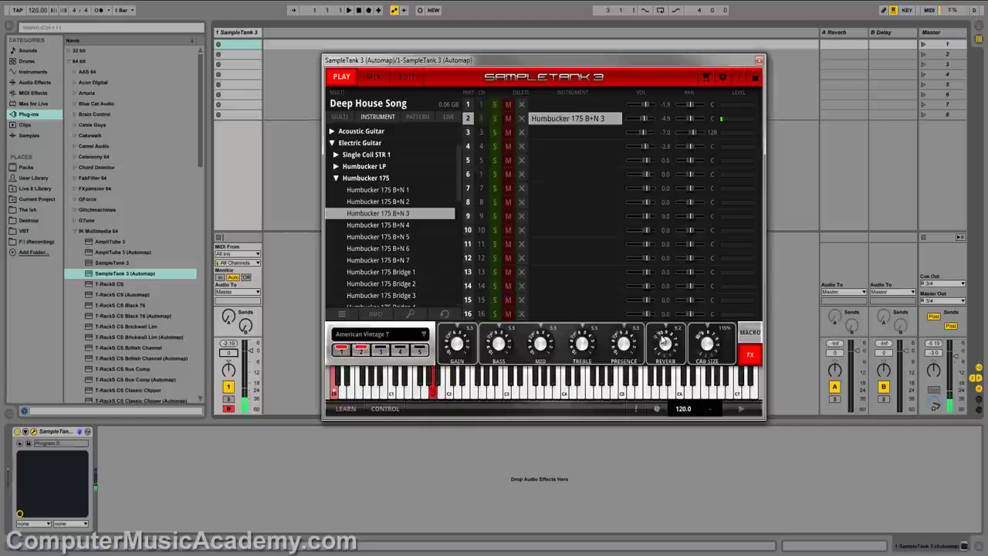
Step: Collapse Humbucker 175 and load Single Coil 2 Middle 2 from the Single Coil STR 2 group into part 1
click(337, 178)
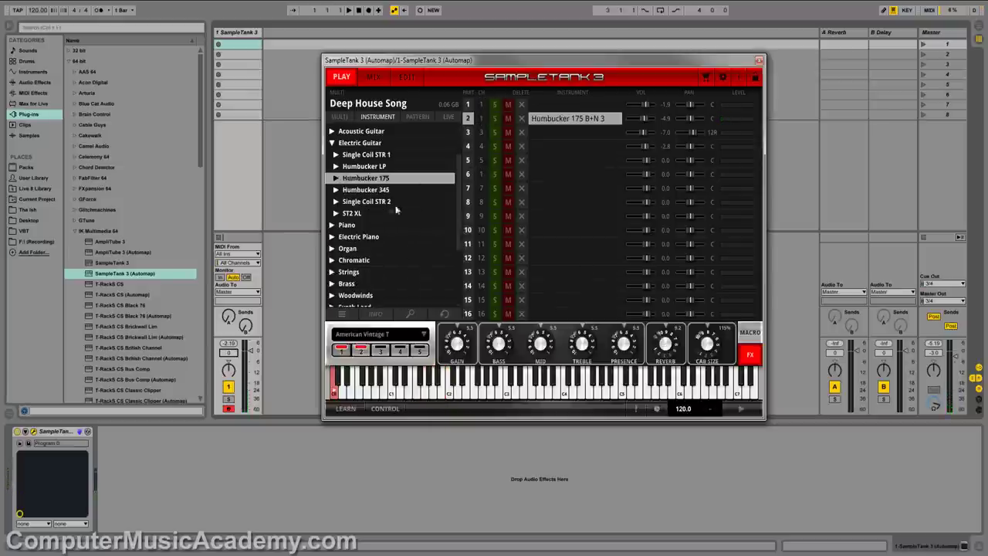
key(Up)
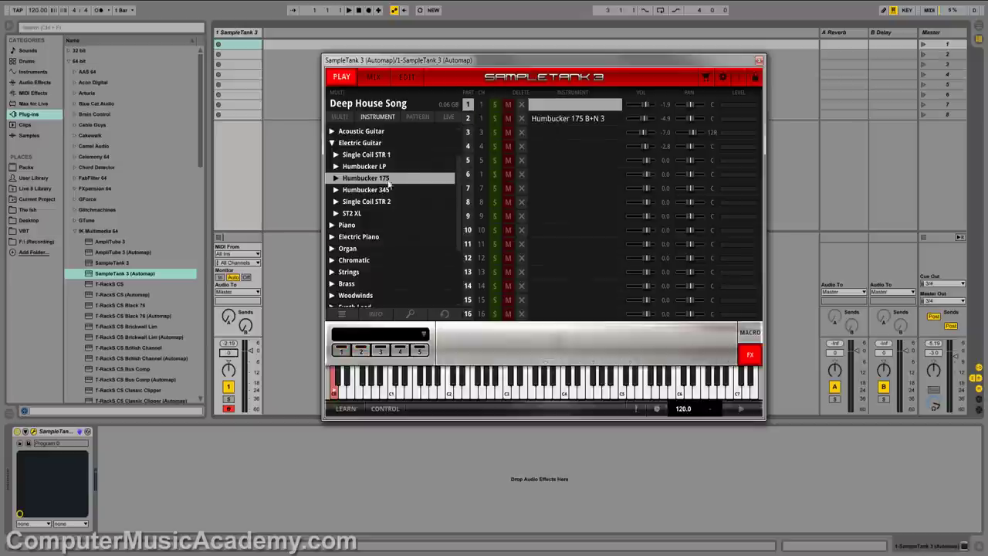
click(336, 201)
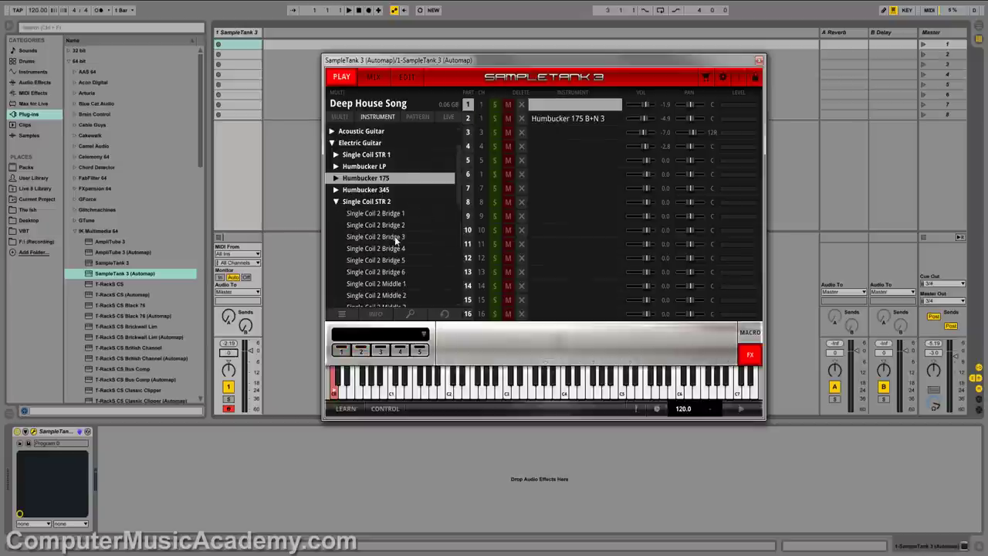
scroll(418, 238, down, 6)
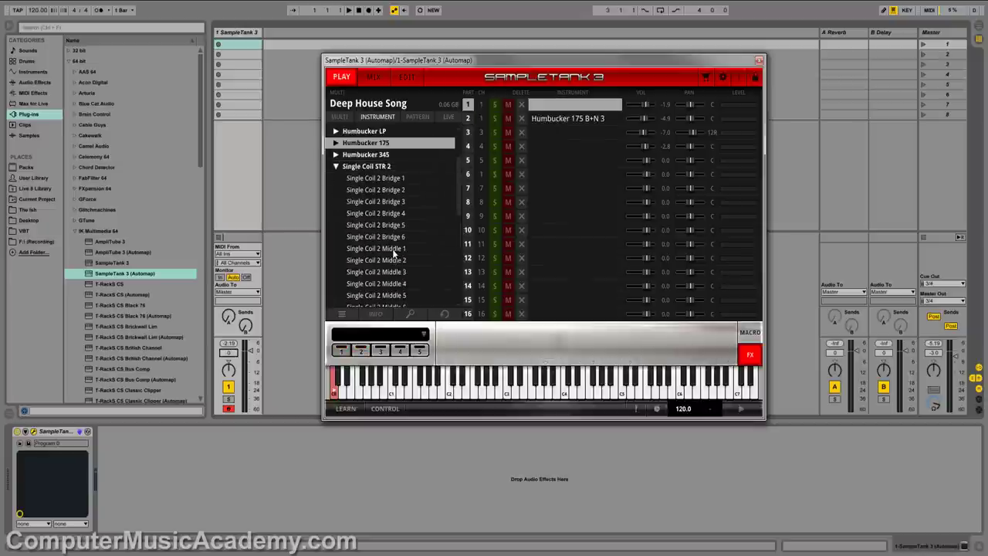
scroll(414, 237, up, 2)
double_click(401, 202)
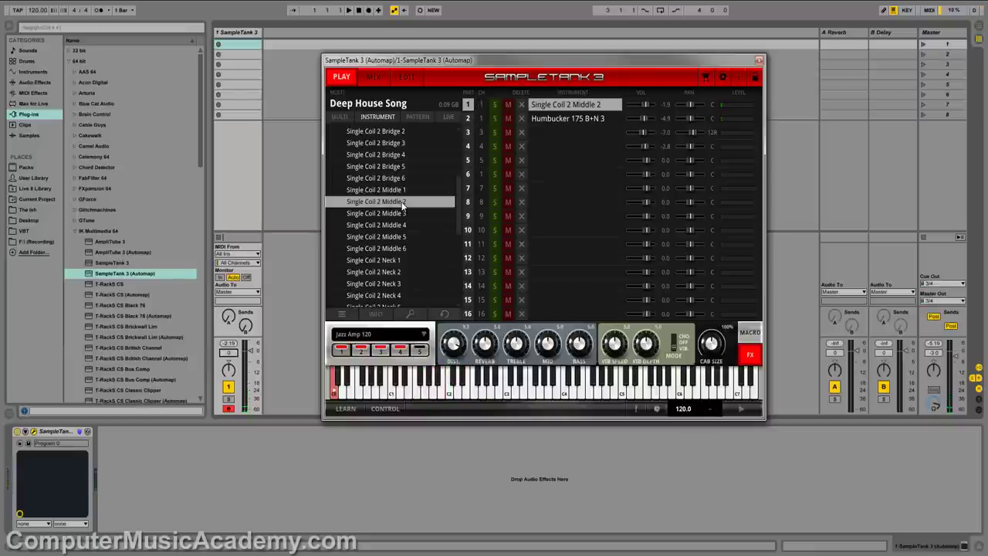
Step: Remove the electric guitars from both parts and collapse the Electric Guitar category
scroll(401, 202, up, 1)
click(521, 118)
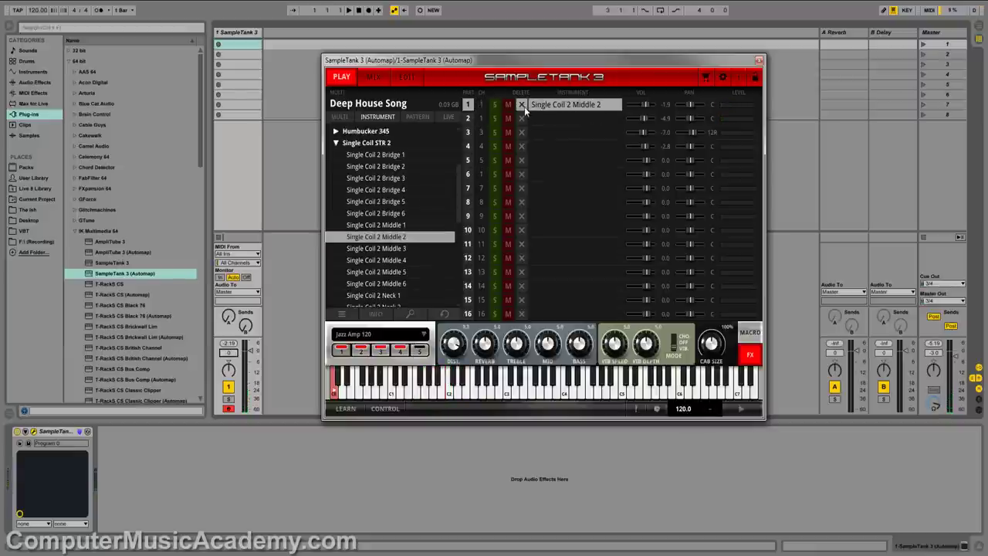
click(521, 105)
click(336, 144)
scroll(334, 186, up, 4)
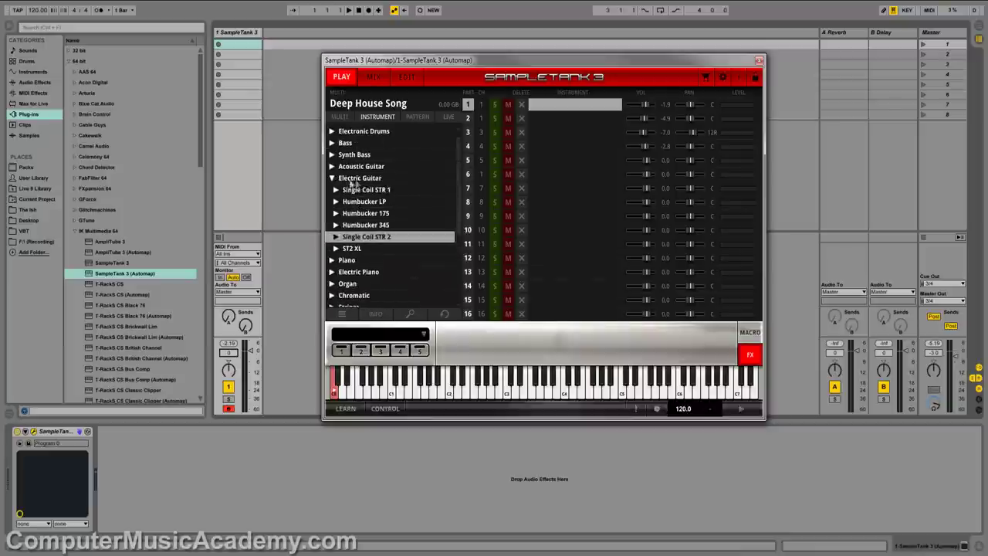
click(333, 179)
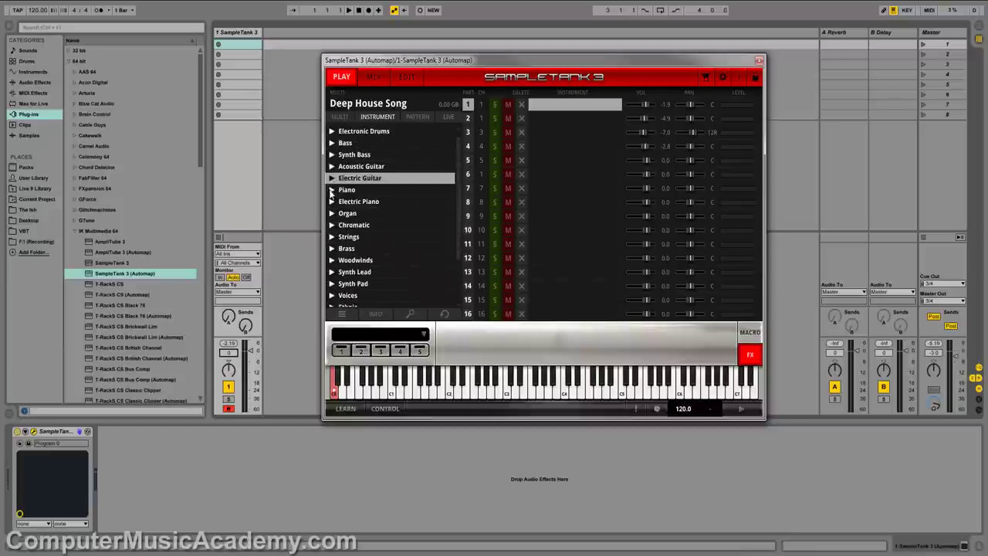
Step: Load Synth Piano PAD from the Jazz Upright Piano Eco group of the Piano category into part 1
click(332, 190)
scroll(393, 218, down, 1)
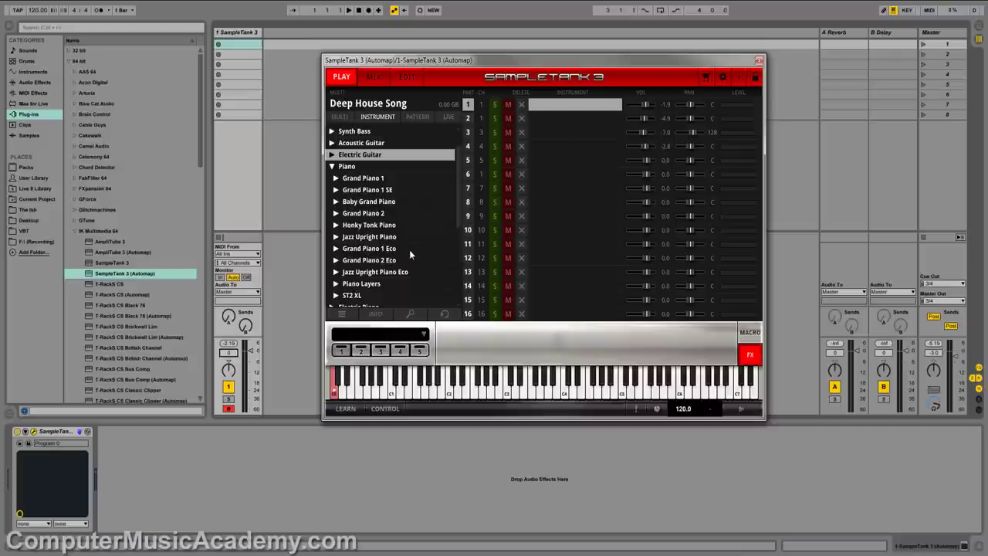
scroll(410, 251, down, 2)
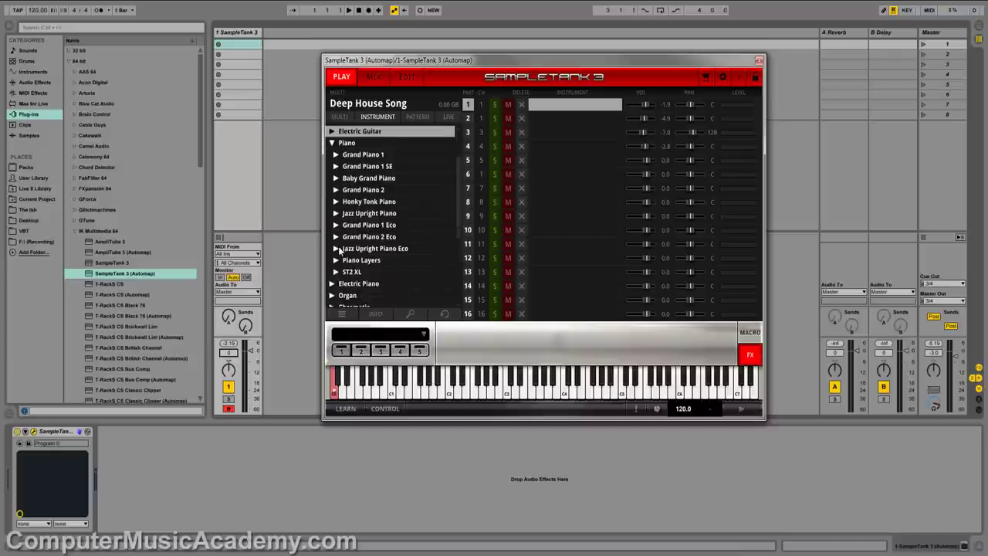
click(336, 249)
scroll(410, 255, down, 1)
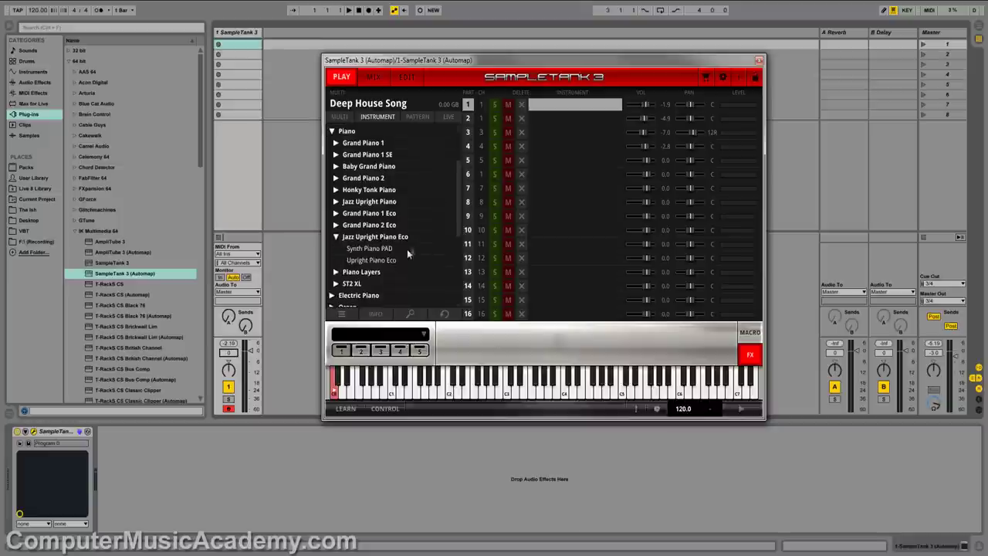
click(382, 252)
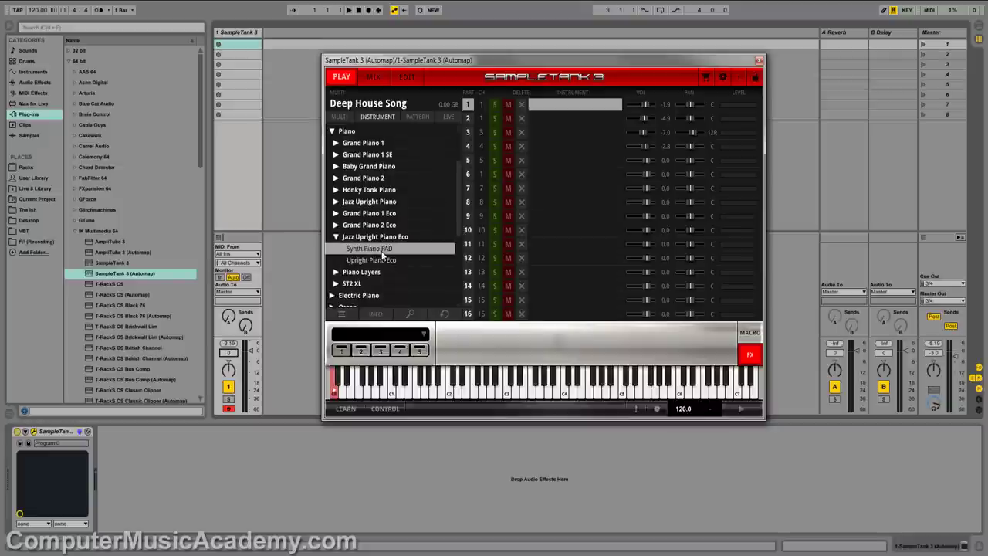
double_click(383, 252)
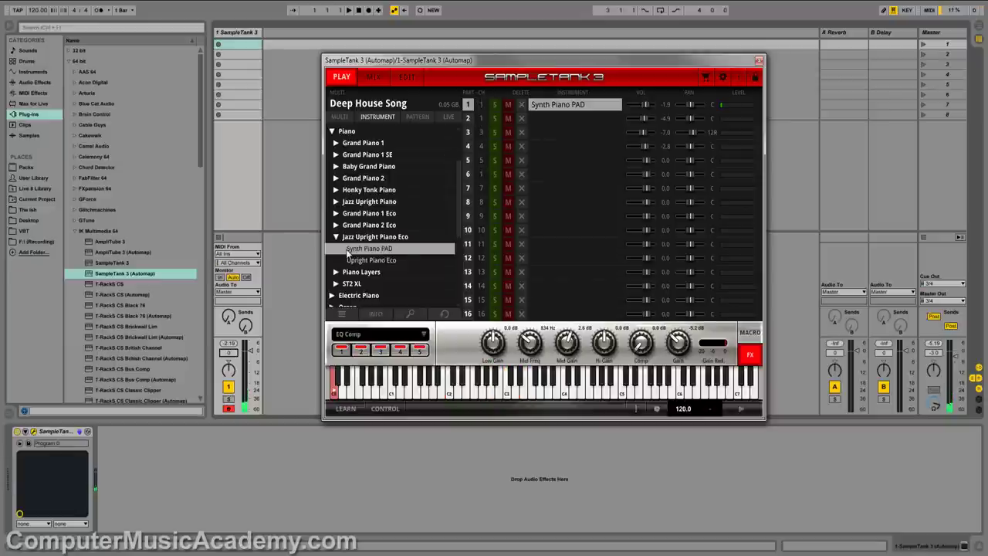
Step: Remove Synth Piano PAD from part 1, and load Jazz Grand Piano 2 from the Grand Piano 2 group
click(521, 104)
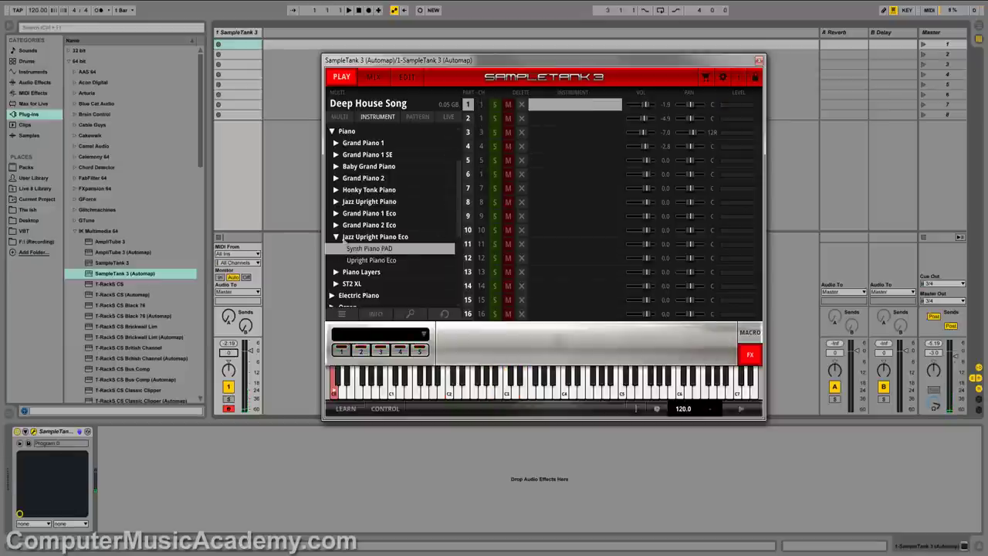
click(336, 237)
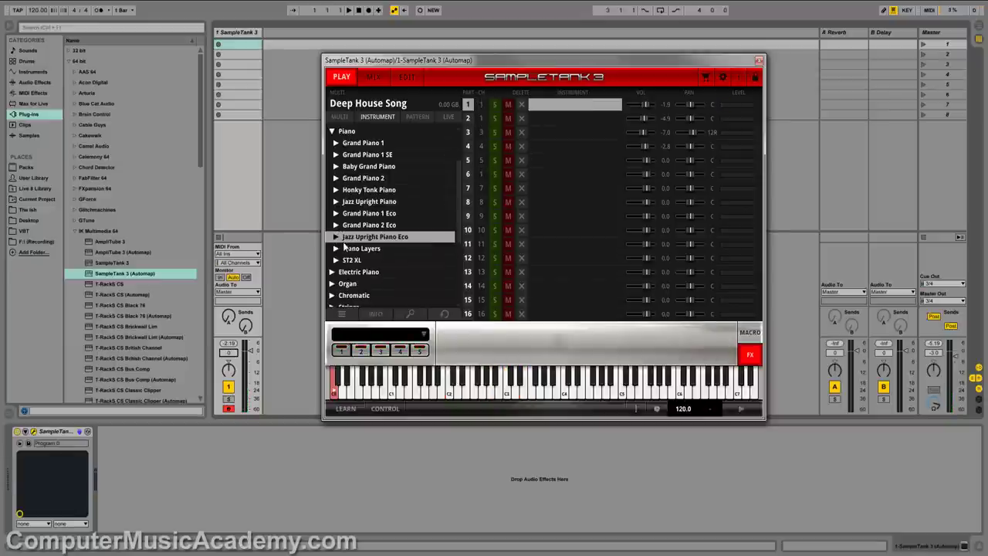
scroll(345, 245, up, 1)
click(336, 190)
click(372, 213)
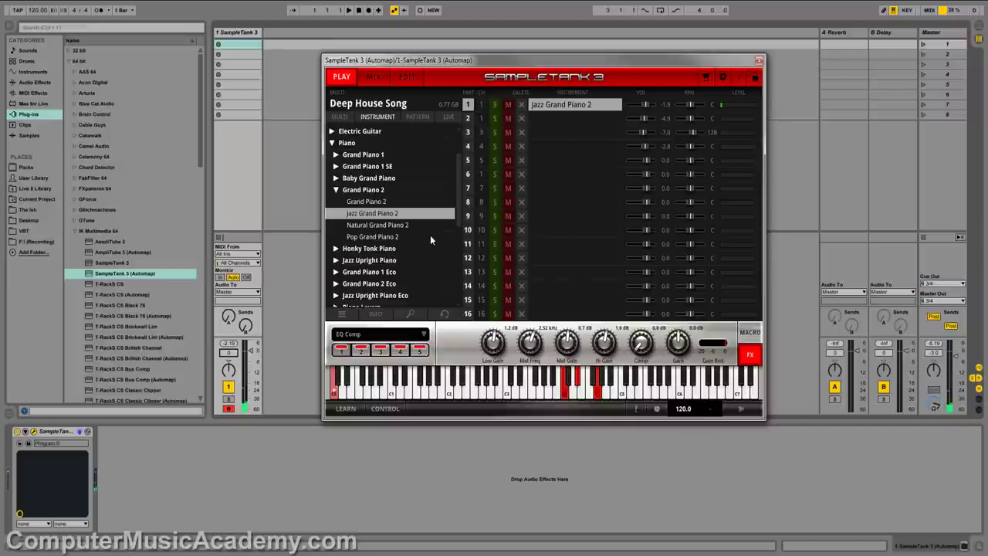
Step: Collapse the Grand Piano 2 group and load Piano & Voices 1 from the Piano Layers group into part 2
click(337, 190)
scroll(348, 228, down, 1)
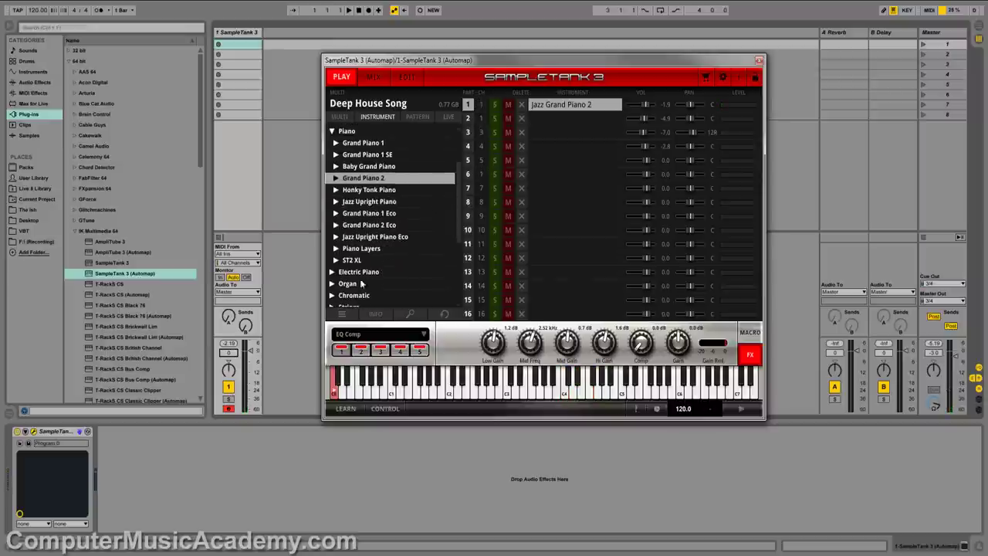
click(336, 250)
scroll(412, 248, down, 8)
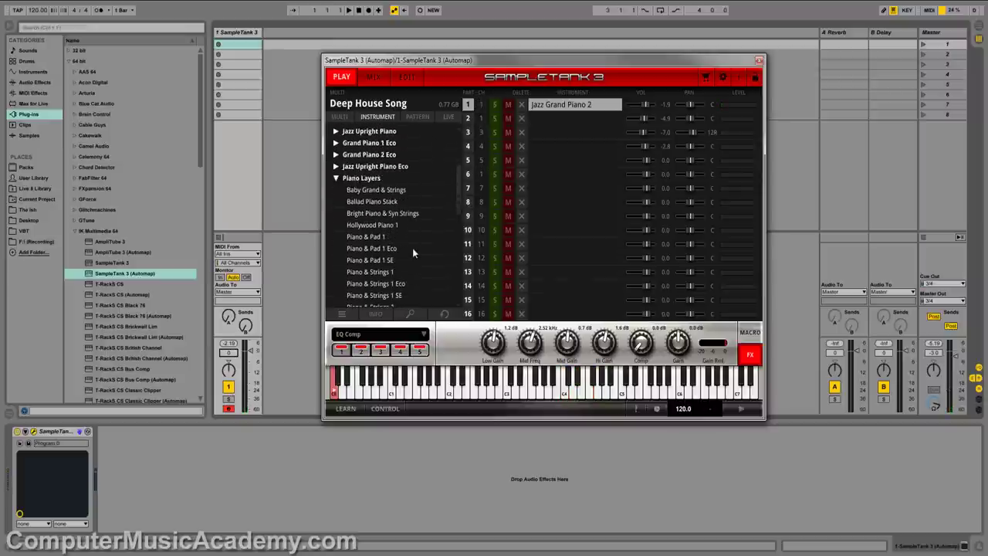
scroll(412, 247, down, 9)
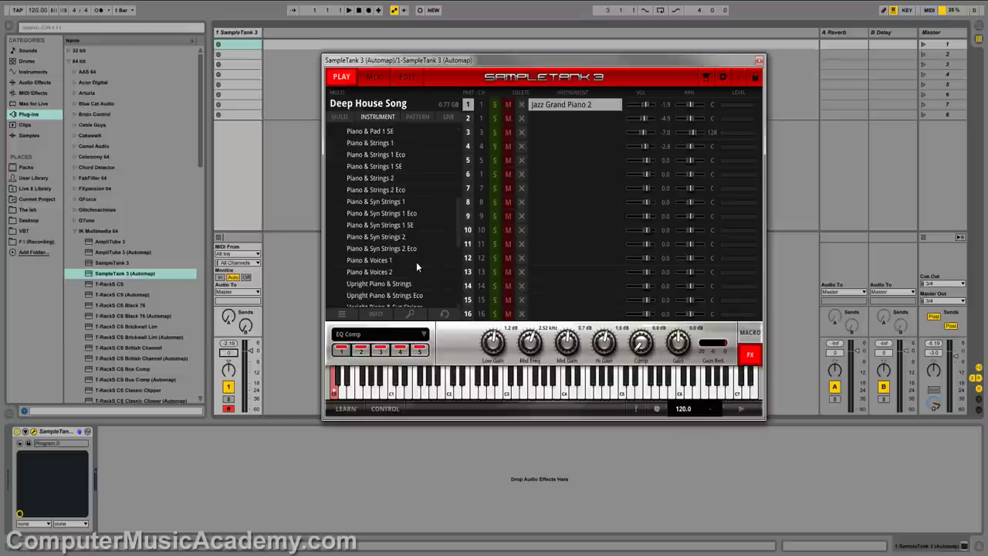
double_click(406, 261)
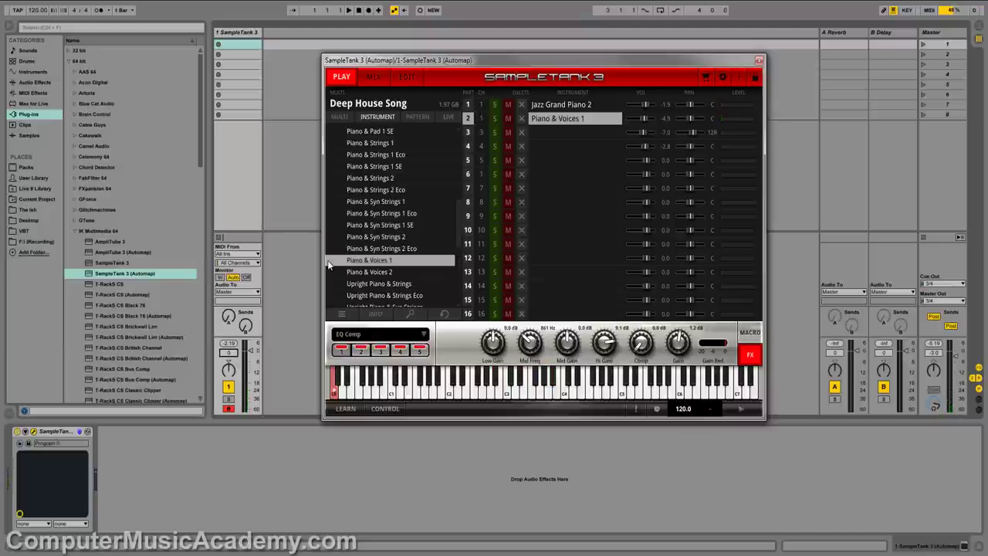
Step: Remove the piano instruments from parts 1 and 2, and collapse the Piano Layers group and the Piano category
click(522, 118)
click(523, 106)
scroll(408, 232, up, 5)
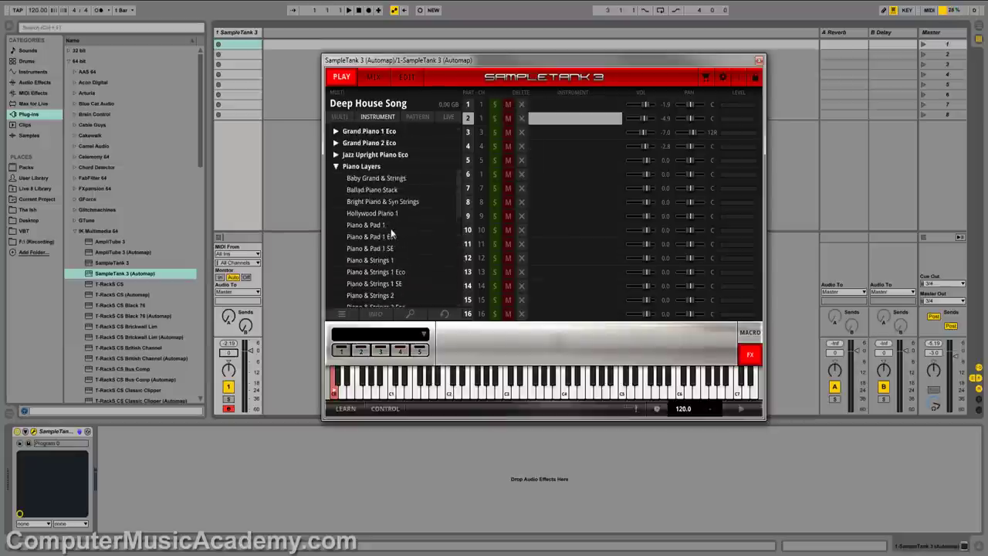
click(335, 216)
scroll(335, 219, up, 5)
click(335, 201)
scroll(336, 237, down, 1)
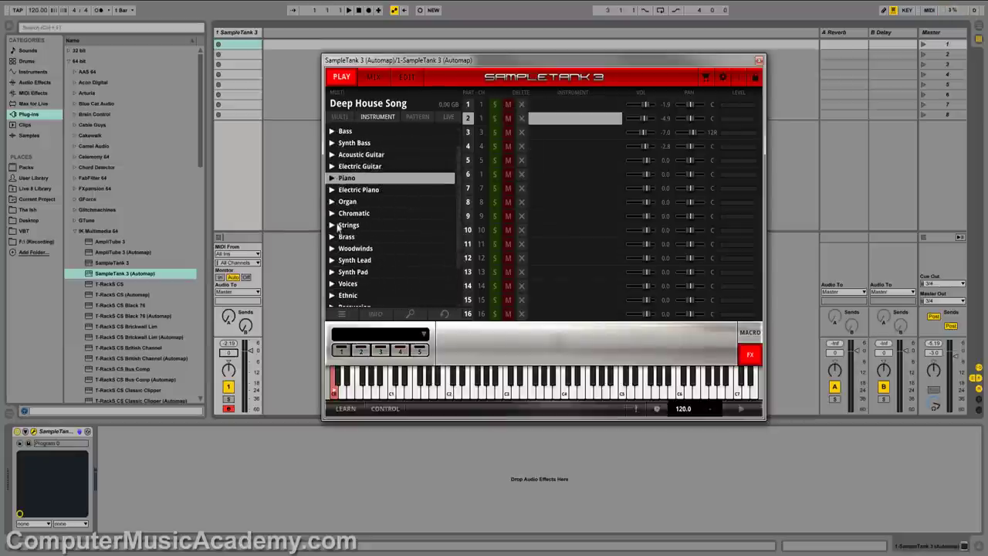
Step: Load 23 Violins 2 from the 23 Violins group of Ensemble Strings in the Strings category into part 2
click(333, 225)
scroll(340, 226, down, 1)
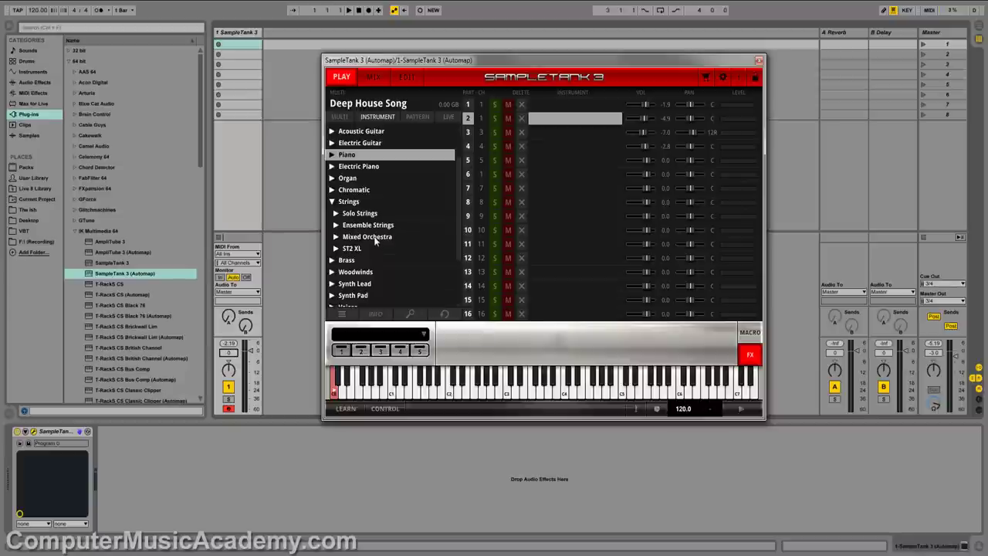
click(337, 226)
scroll(383, 235, down, 1)
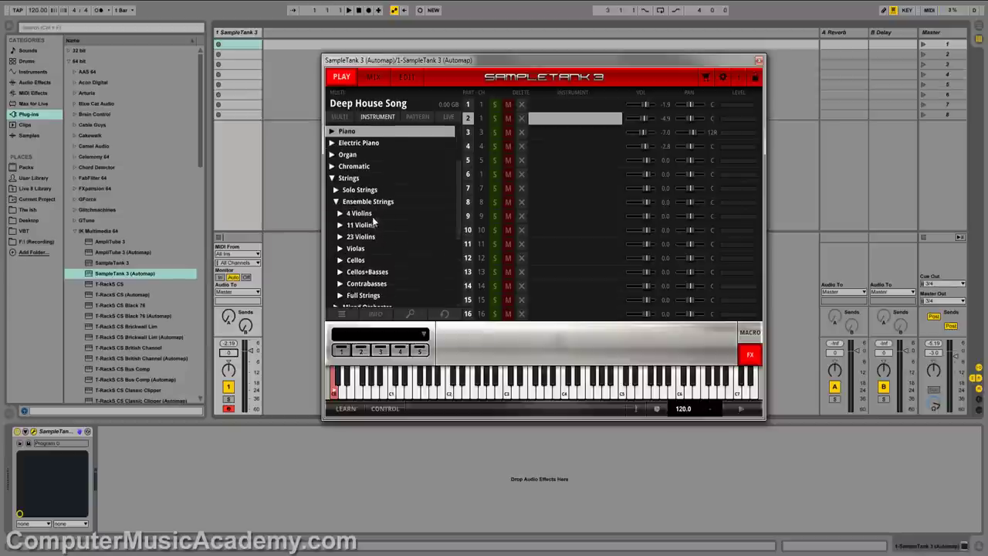
scroll(382, 223, down, 1)
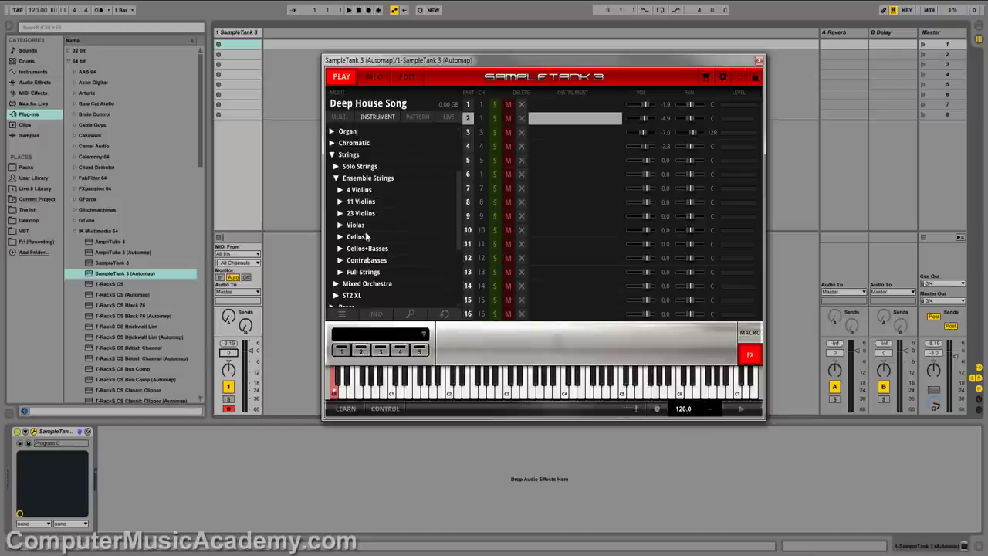
click(340, 215)
scroll(391, 227, down, 3)
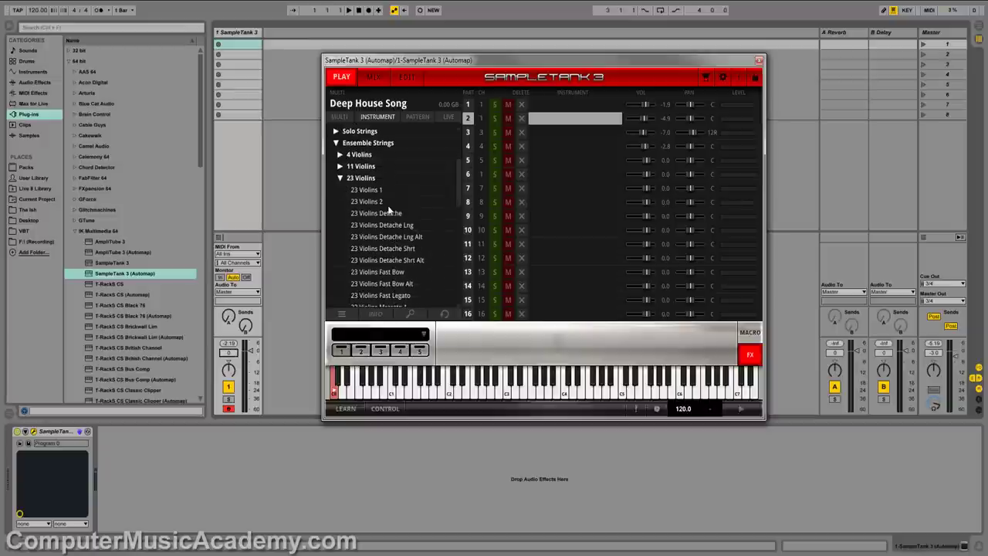
double_click(388, 203)
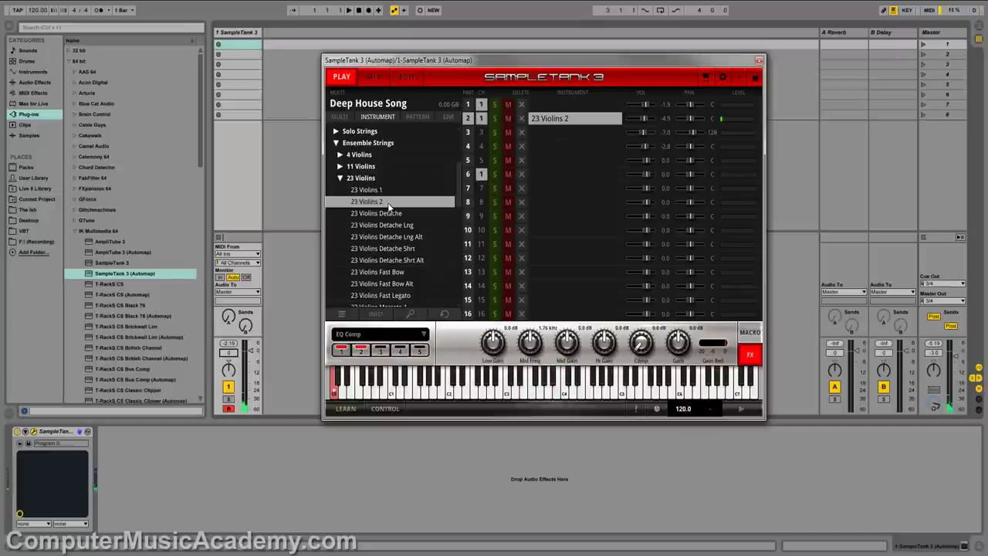
Step: Replace 23 Violins 2 in part 2 with Full Strings from the Full Strings group, and collapse the Strings category
click(345, 179)
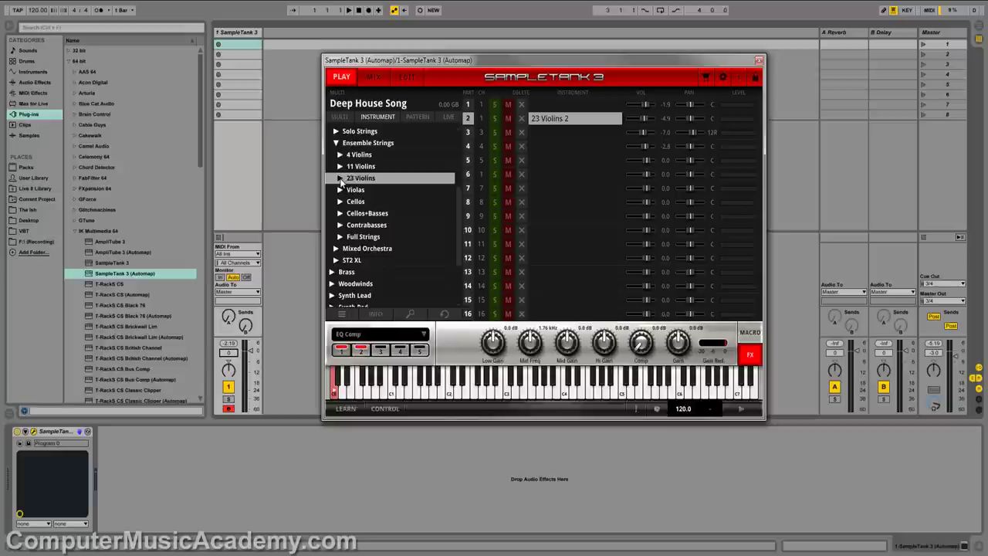
click(363, 236)
click(379, 249)
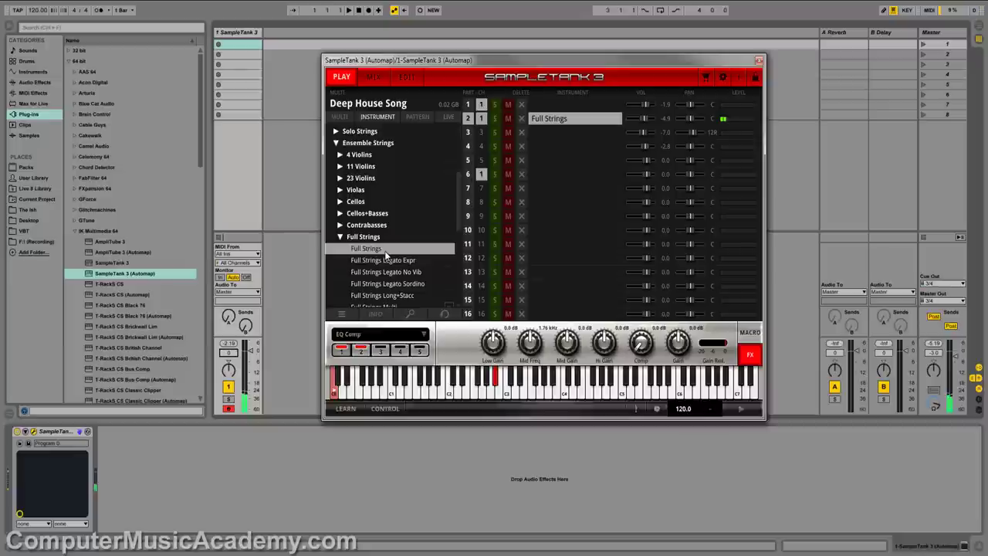
click(340, 237)
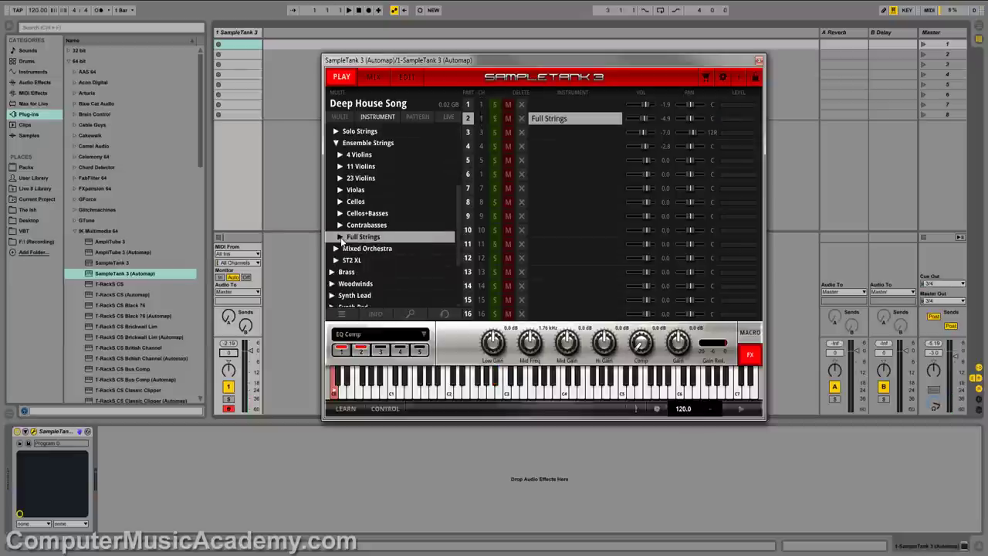
click(336, 142)
click(332, 137)
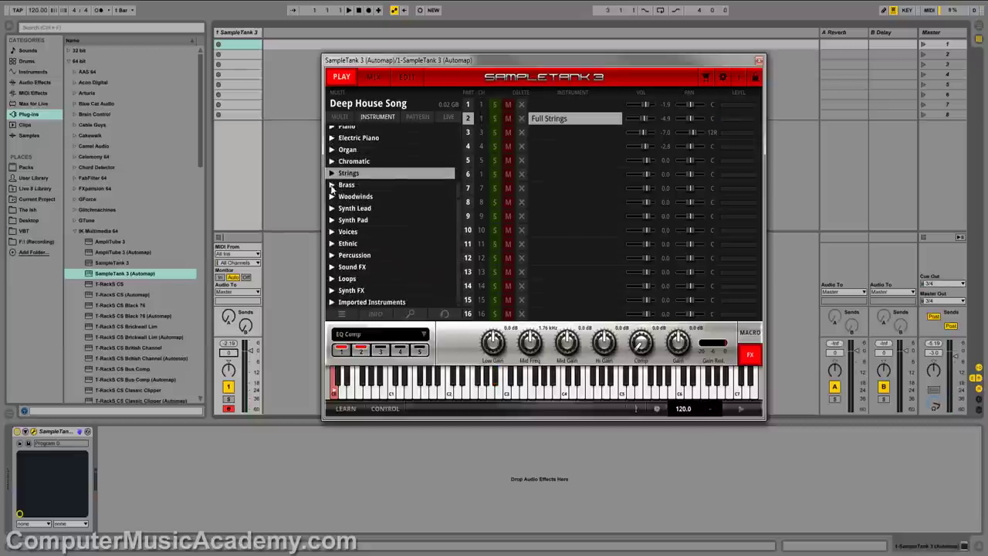
Step: Load Jazz Sax and Trombone from the Jazz-Pop Brass Ensemble group of the Brass category into part 1
click(564, 106)
click(332, 185)
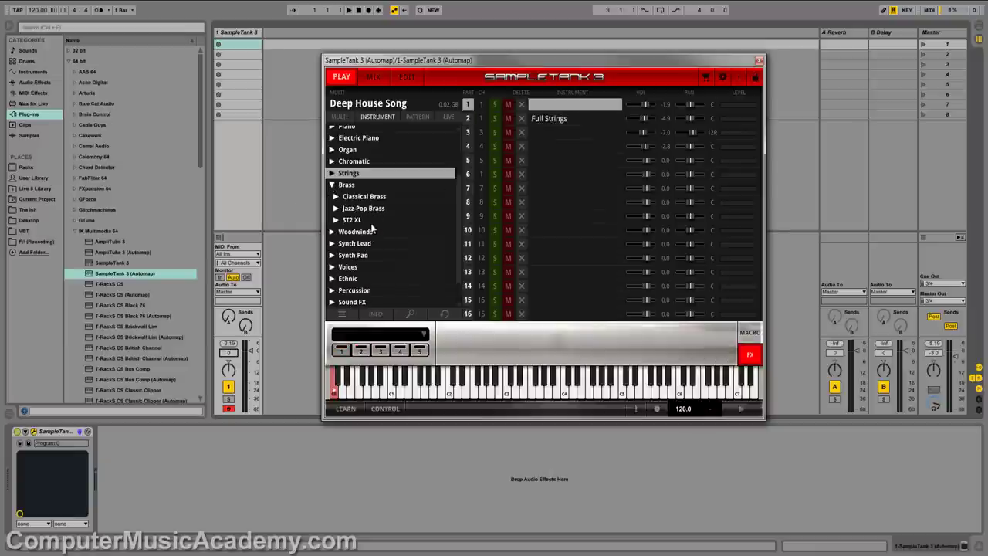
click(336, 210)
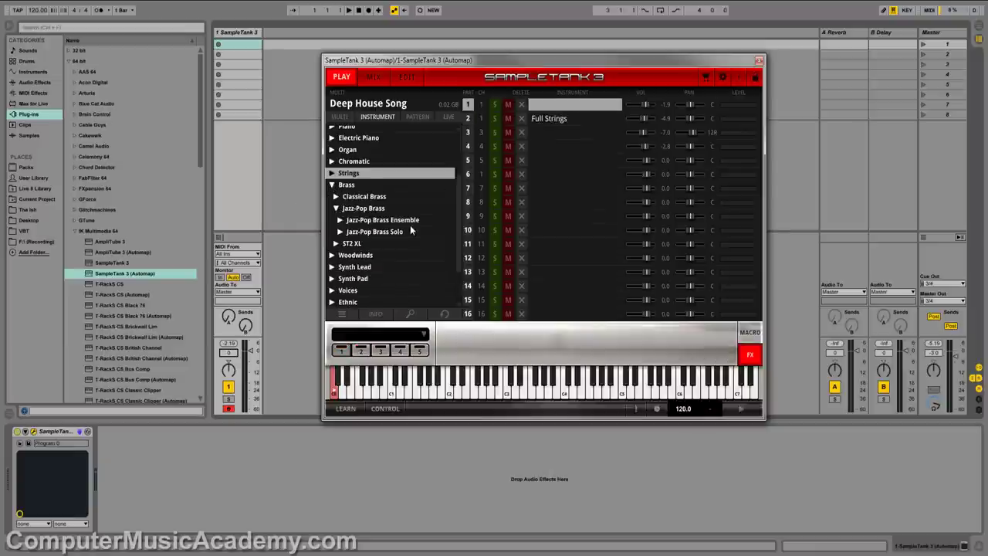
scroll(409, 228, down, 1)
click(340, 209)
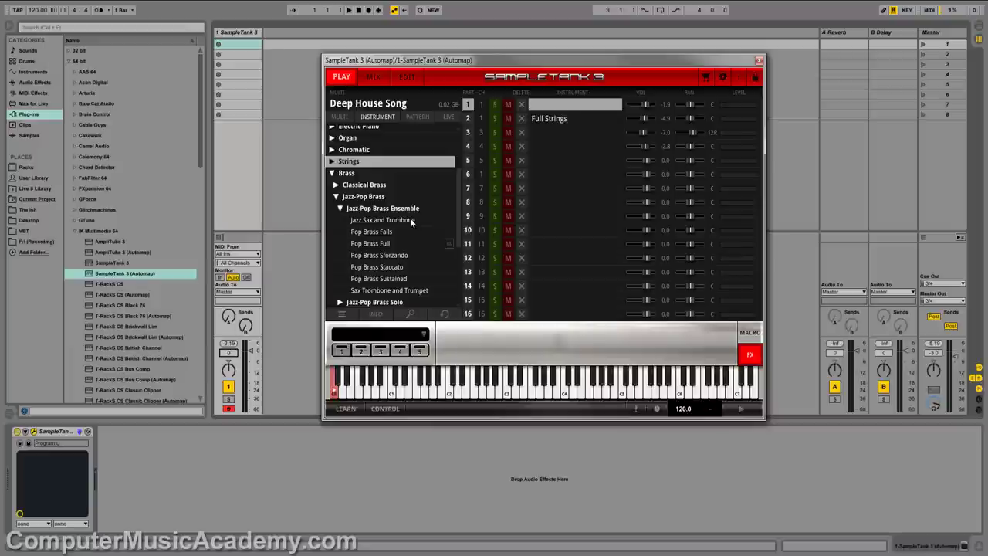
click(411, 220)
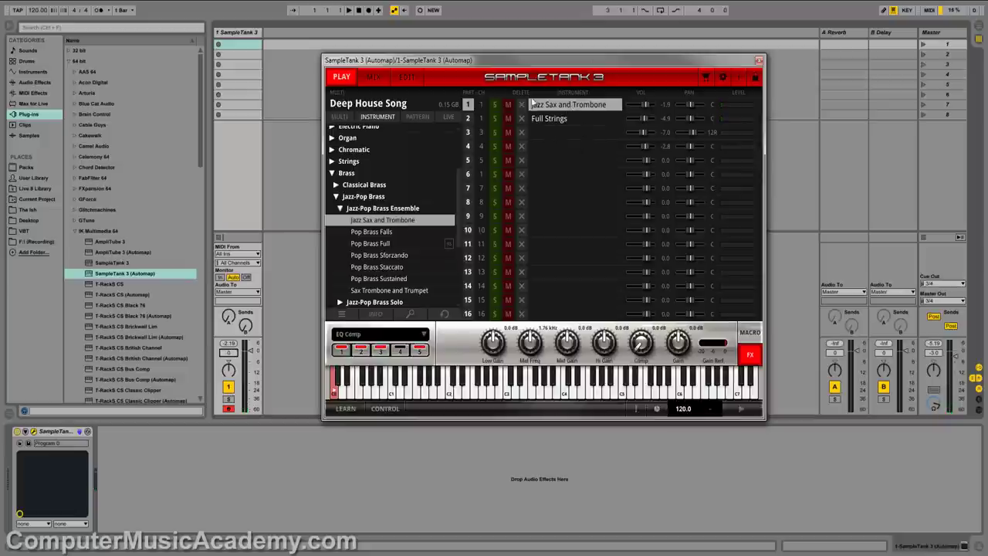
Step: Pan Jazz Sax and Trombone to L31 and Full Strings to the right, with the Full Strings volume set to 0.0
click(583, 120)
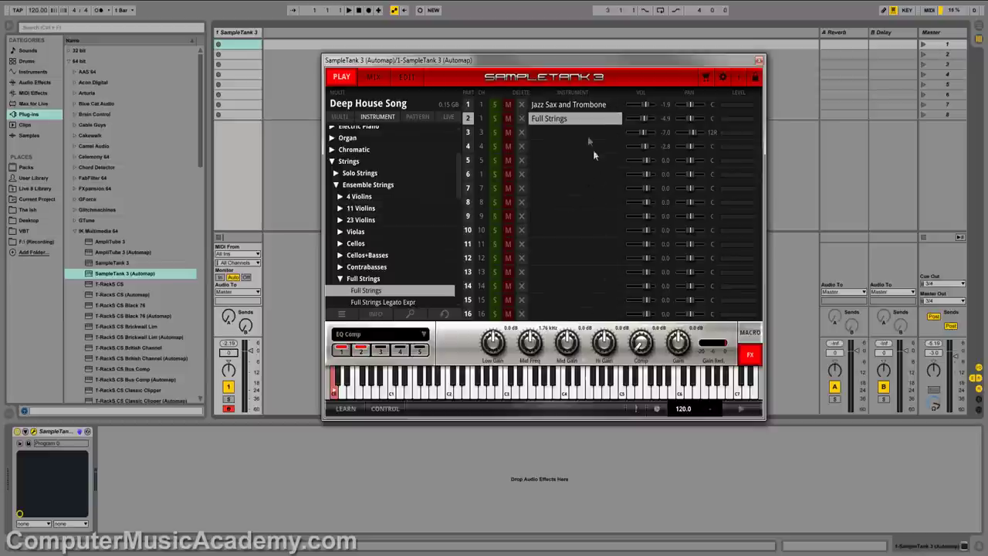
click(584, 104)
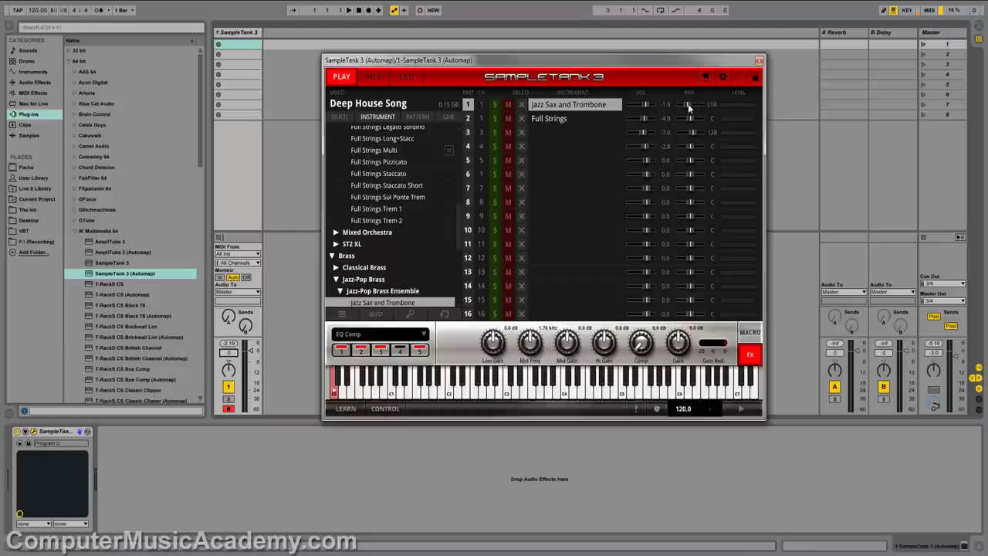
drag(688, 104, 701, 122)
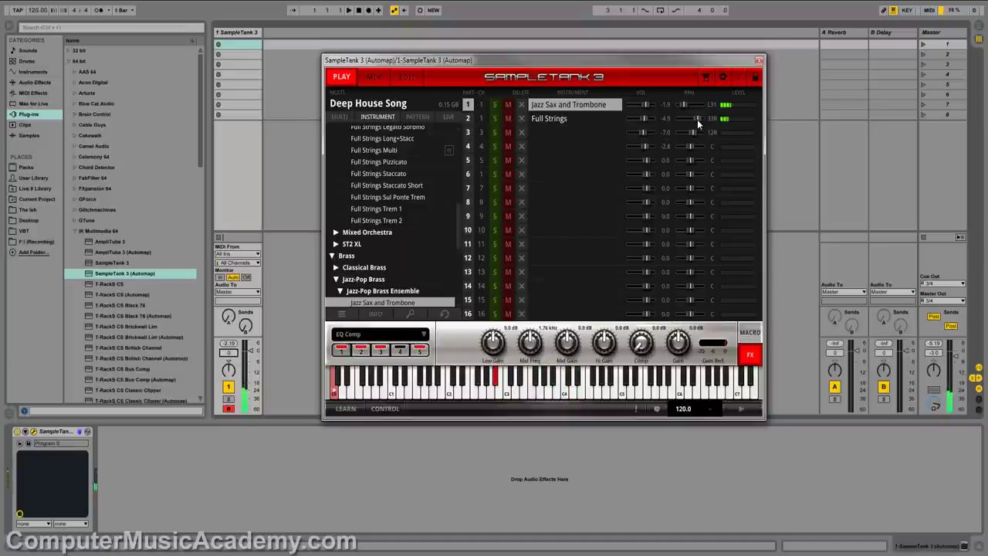
drag(643, 121, 647, 121)
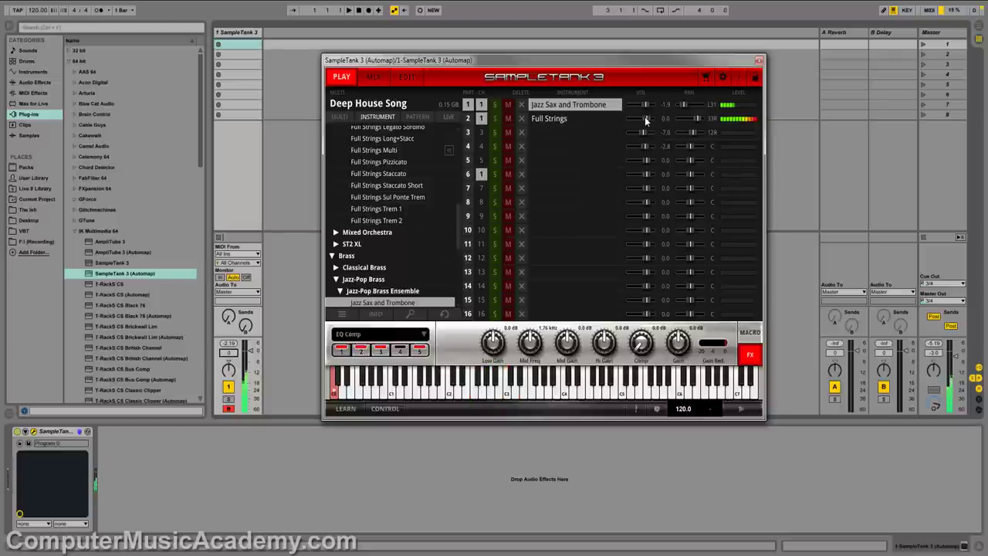
Step: Remove the strings and brass instruments from parts 1 and 2, and collapse the Strings and Brass categories
click(521, 118)
click(521, 104)
scroll(394, 193, up, 5)
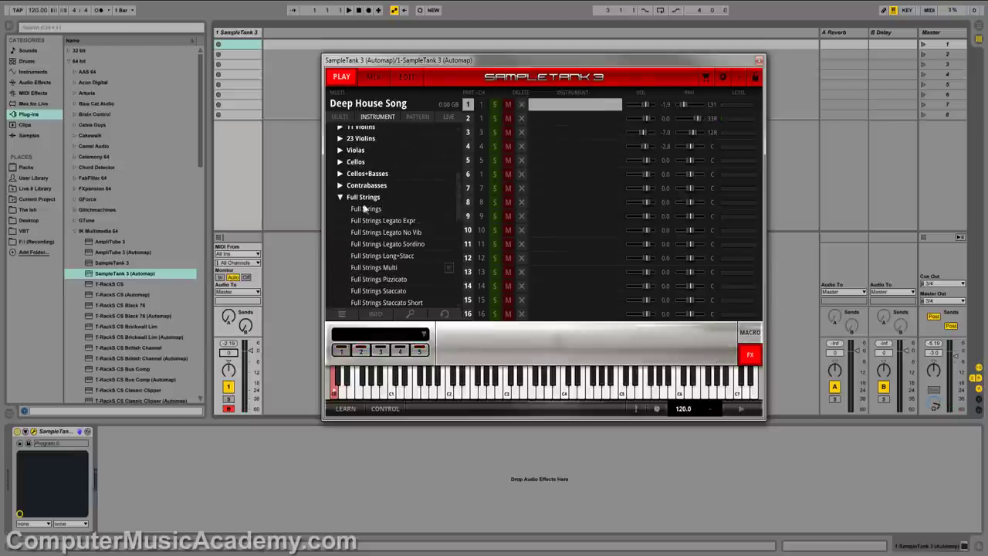
click(341, 207)
scroll(359, 213, up, 3)
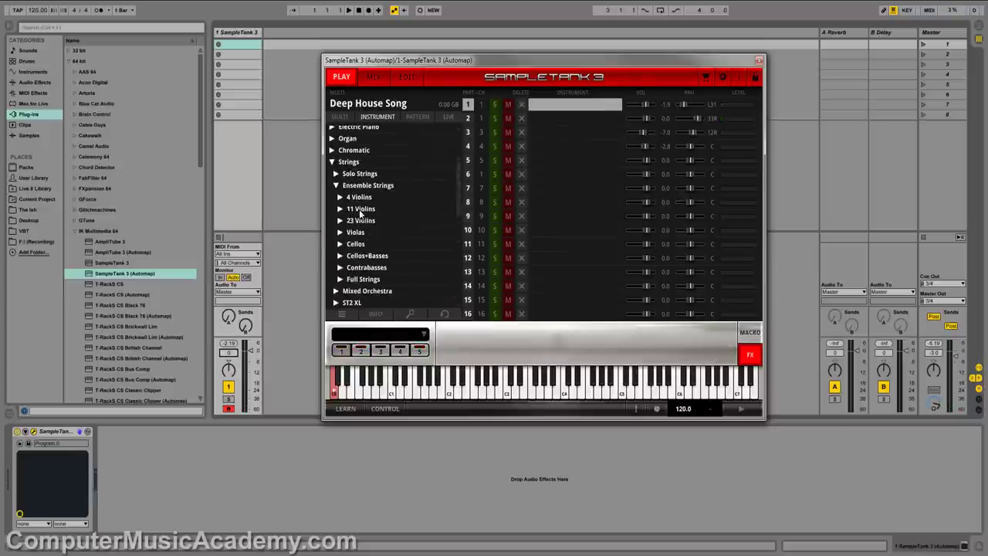
click(330, 169)
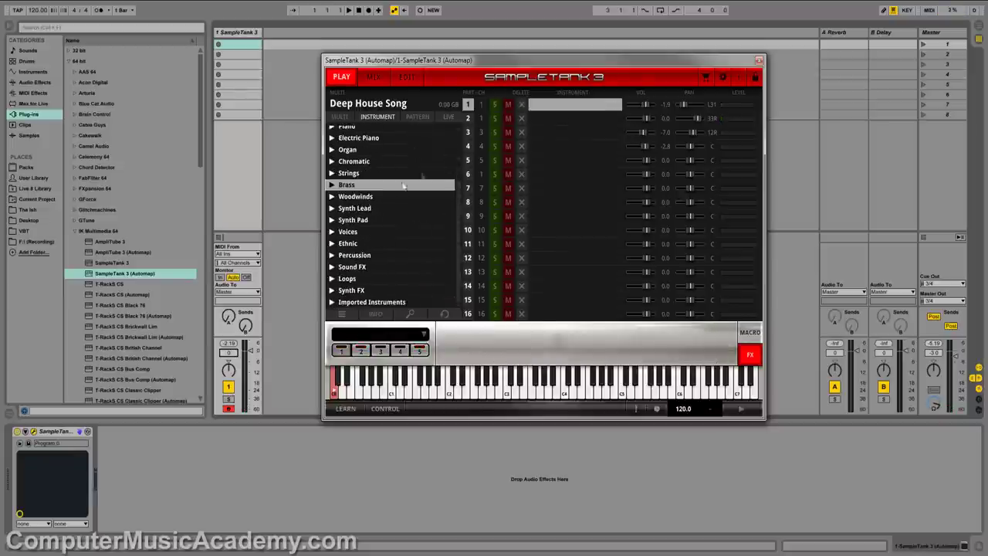
Step: Load Ah Hard - Ensemble from the Pop Vocal Ensemble group of the Voices category into part 1
click(340, 232)
scroll(337, 230, down, 1)
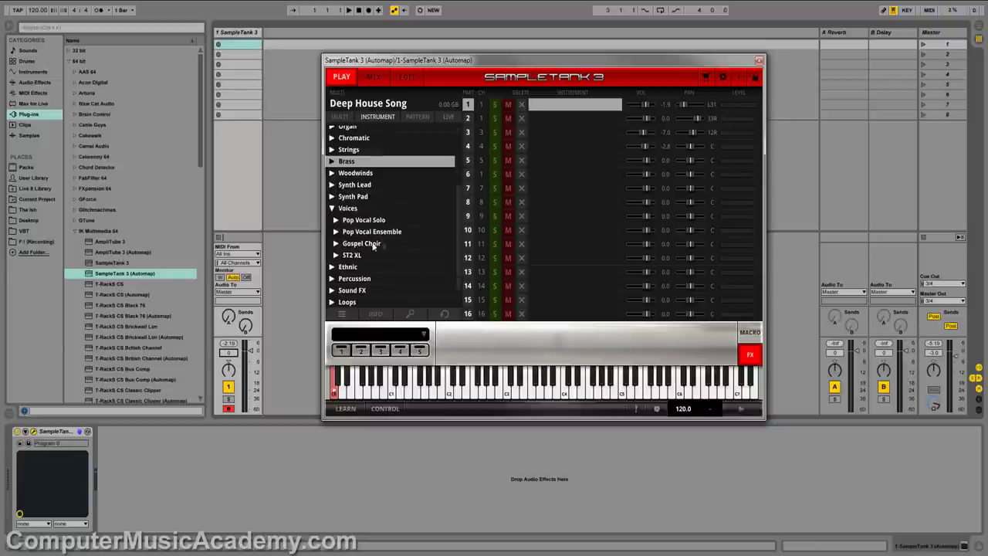
click(337, 231)
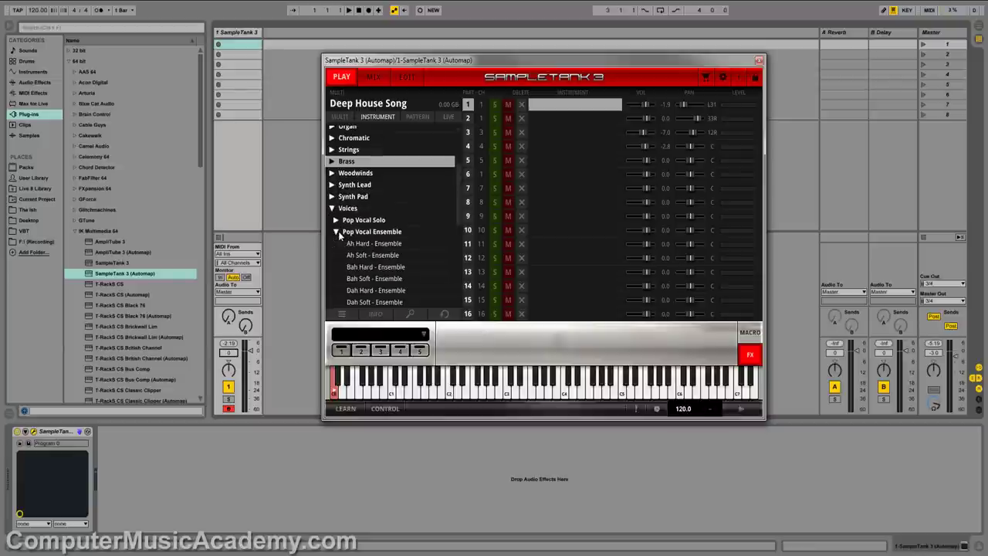
scroll(390, 232, down, 1)
double_click(397, 222)
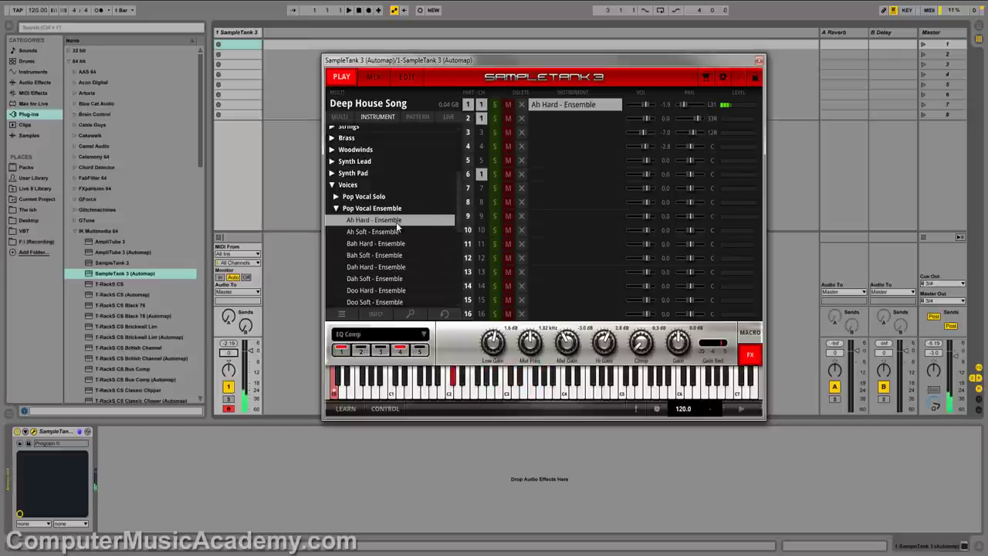
Step: Load Ahh Hard Marvin Stereo from the Marvin group of Pop Vocal Solo into part 2, then collapse the Marvin group
click(585, 122)
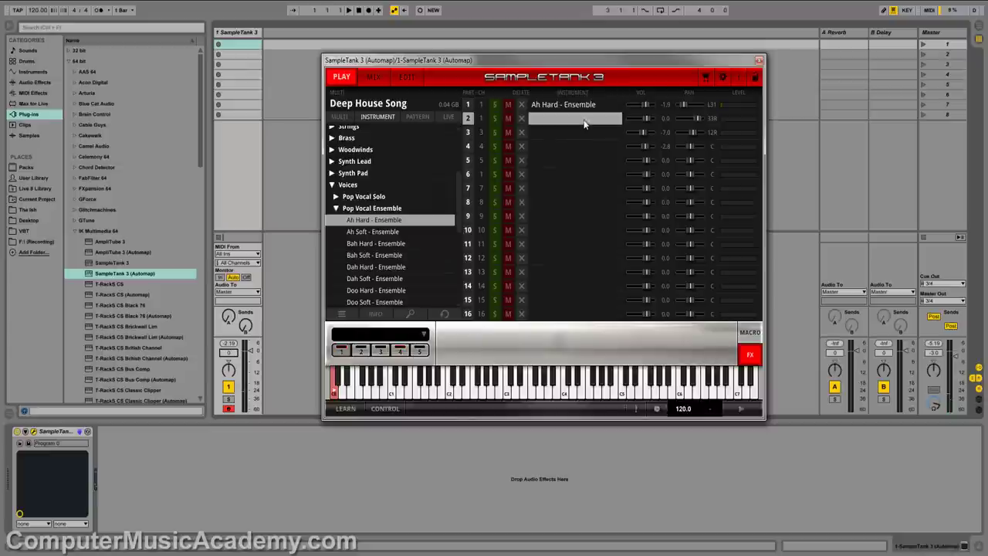
click(337, 208)
click(336, 197)
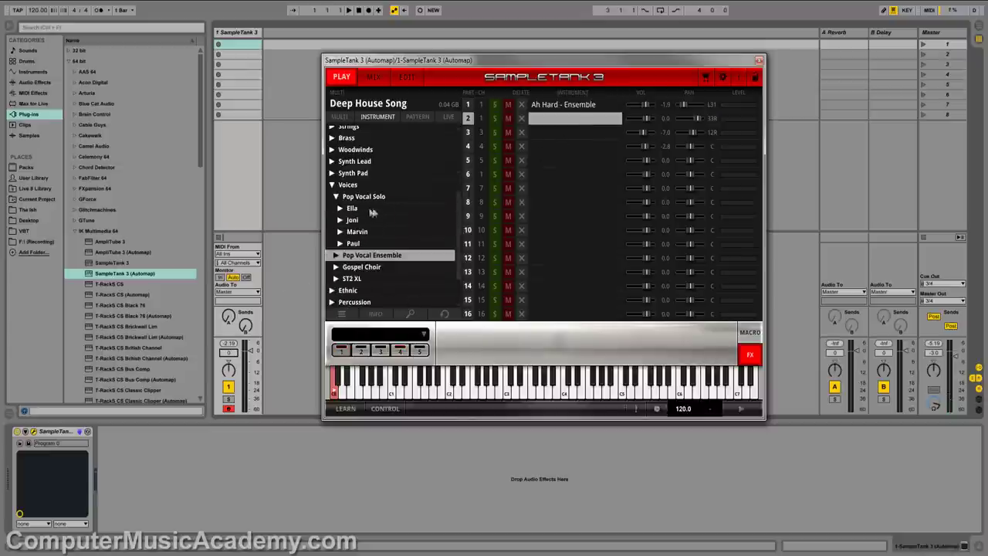
click(341, 229)
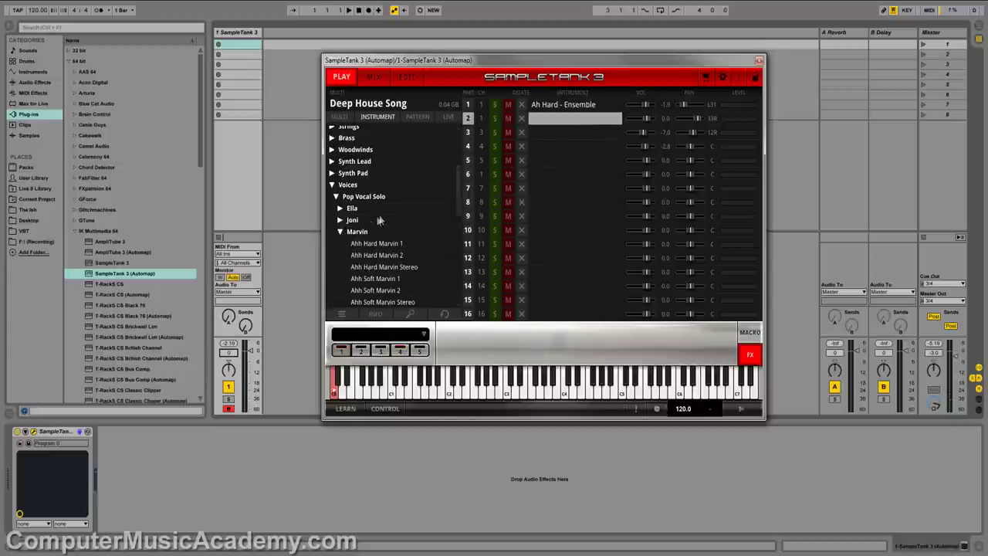
scroll(382, 240, down, 1)
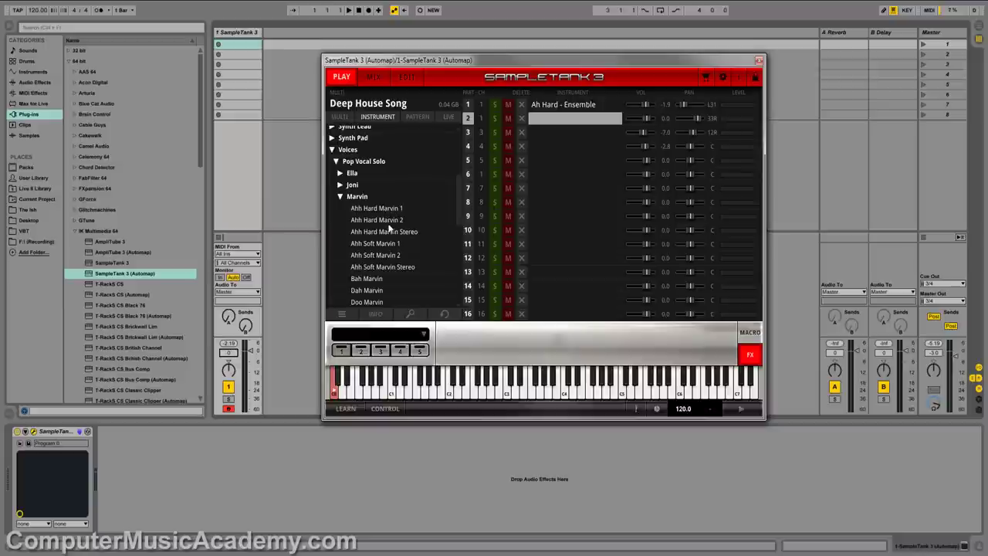
double_click(390, 232)
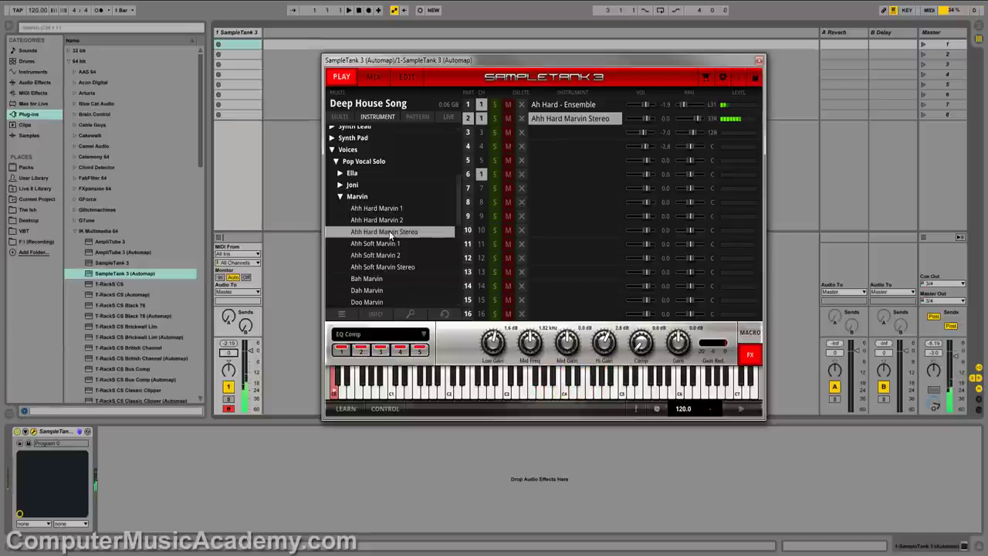
click(351, 197)
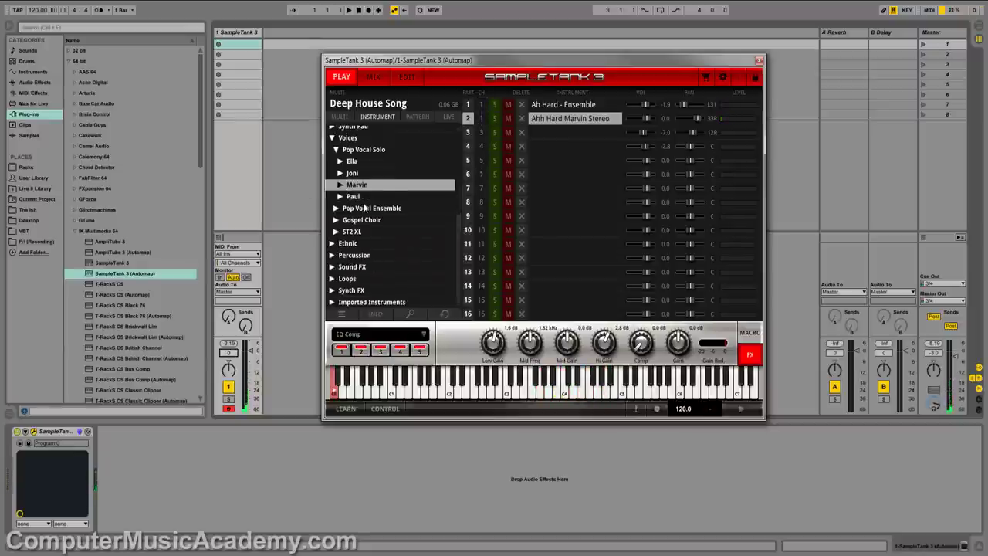
Step: Load Doo Hard - Ensemble from the Pop Vocal Ensemble group of Voices into part 3
click(555, 134)
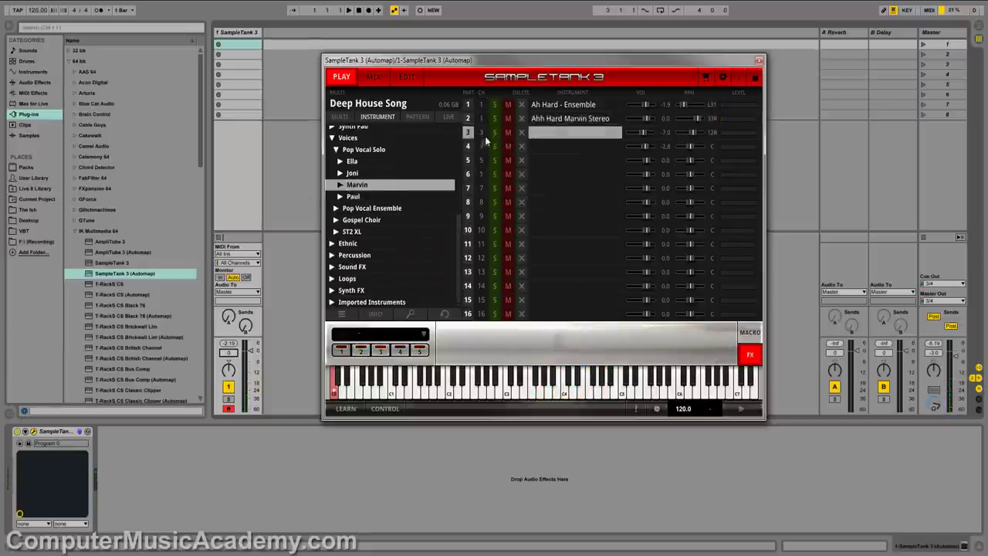
click(336, 209)
scroll(394, 224, down, 3)
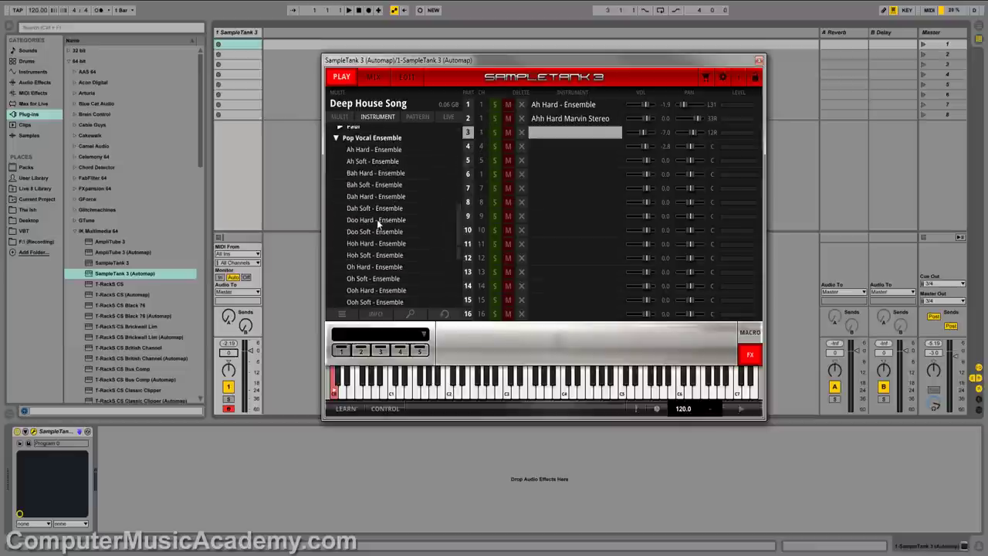
scroll(399, 232, down, 5)
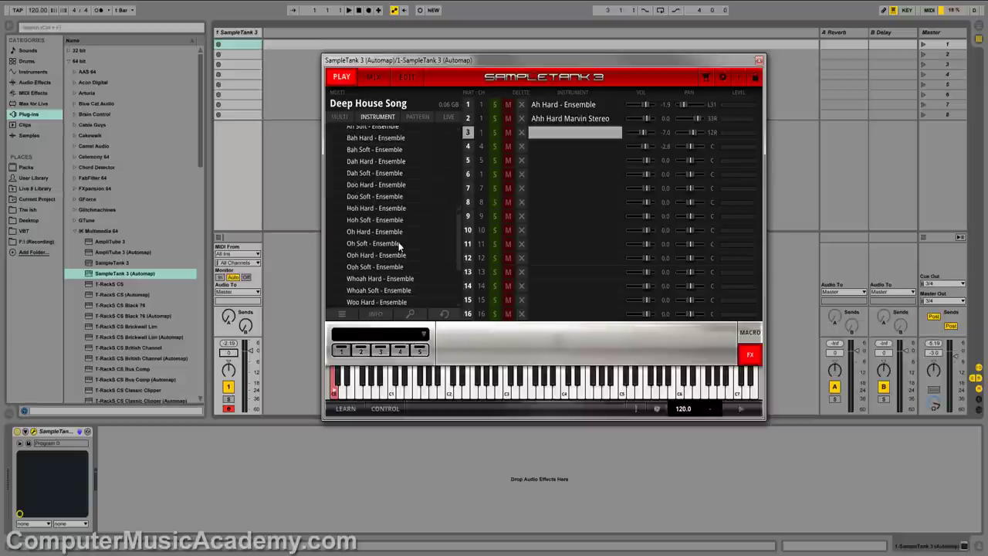
scroll(399, 245, up, 1)
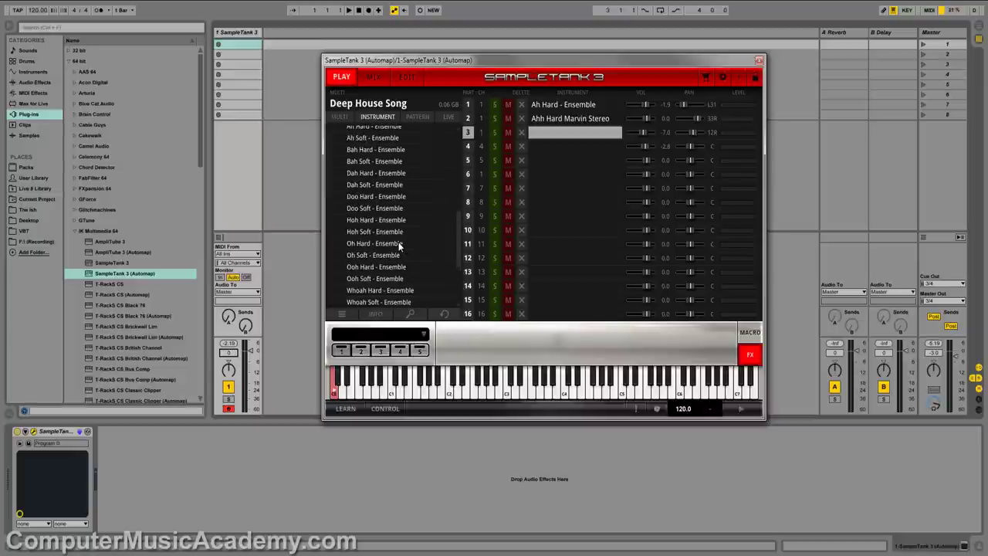
click(390, 199)
double_click(390, 199)
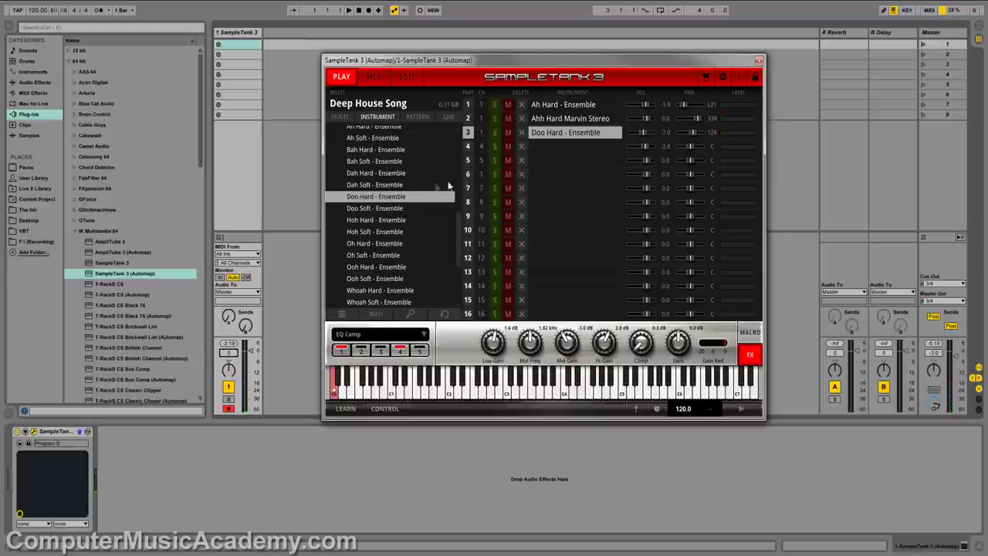
Step: Remove the vocal instruments from parts 1, 2 and 3, and collapse the Voices category
scroll(423, 188, down, 2)
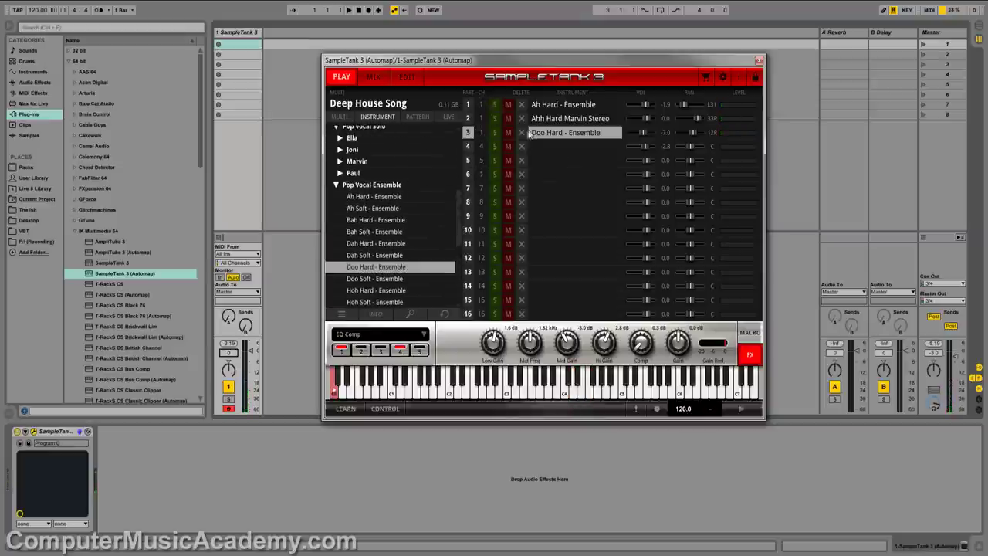
click(521, 132)
scroll(337, 258, up, 3)
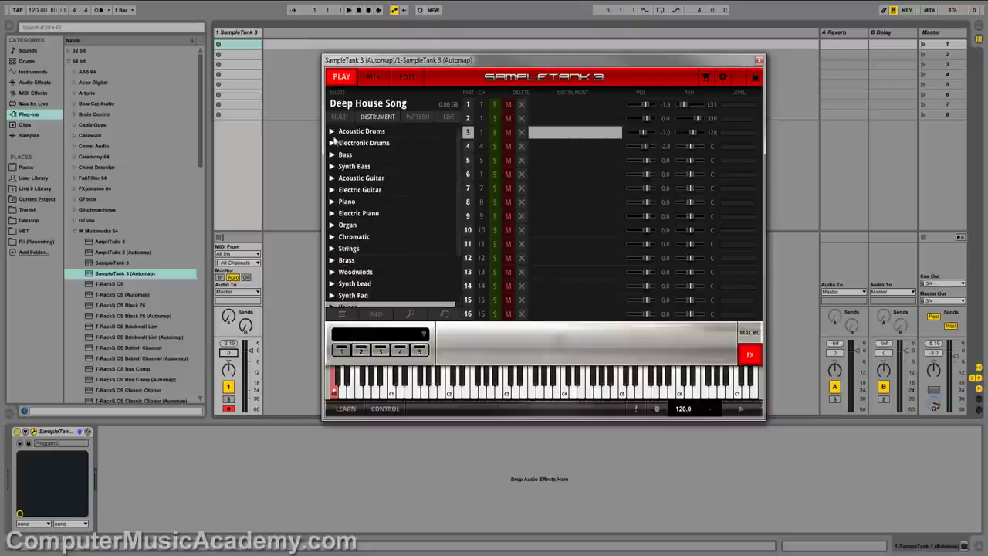
Step: Load Jazz Kit from the Jazz Kit group of the Acoustic Drums category into part 3
click(332, 131)
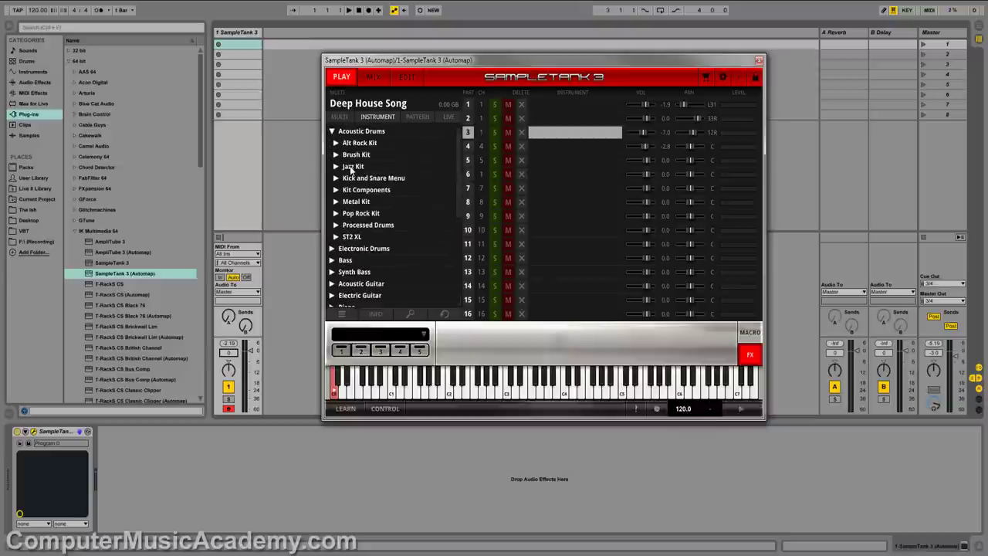
click(352, 168)
double_click(360, 179)
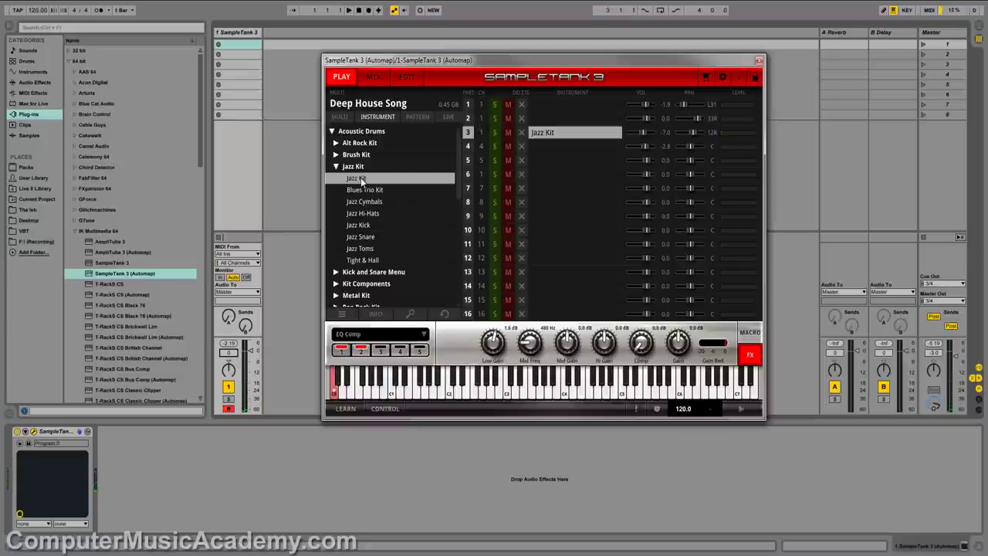
Step: Collapse the Jazz Kit group and replace the kit in part 3 with Metal Kit from the Metal Kit group
click(336, 168)
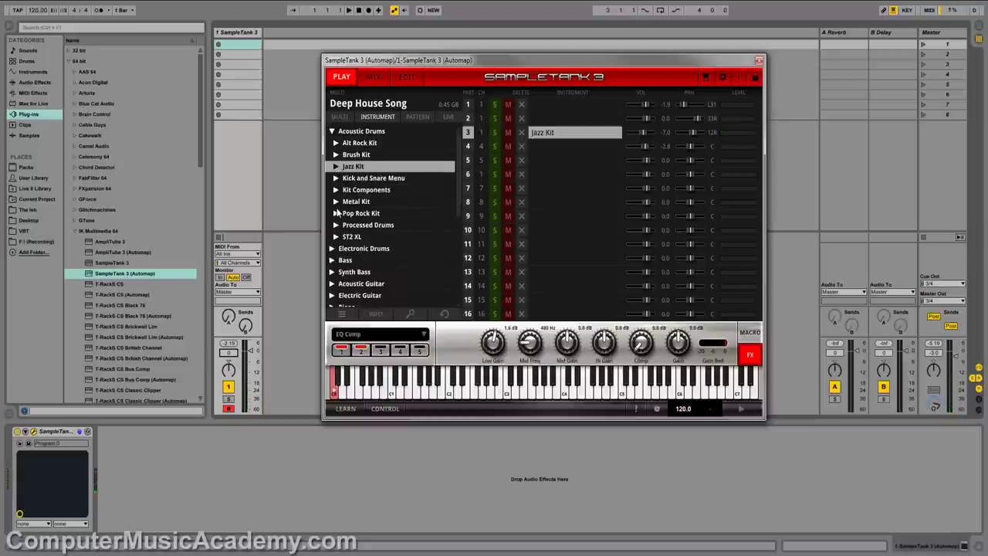
click(336, 203)
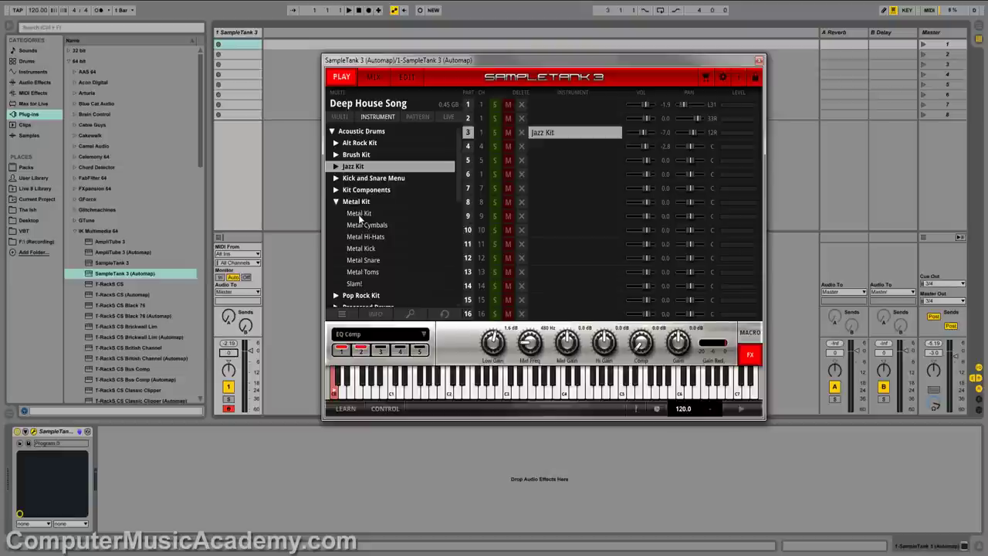
click(359, 216)
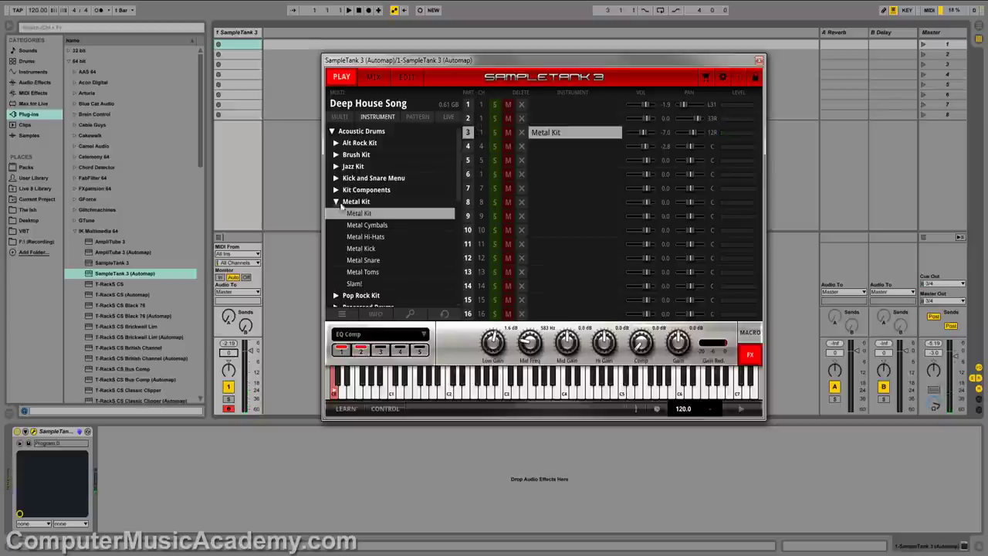
Step: Remove Metal Kit from part 3, and collapse the Metal Kit group and the Acoustic Drums category
click(521, 133)
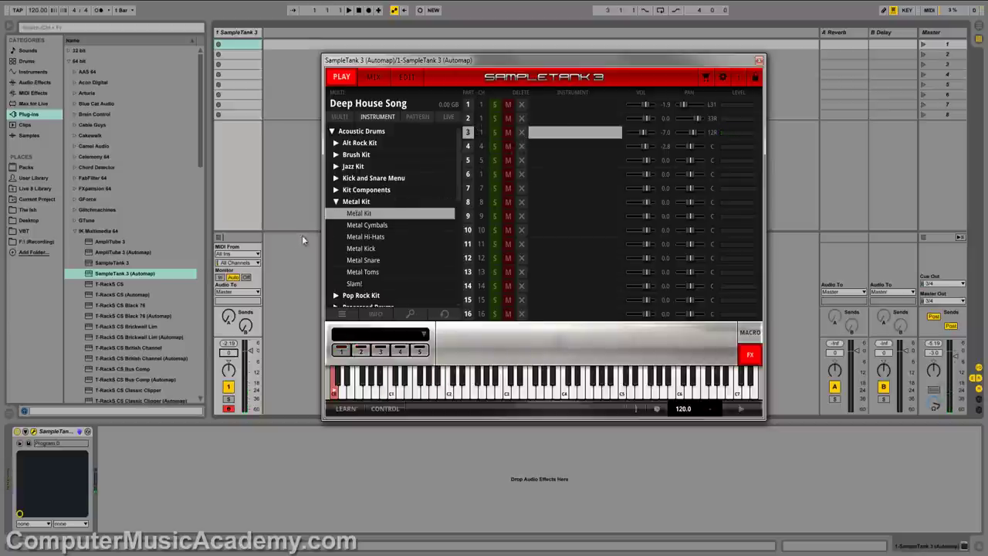
click(336, 202)
scroll(338, 204, down, 3)
scroll(337, 204, up, 3)
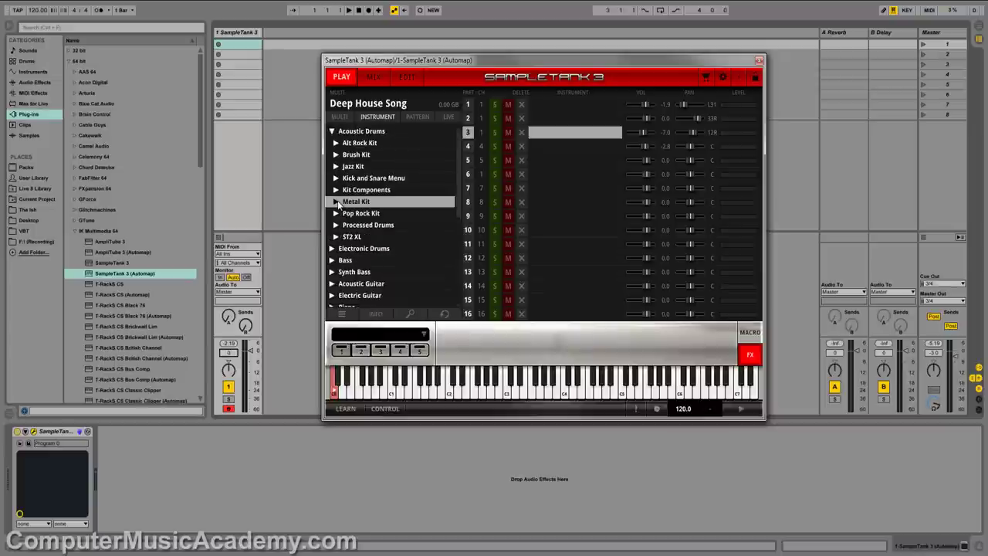
click(334, 132)
Step: Load 800 Series Kit from the Kits group of the Electronic Drums category into part 3
click(340, 143)
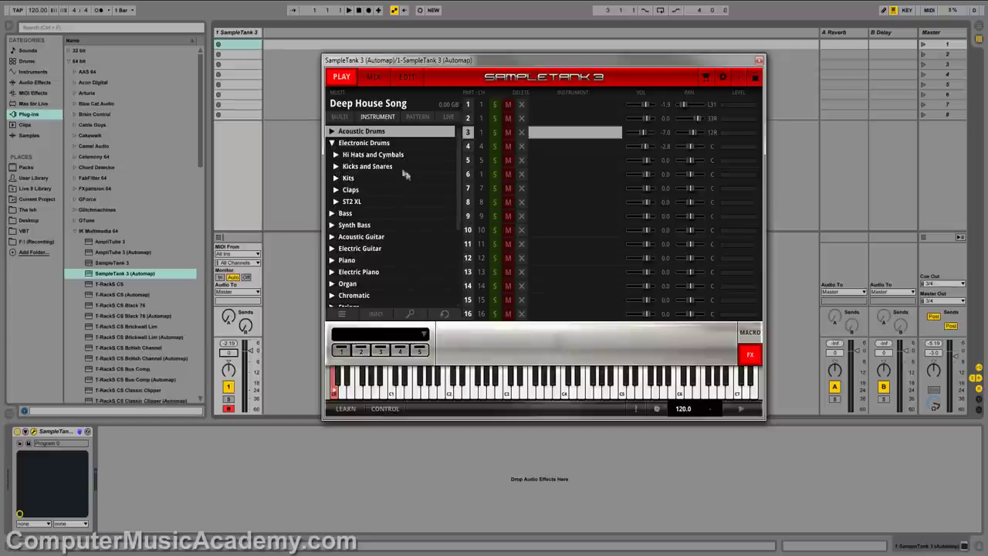
click(336, 178)
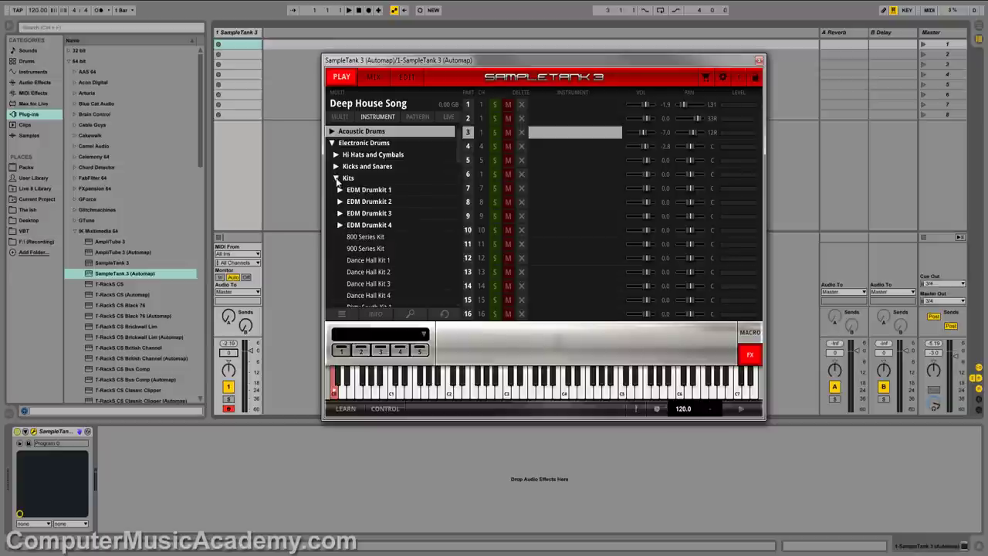
scroll(367, 217, down, 3)
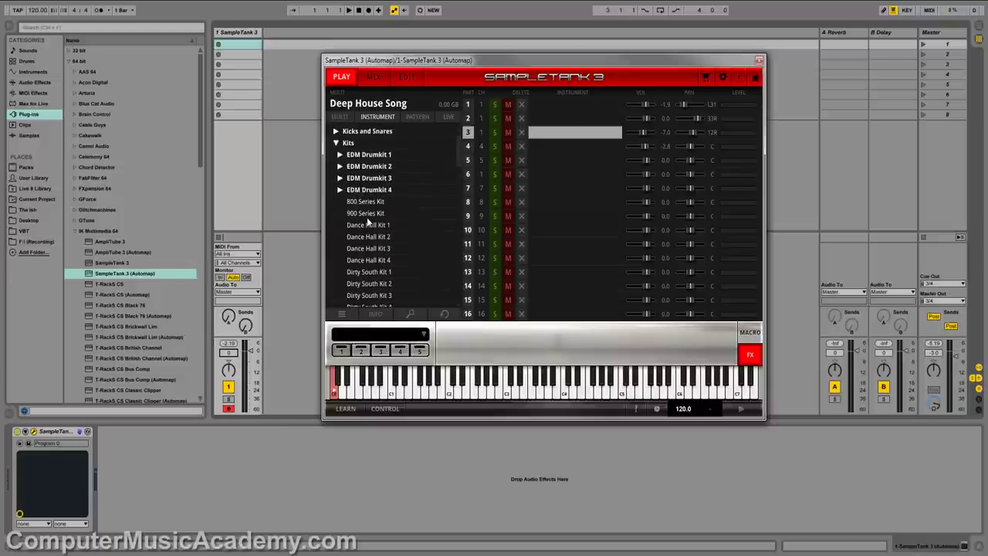
scroll(367, 217, up, 2)
double_click(374, 226)
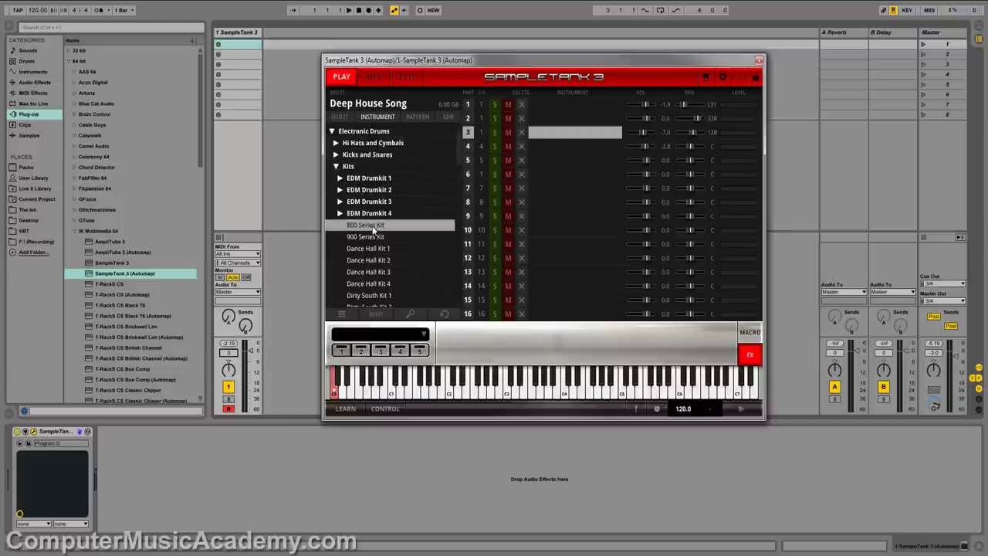
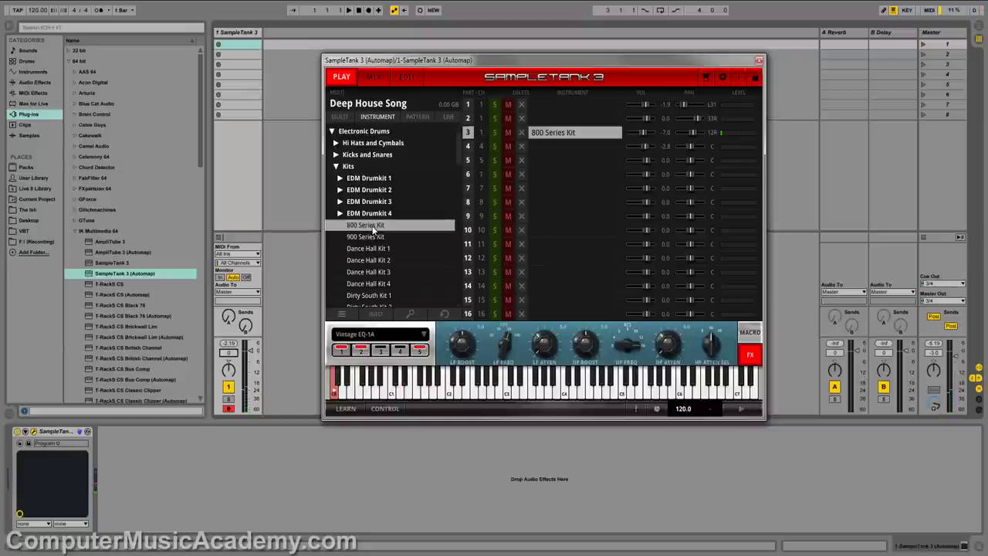
Step: Audition East Coast Kit 1 and Old Skool Kit 1 from the electronic kits in part 3, one after the other
scroll(371, 225, down, 5)
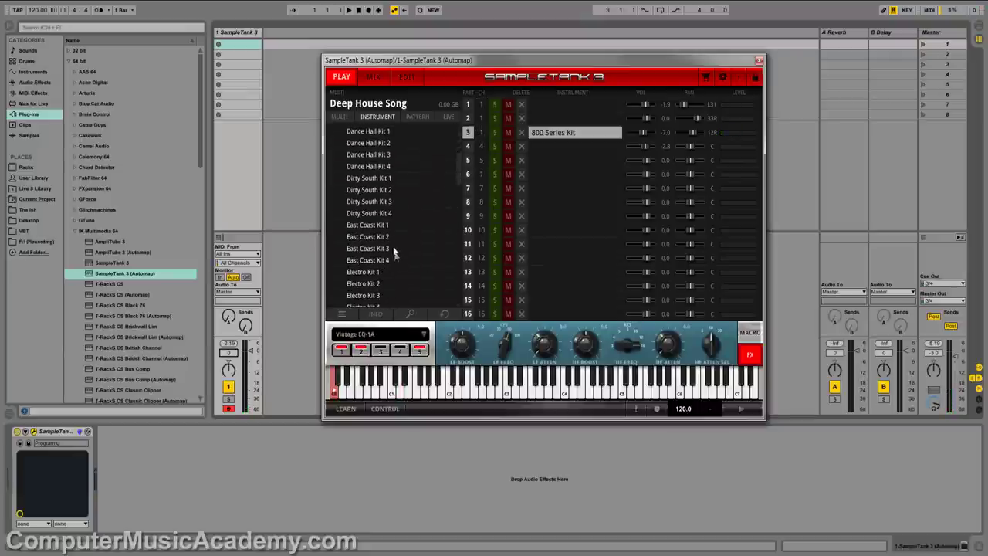
double_click(391, 227)
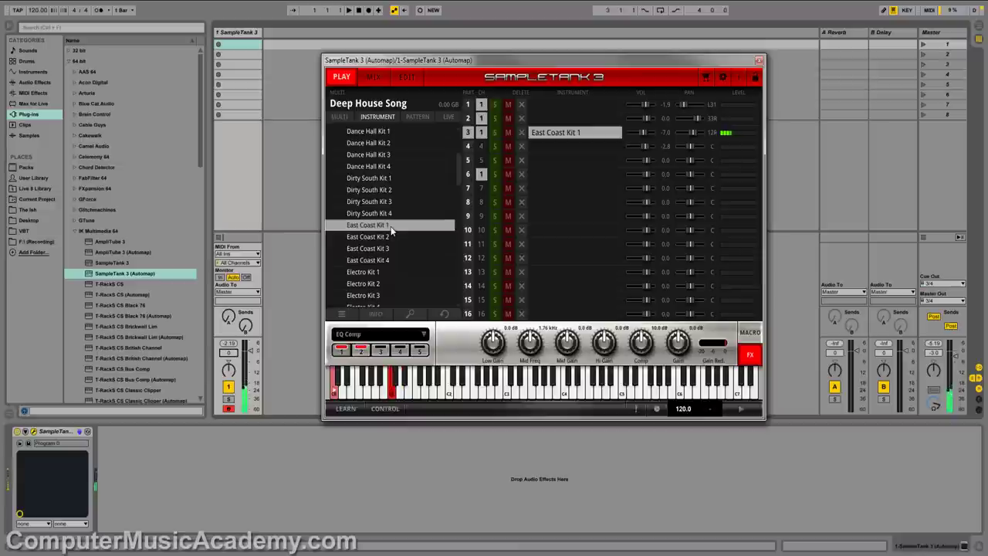
scroll(391, 230, down, 3)
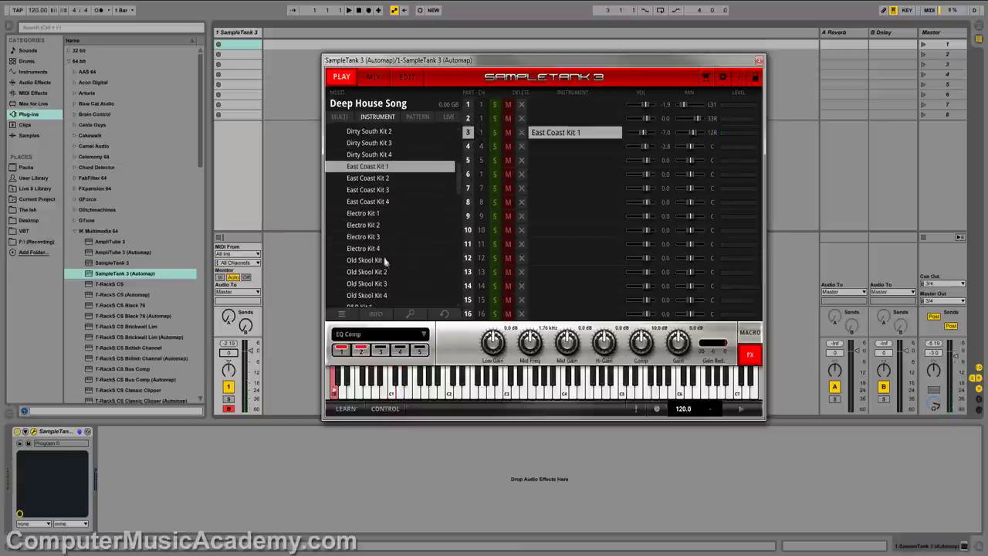
click(386, 261)
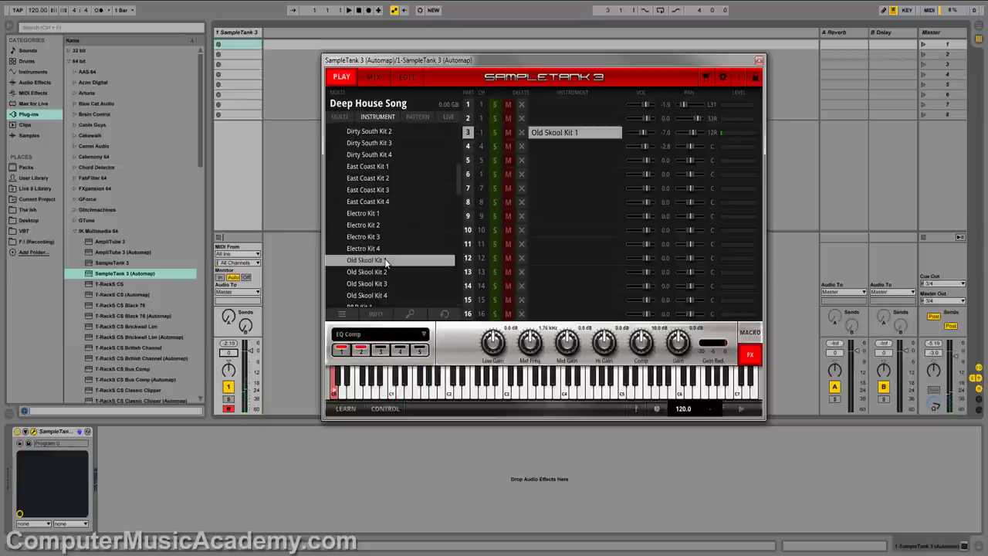
Step: Remove Old Skool Kit 1 from part 3, and collapse the Kits group and the Electronic Drums category
scroll(386, 262, up, 4)
scroll(386, 232, up, 1)
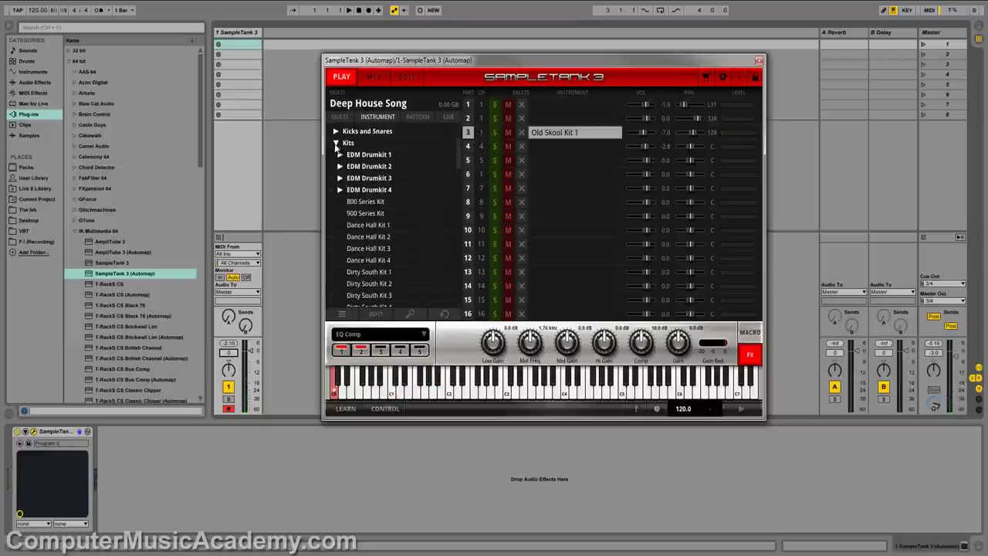
click(336, 144)
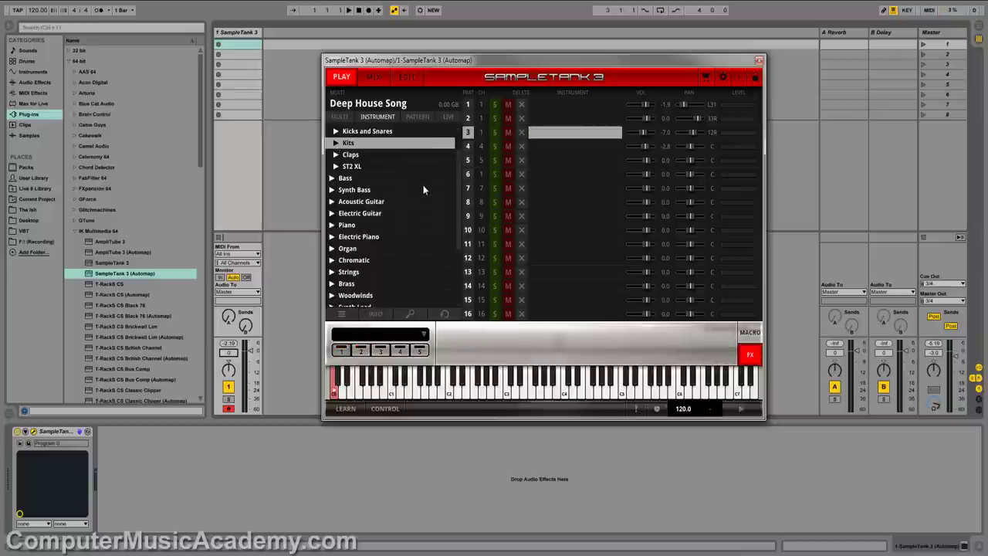
scroll(423, 189, up, 1)
click(332, 143)
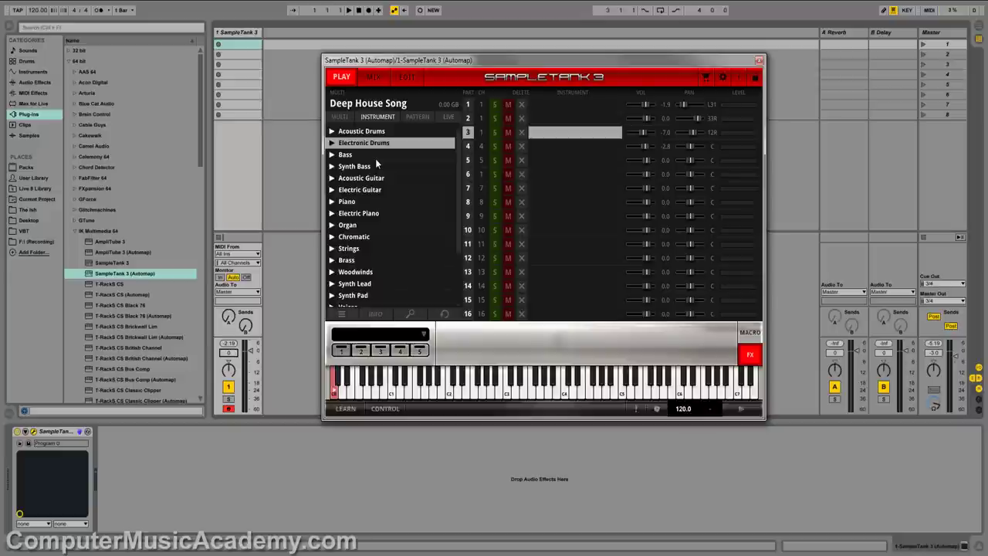
Step: Expand Imported Instruments and go through its Miroslav, SampleMoog, SampleTank 2XL, SampleTron and SonikSynth libraries
scroll(376, 158, down, 5)
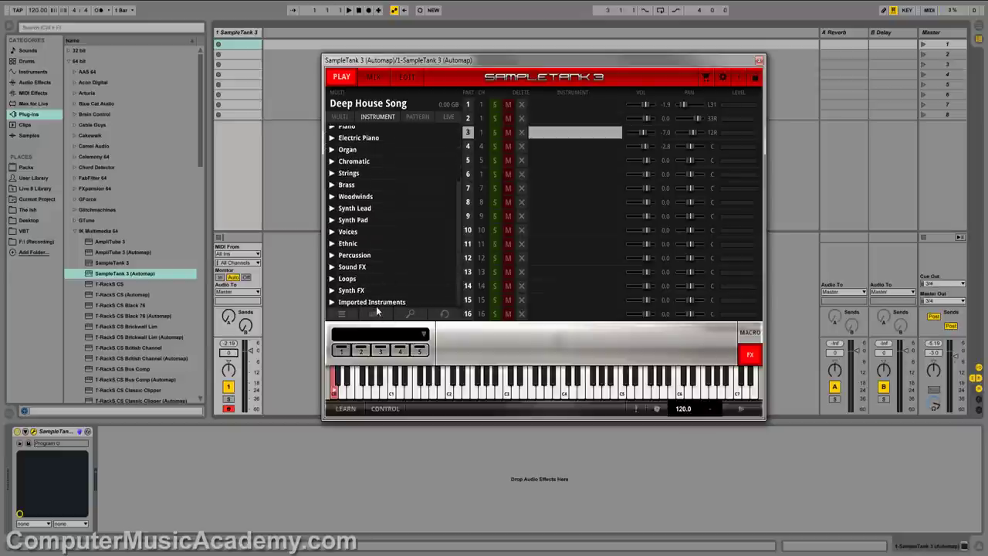
click(333, 302)
scroll(440, 271, down, 5)
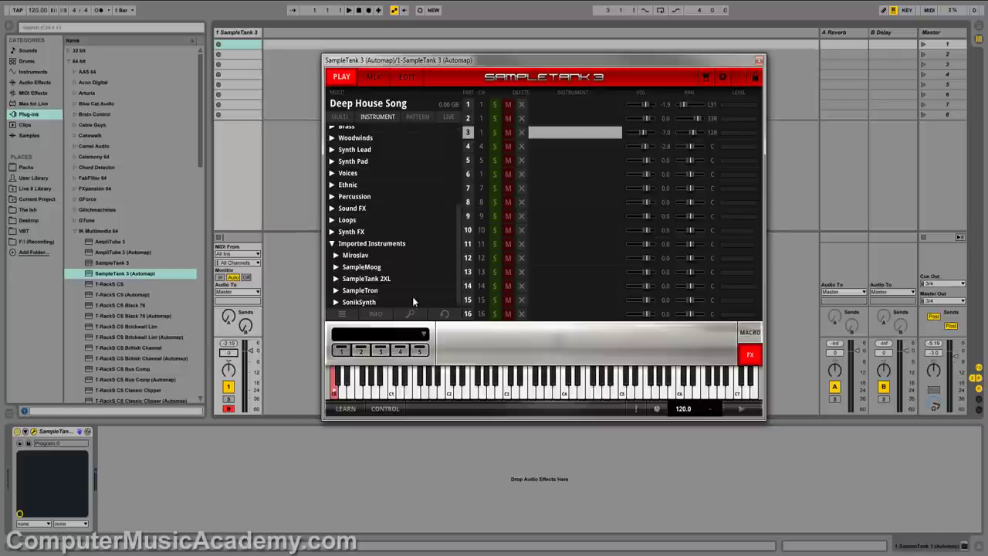
click(407, 255)
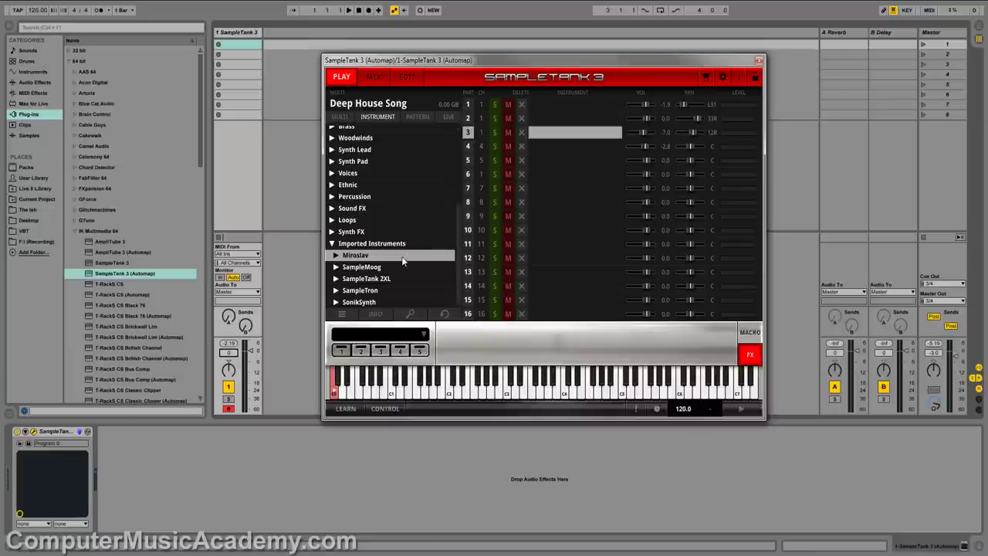
click(399, 265)
click(400, 279)
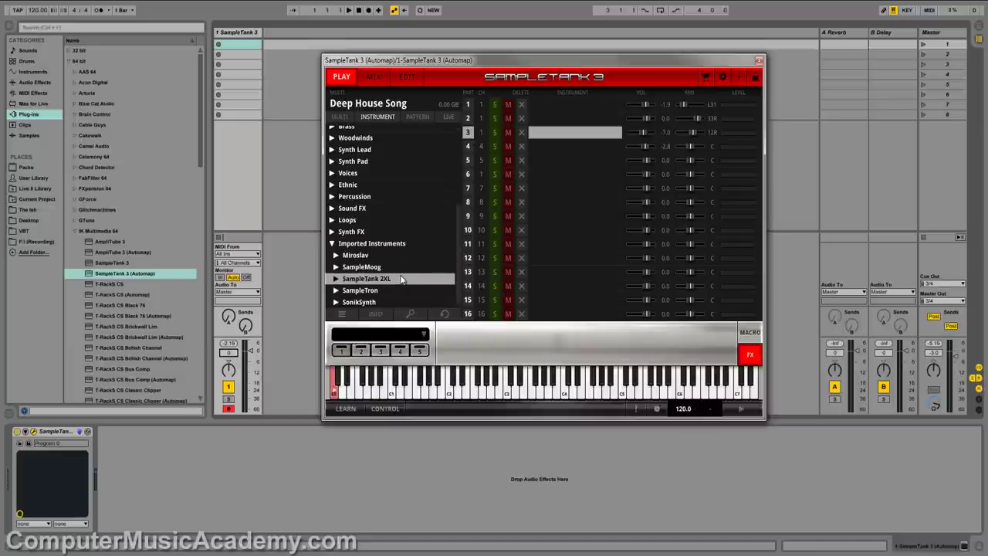
click(398, 291)
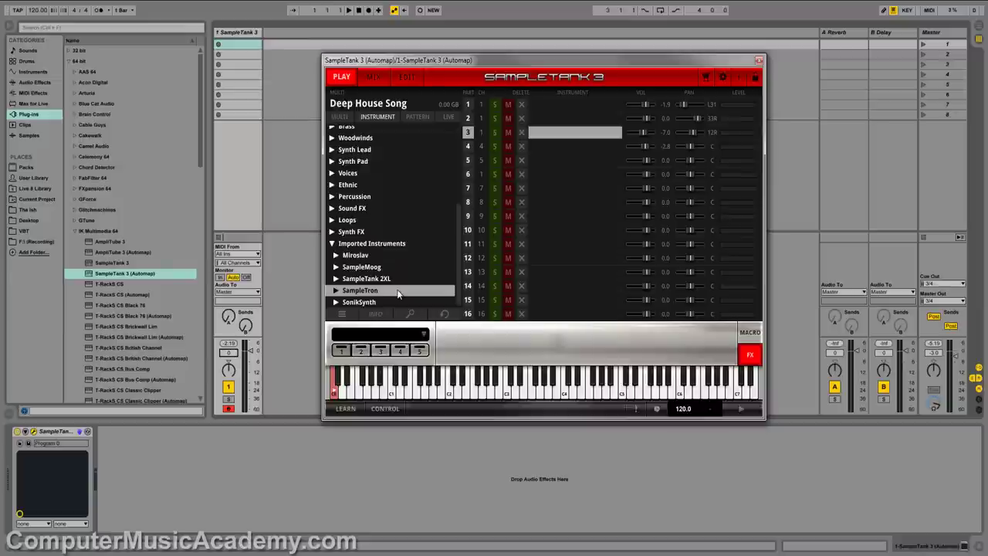
click(392, 302)
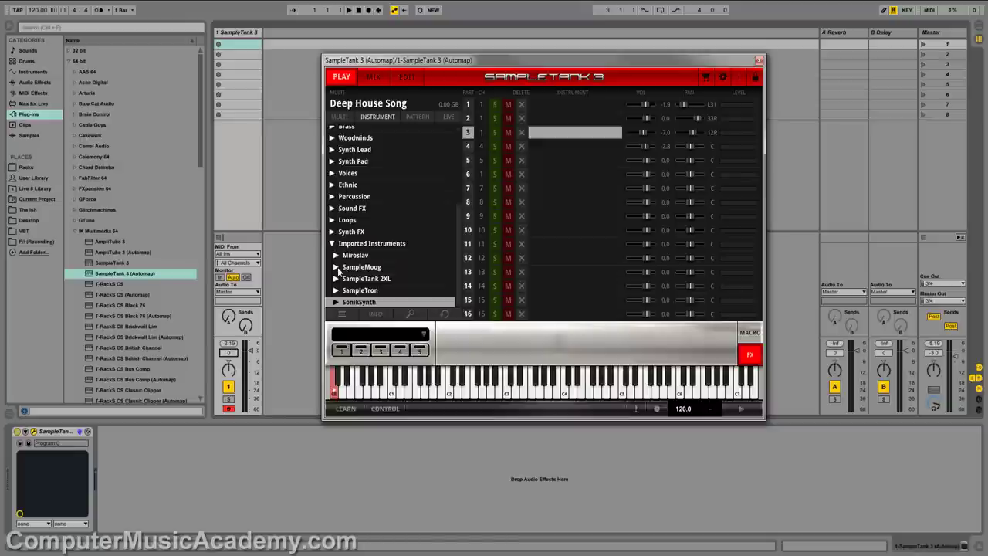
Step: Load Fat Saw from the 2006 Little Phatty group of the imported SampleMoog library into part 3
click(337, 267)
click(390, 278)
scroll(391, 267, down, 3)
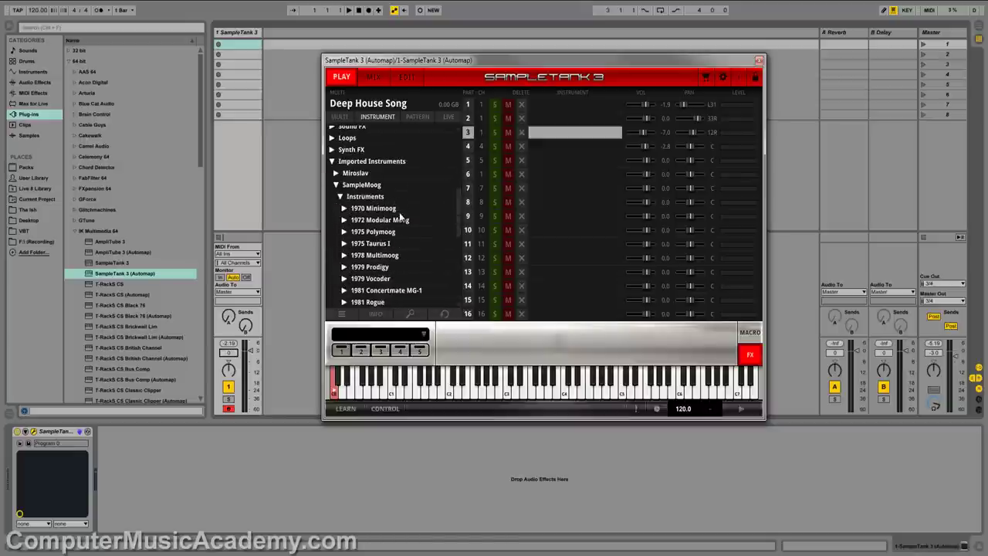
scroll(400, 216, down, 2)
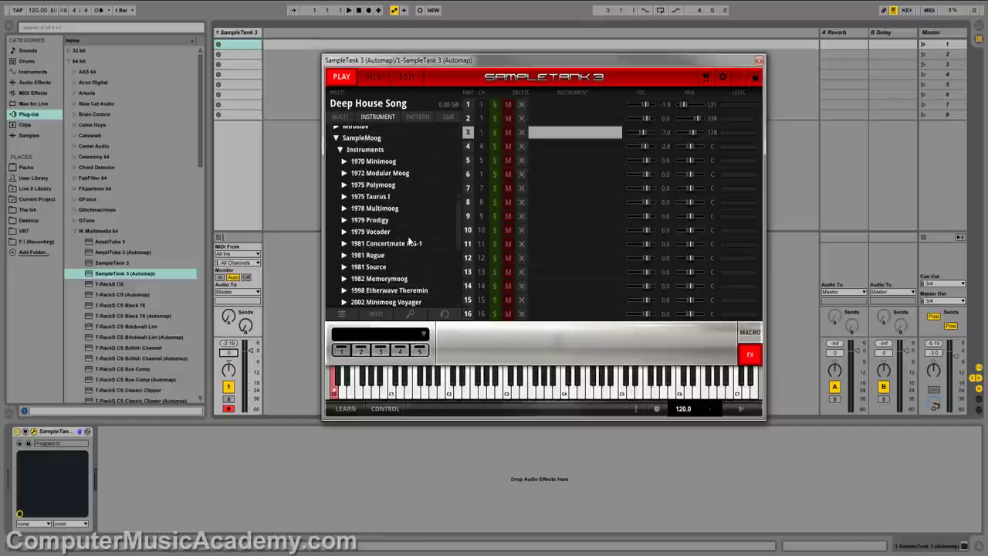
scroll(415, 243, down, 3)
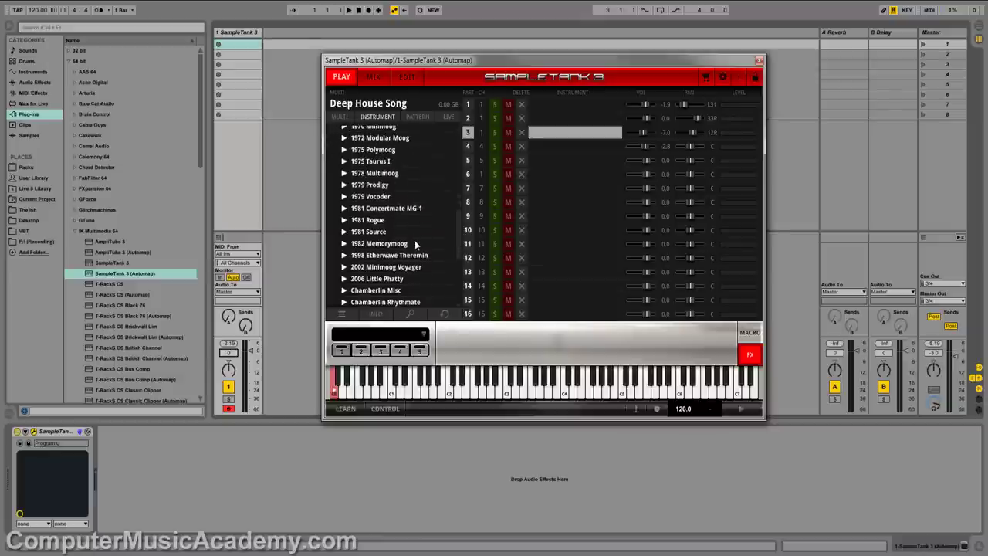
click(344, 279)
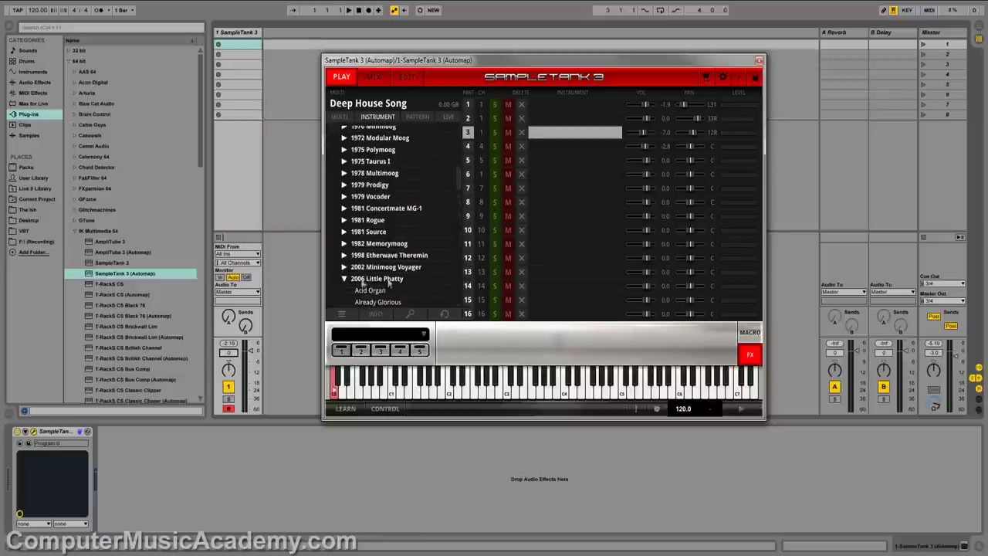
scroll(404, 278, down, 3)
scroll(403, 277, down, 5)
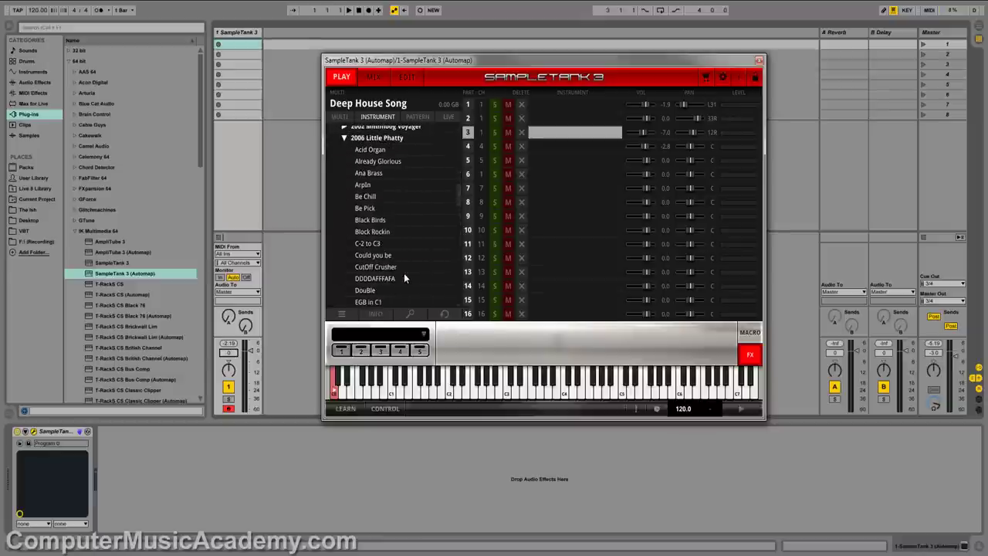
scroll(404, 274, down, 5)
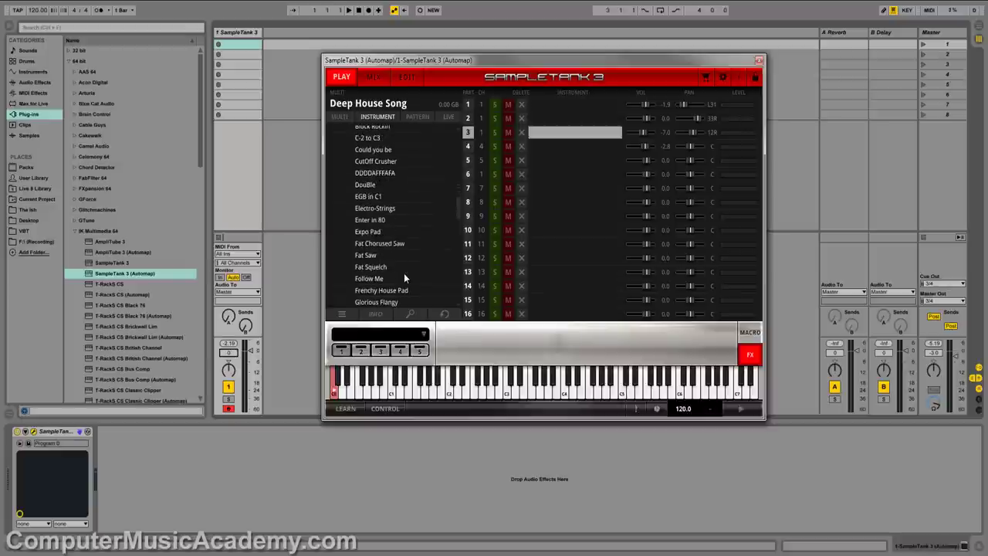
click(374, 256)
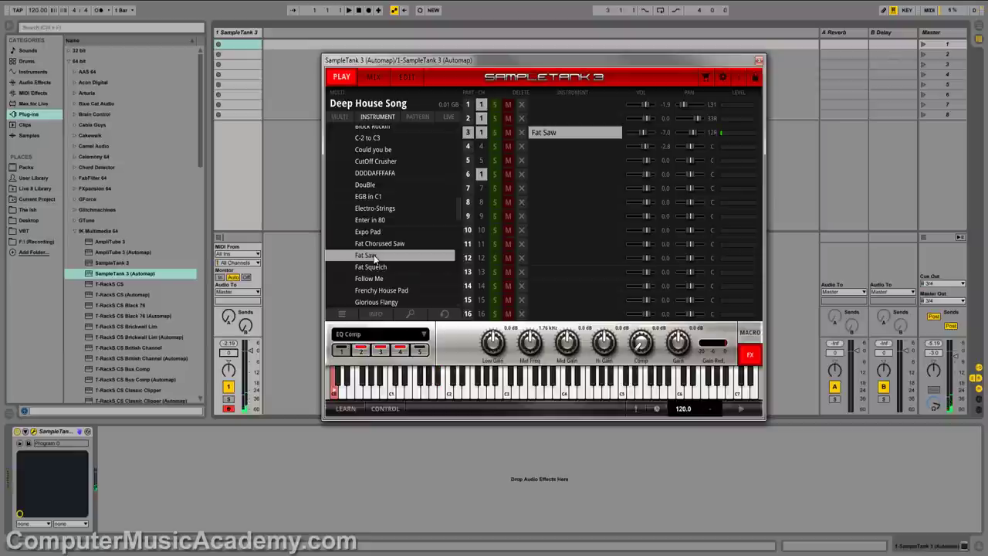
Step: Select the empty part 2, and collapse the 2006 Little Phatty group and the SampleMoog library
click(541, 118)
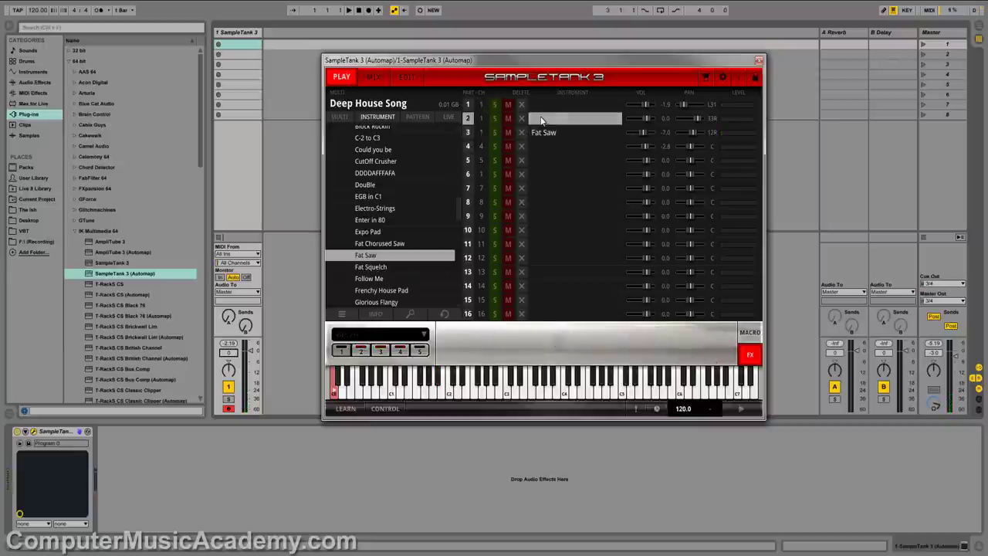
scroll(337, 223, up, 5)
click(345, 208)
scroll(344, 213, up, 5)
click(340, 208)
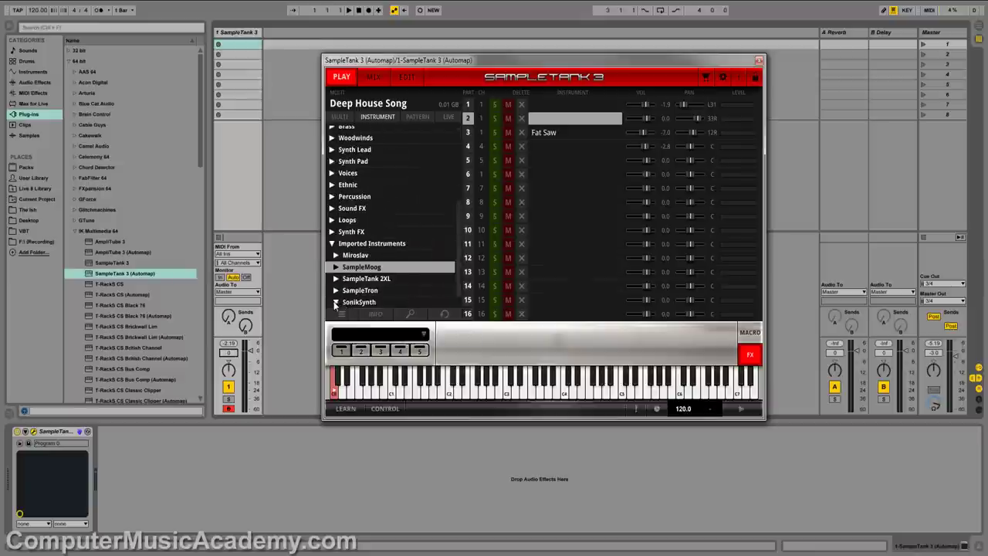
Step: Load 002 Les Paul More Lennon from SonikSynth's C Guitar+Bass, B Electric Guitars group into part 2
click(343, 303)
click(341, 303)
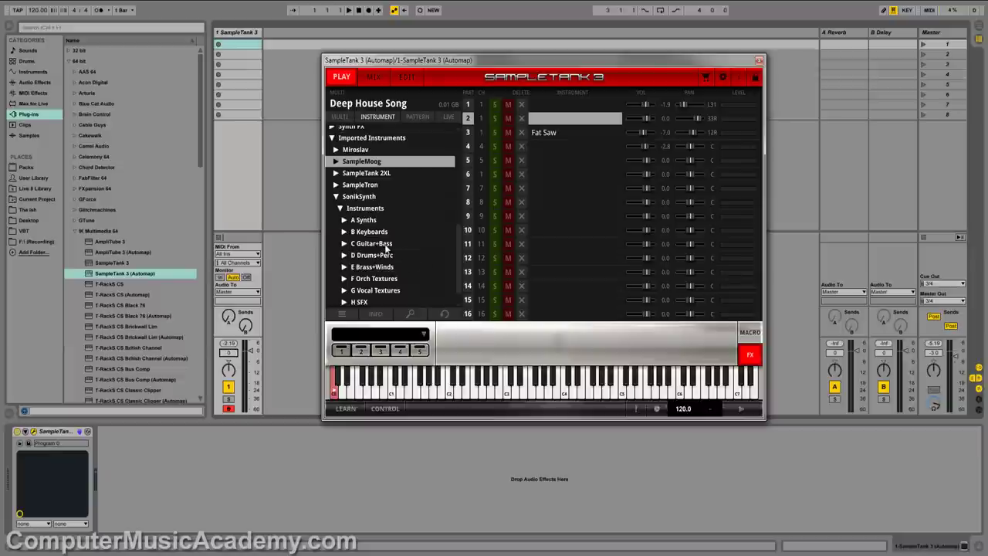
click(345, 245)
click(345, 244)
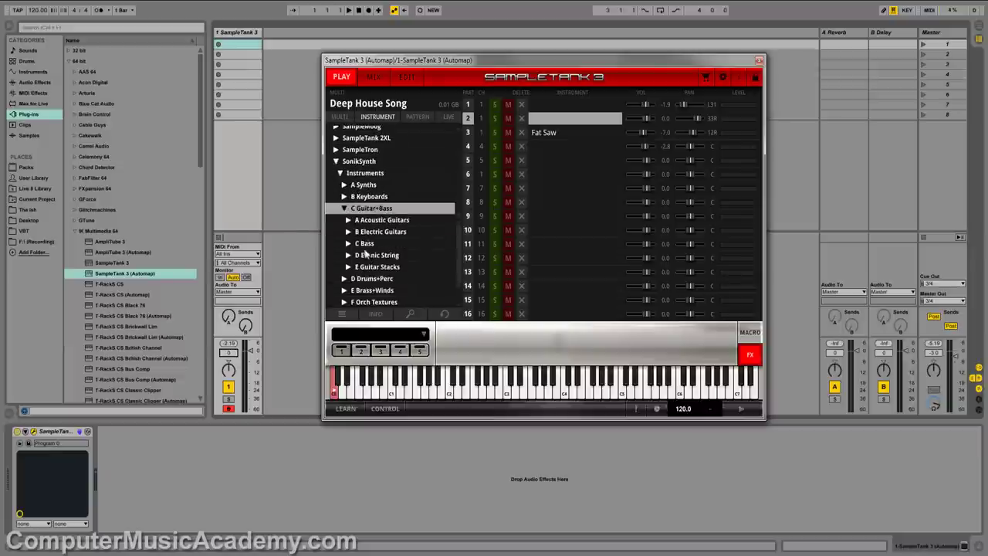
click(348, 232)
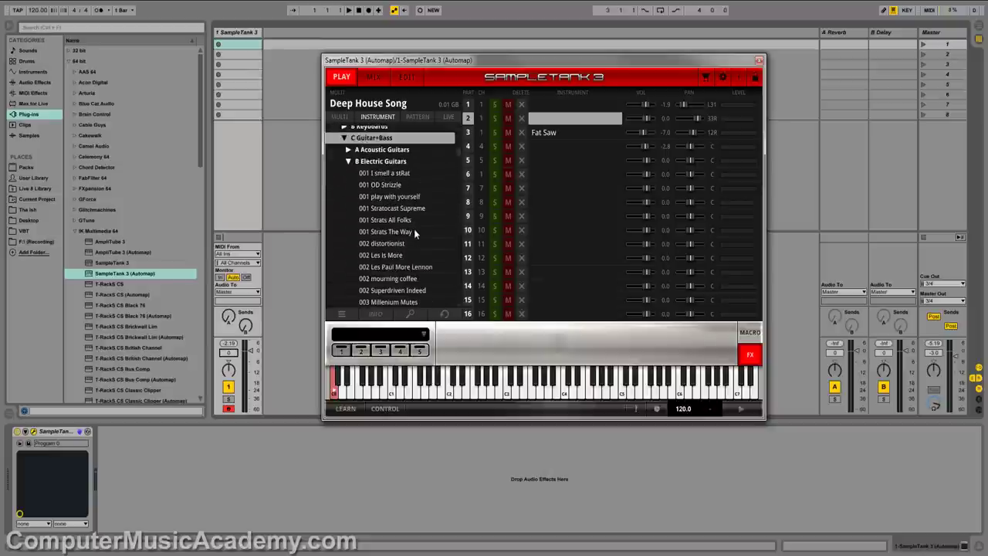
scroll(414, 232, down, 1)
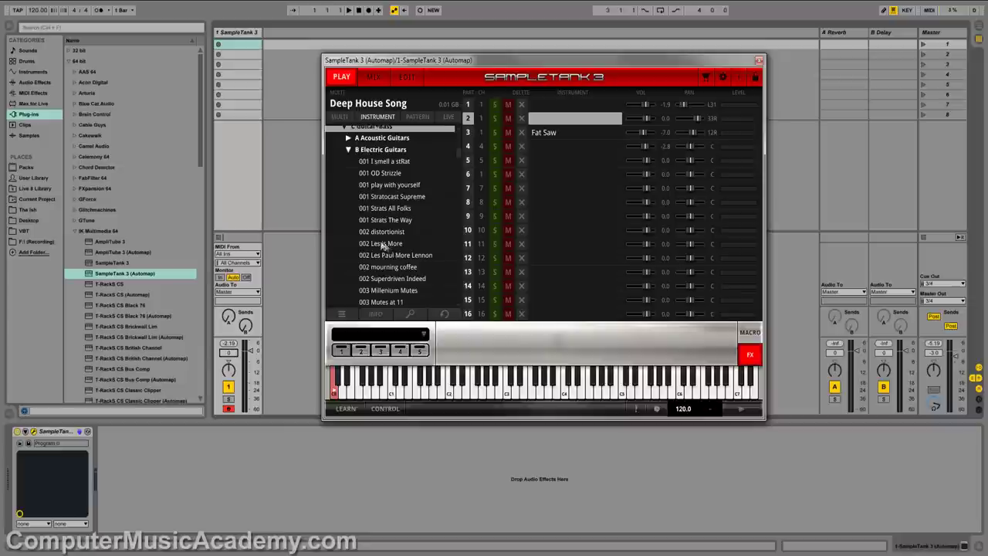
click(401, 256)
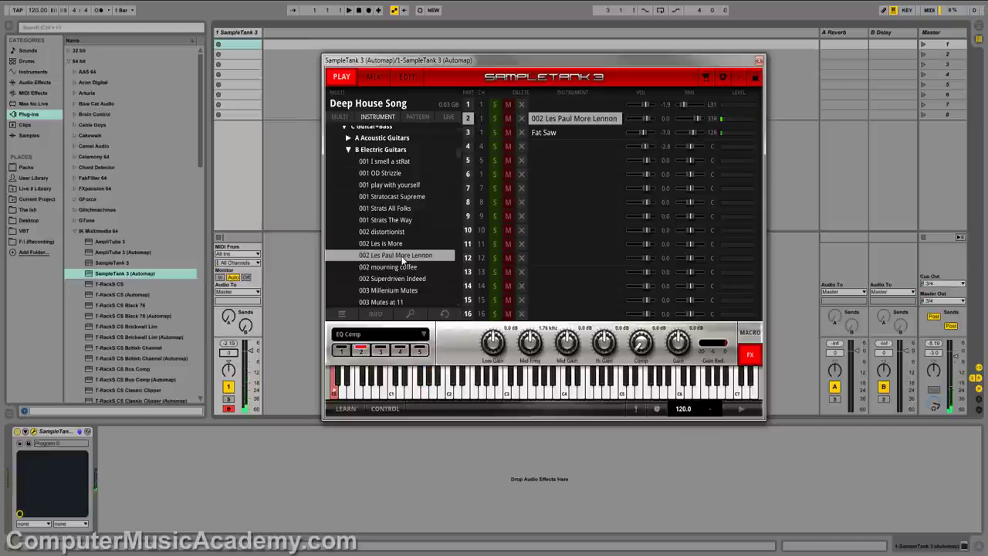
Step: Collapse the B Electric Guitars group and the SonikSynth library in the instrument browser
click(348, 149)
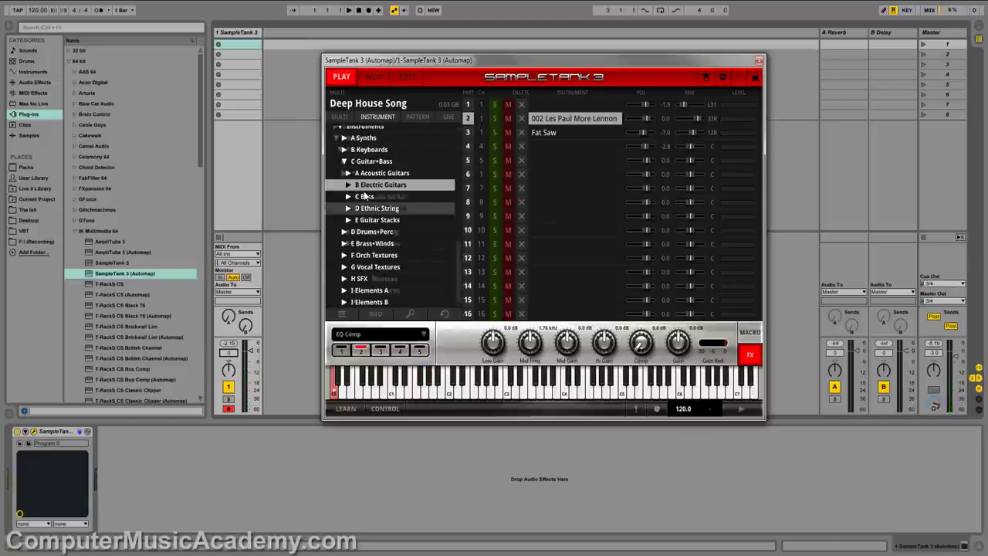
scroll(367, 196, up, 3)
scroll(371, 207, up, 3)
scroll(370, 209, up, 1)
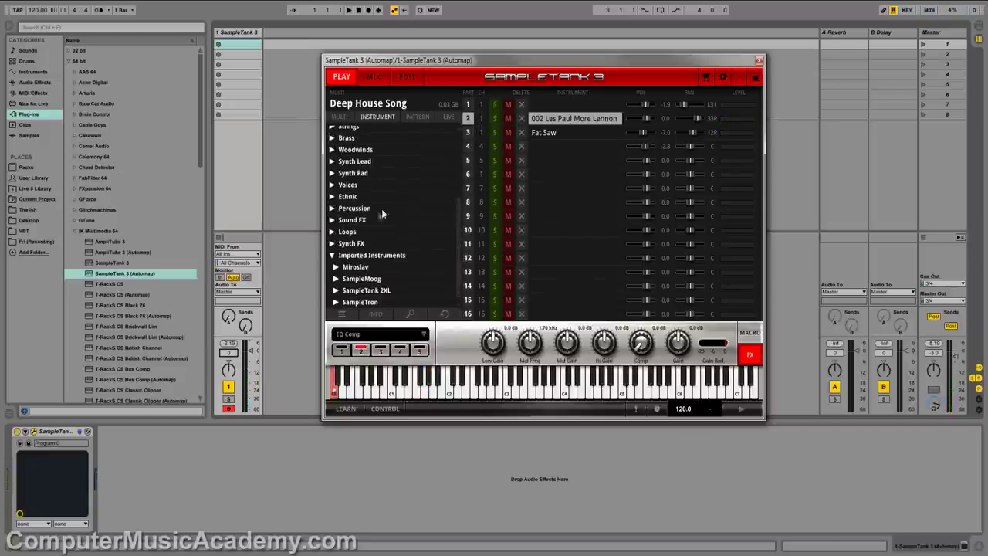
Step: Load Brass Octaves Long from Miroslav's Orchestral Sections, Brass Wind Sections group into part 1
click(337, 267)
scroll(337, 272, down, 2)
click(340, 254)
scroll(392, 212, down, 6)
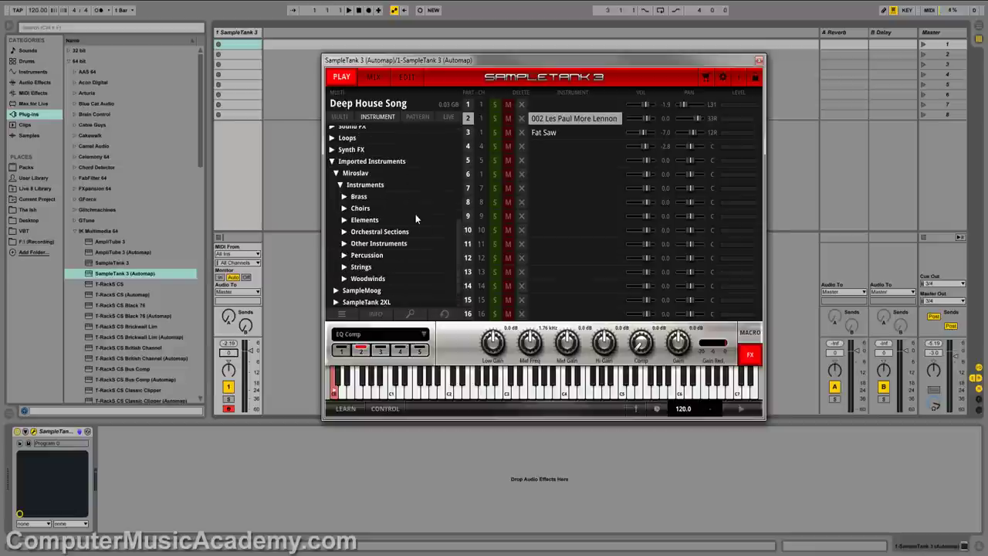
click(344, 232)
scroll(391, 230, down, 1)
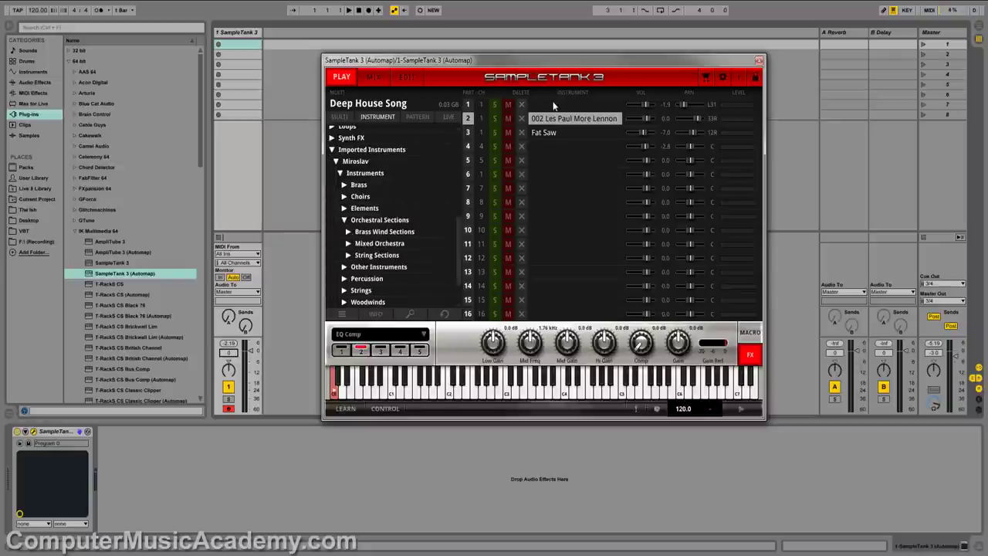
key(Up)
click(349, 231)
scroll(404, 204, down, 3)
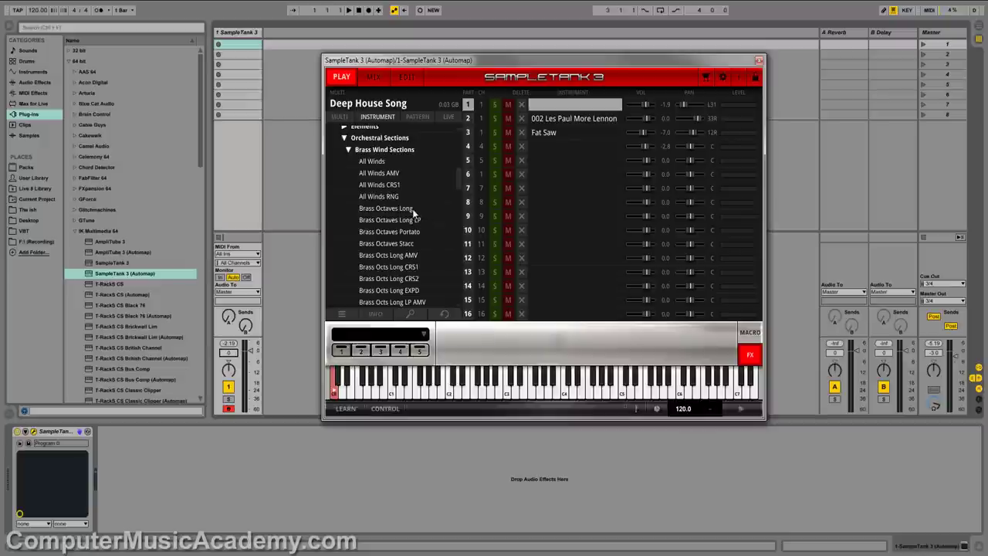
double_click(413, 209)
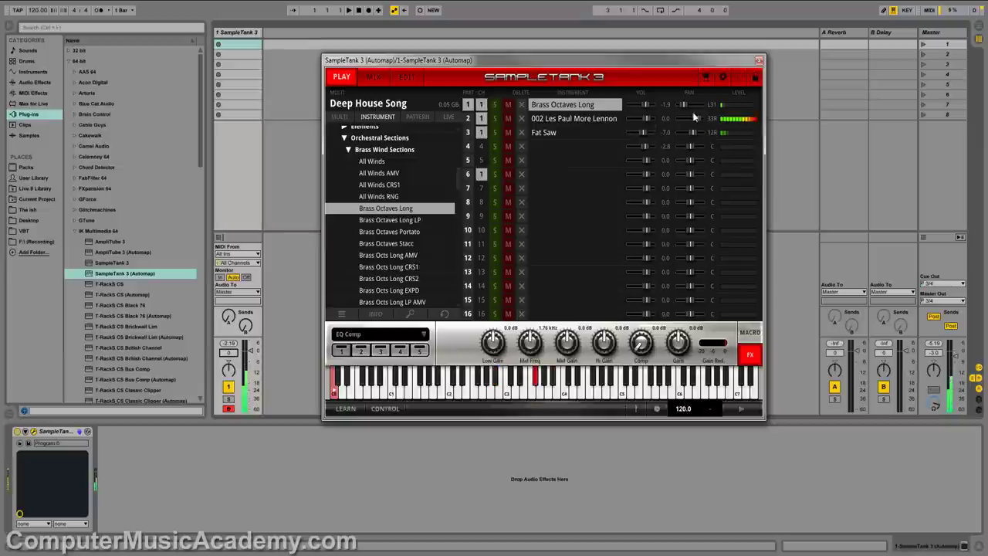
Step: Pan part 1 to 2R, part 2 to L38 and part 3 to 30R
drag(696, 120, 690, 118)
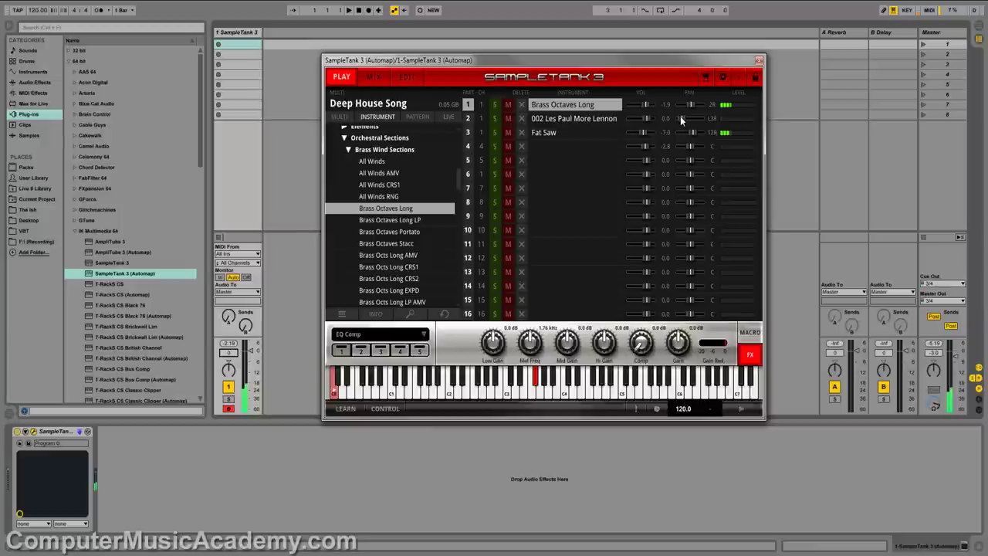
drag(695, 129, 695, 134)
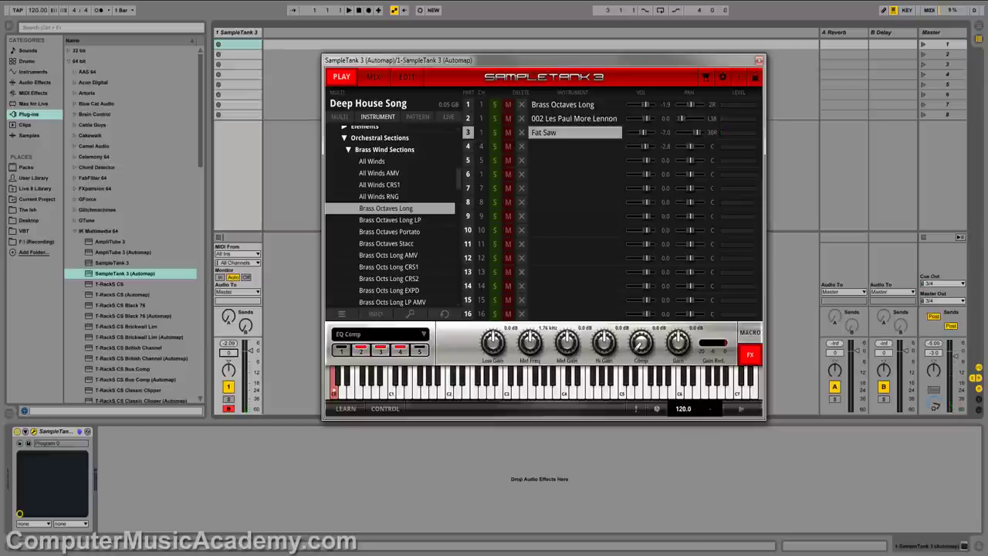
Step: Collapse the Brass Wind Sections group and the Miroslav library in the instrument browser
click(351, 150)
scroll(377, 186, up, 3)
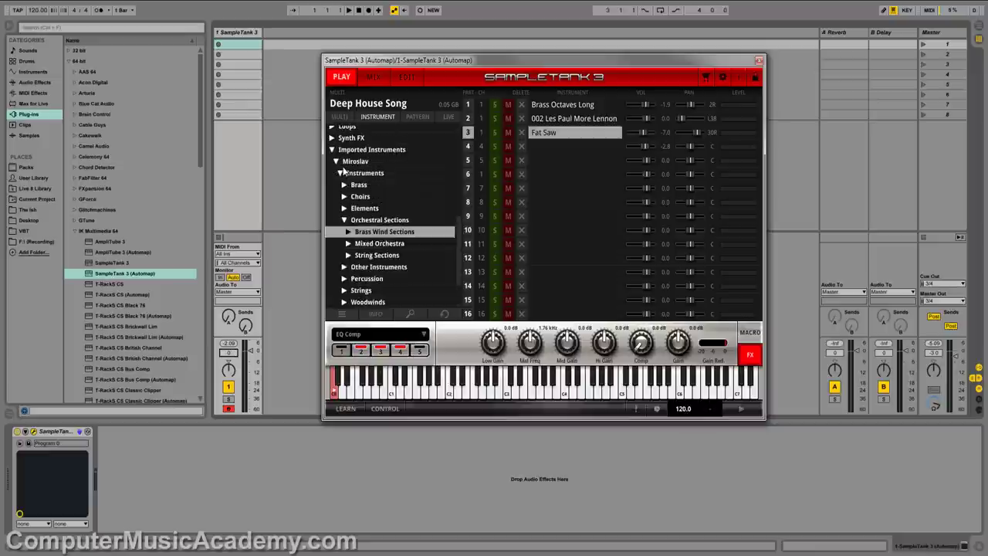
click(338, 162)
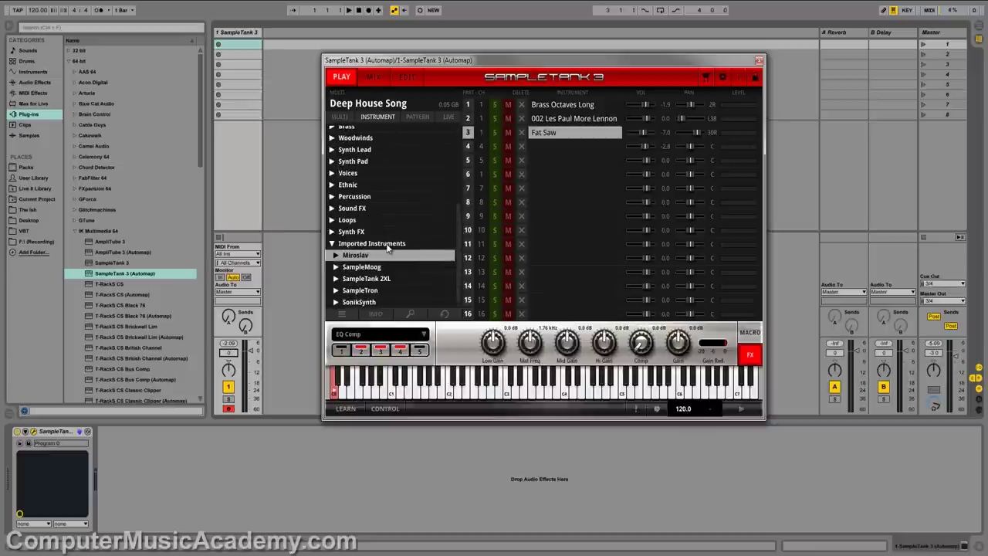
scroll(386, 242, up, 4)
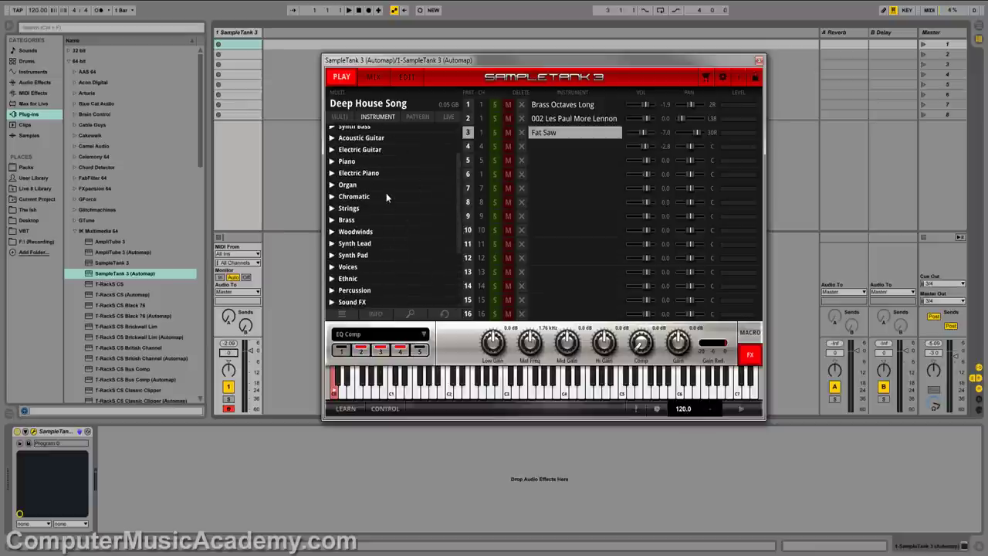
scroll(387, 198, down, 4)
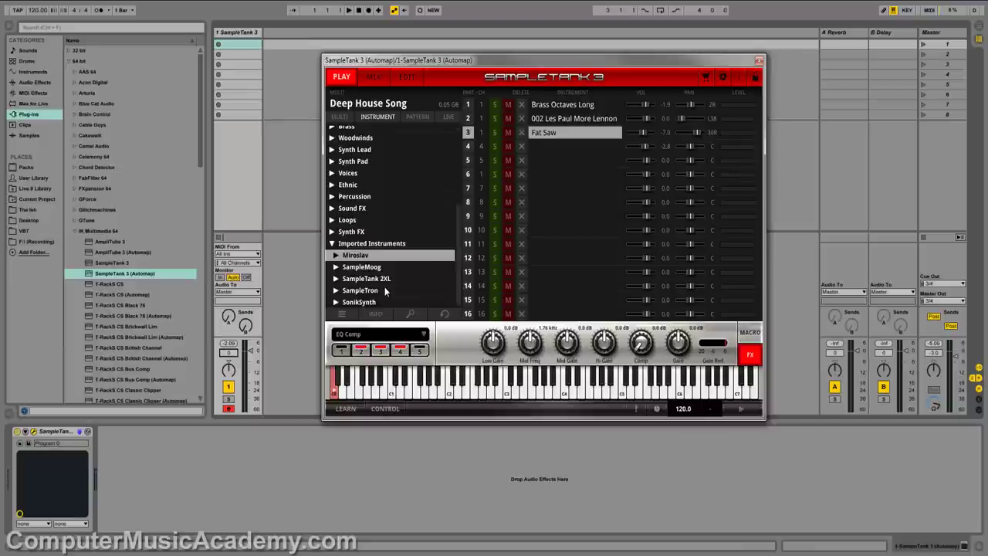
key(space)
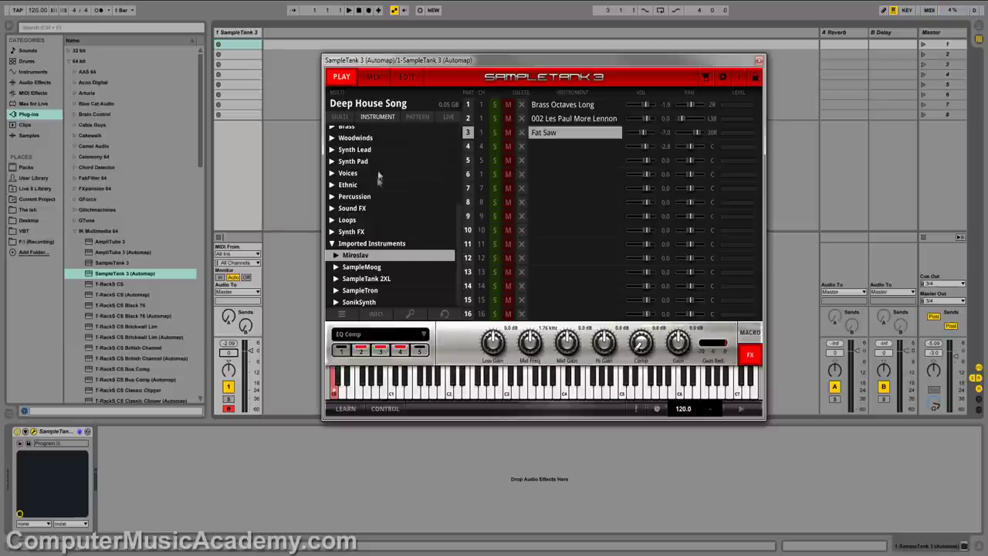
Step: Open the mixer and look through its channel strips, from part 1 to part 16 and the four returns
click(373, 77)
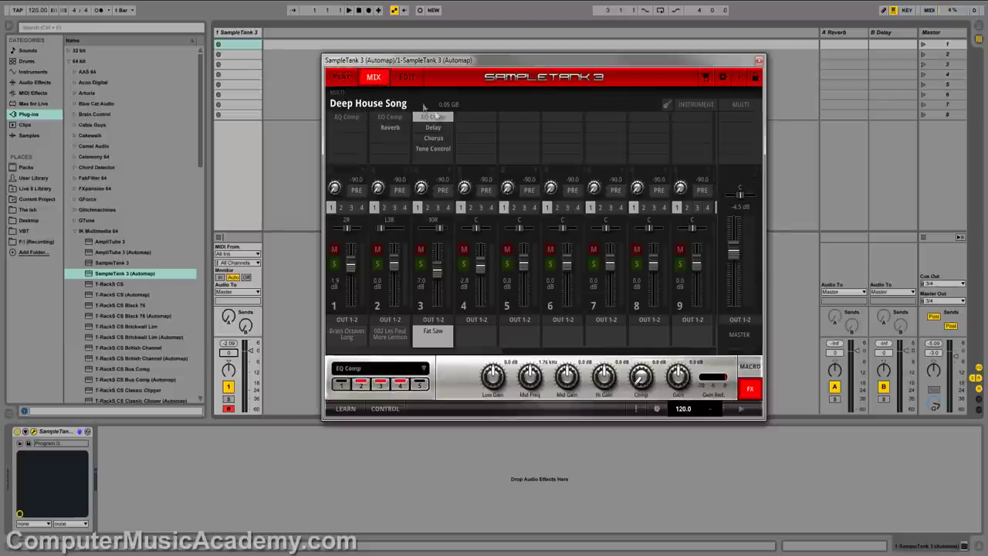
scroll(437, 360, down, 5)
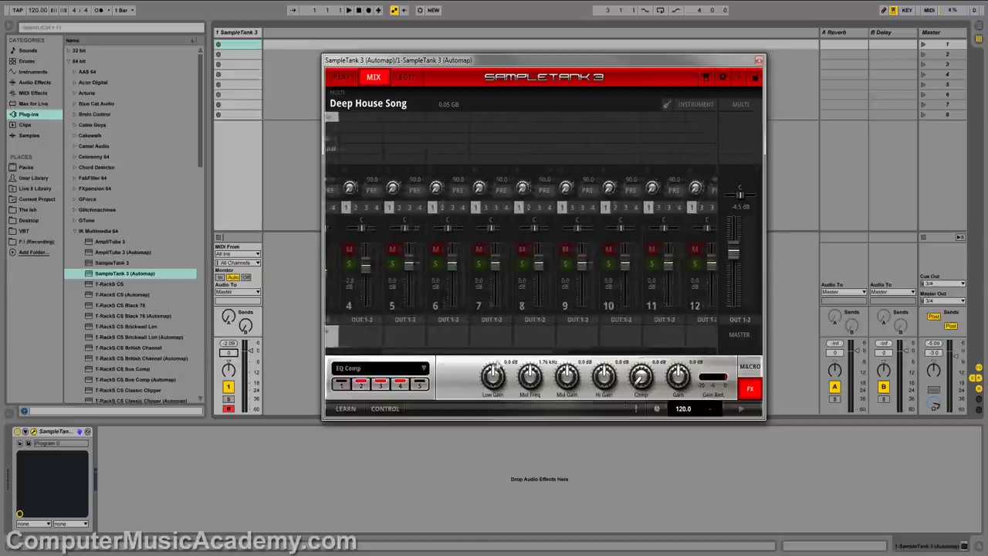
scroll(649, 377, down, 3)
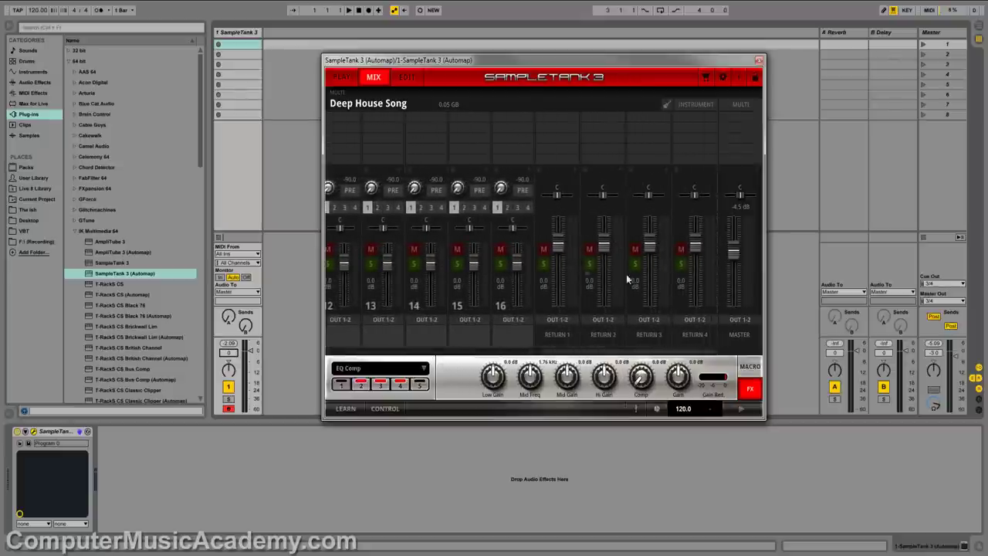
scroll(483, 356, up, 6)
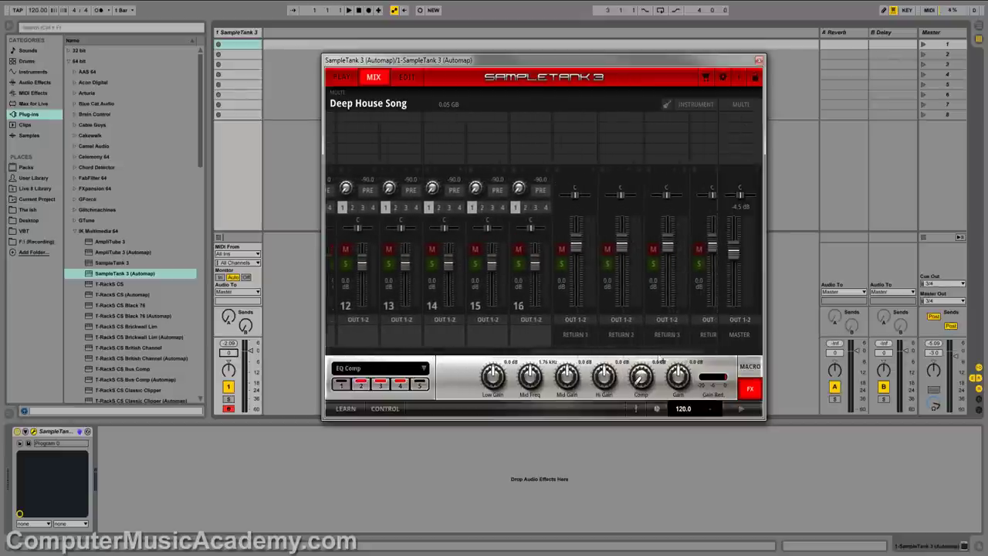
scroll(483, 356, up, 2)
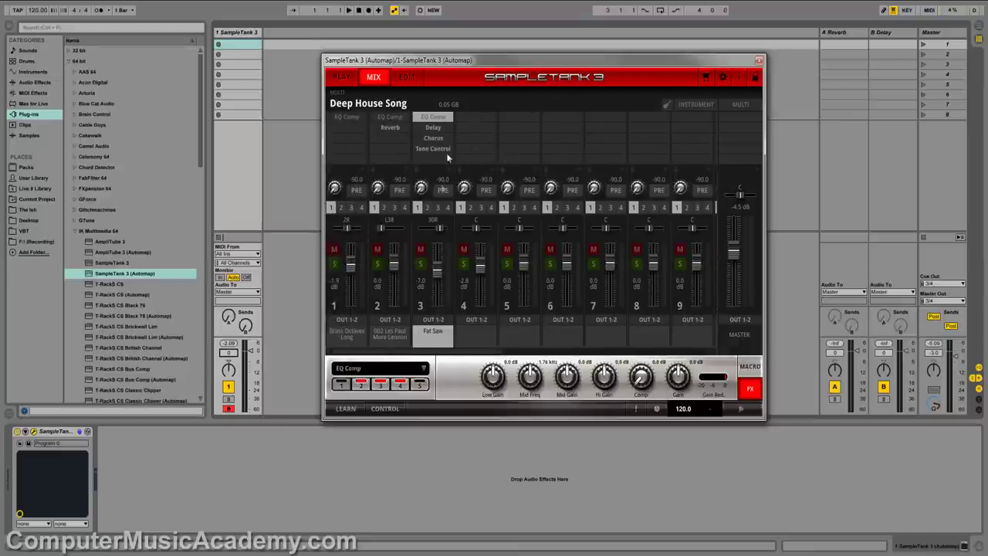
Step: Compare the Play page's part list with the mixer, and view send 2 and then send 1 on the Fat Saw channel
click(342, 78)
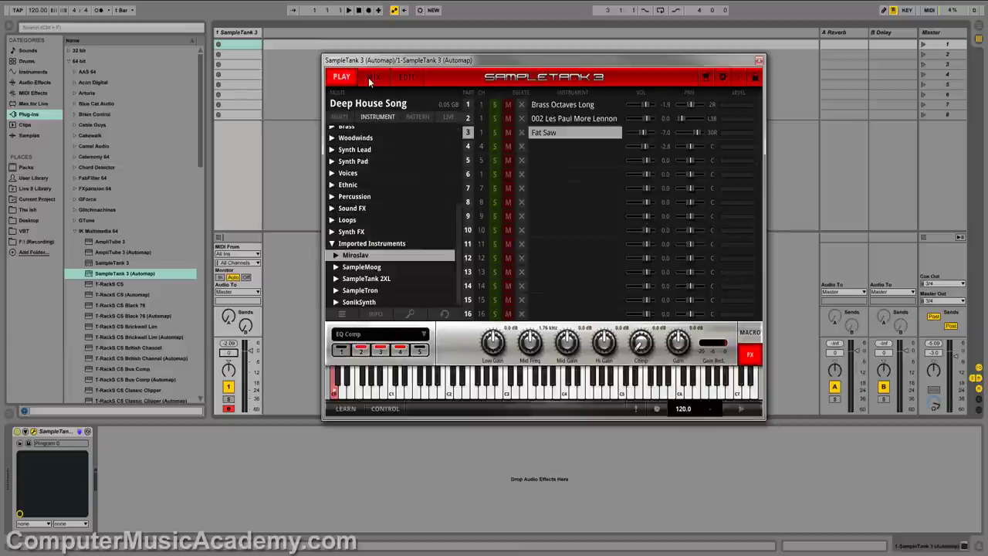
click(370, 78)
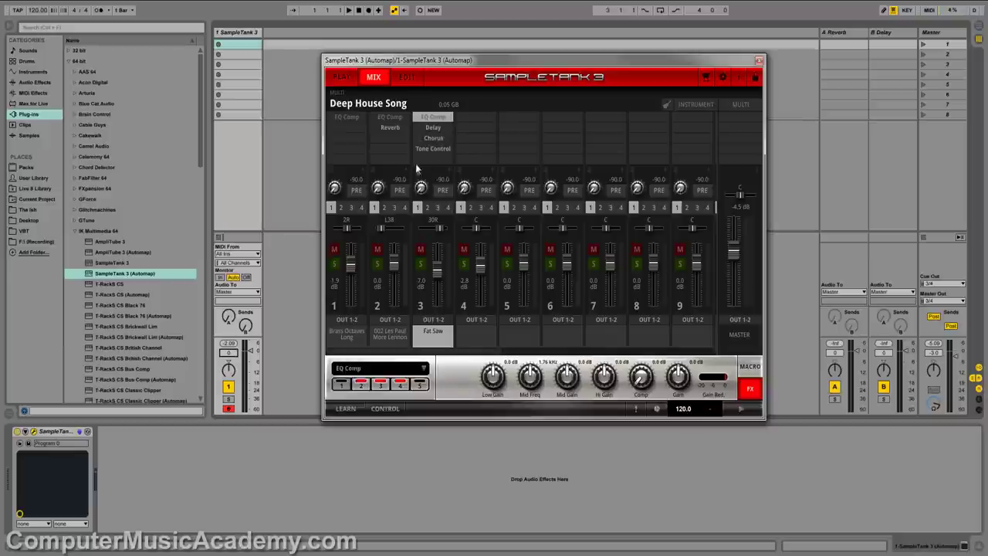
click(429, 208)
click(417, 207)
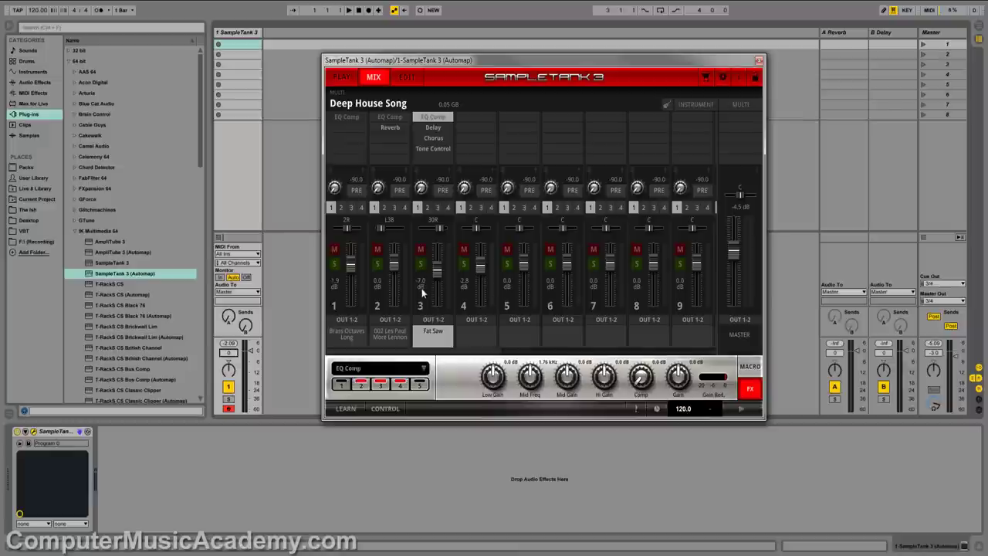
Step: View the output routing choices for the Fat Saw channel and keep that channel selected
click(436, 320)
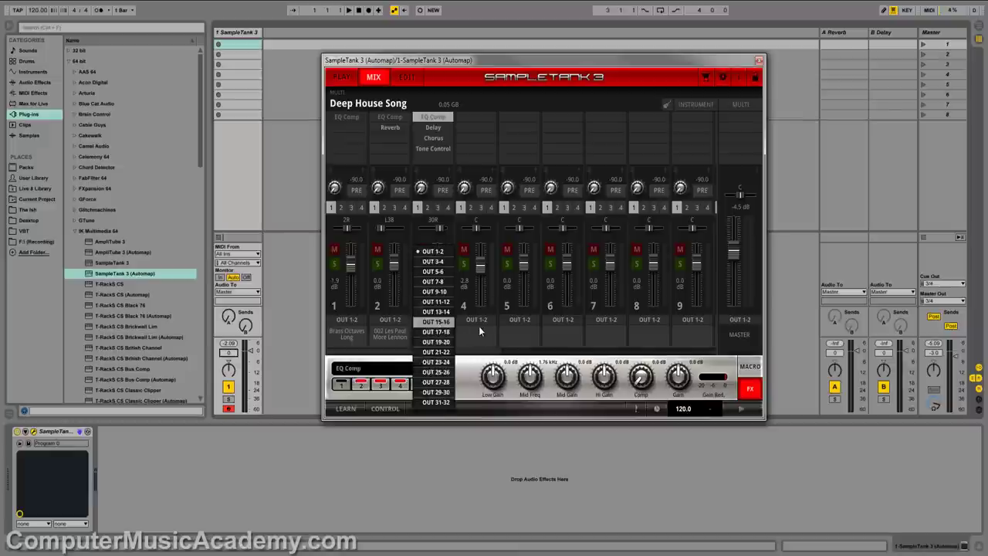
click(472, 330)
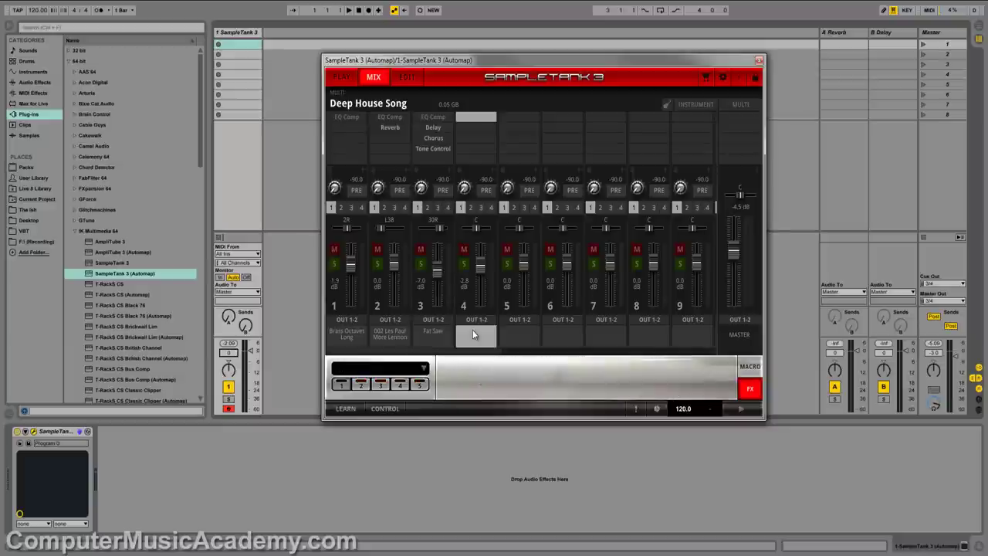
click(425, 319)
click(434, 329)
click(433, 331)
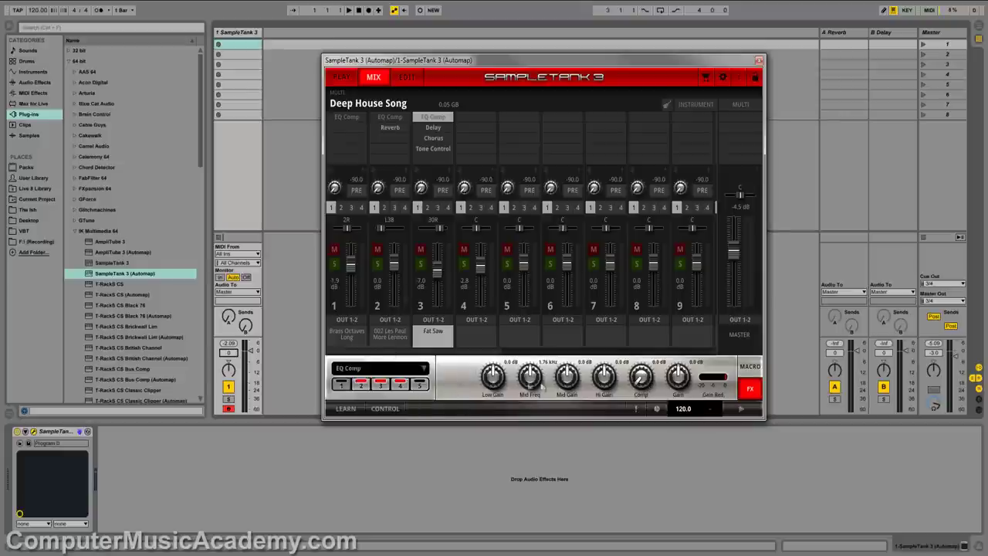
Step: Step through effect slots 2 to 5 of the Fat Saw channel to view each slot's controls
click(361, 384)
click(380, 384)
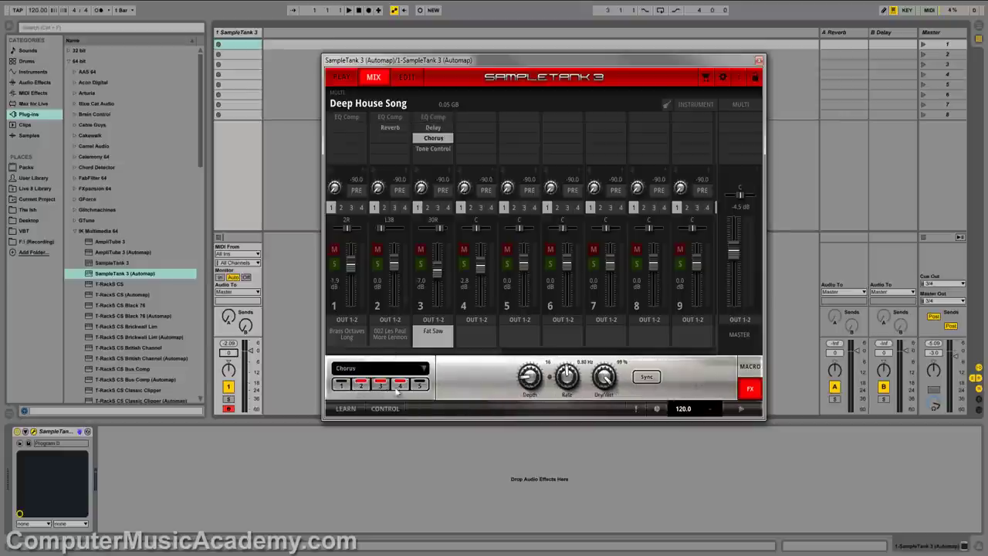
click(400, 384)
click(419, 383)
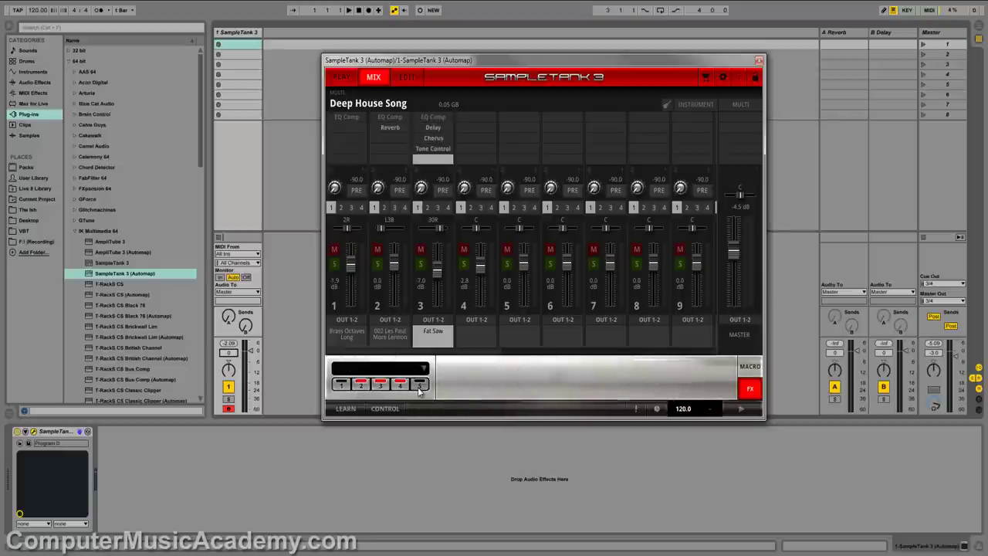
Step: View the effect categories available for Fat Saw's empty fifth slot, from both the effects section and the channel strip, without choosing one
click(417, 370)
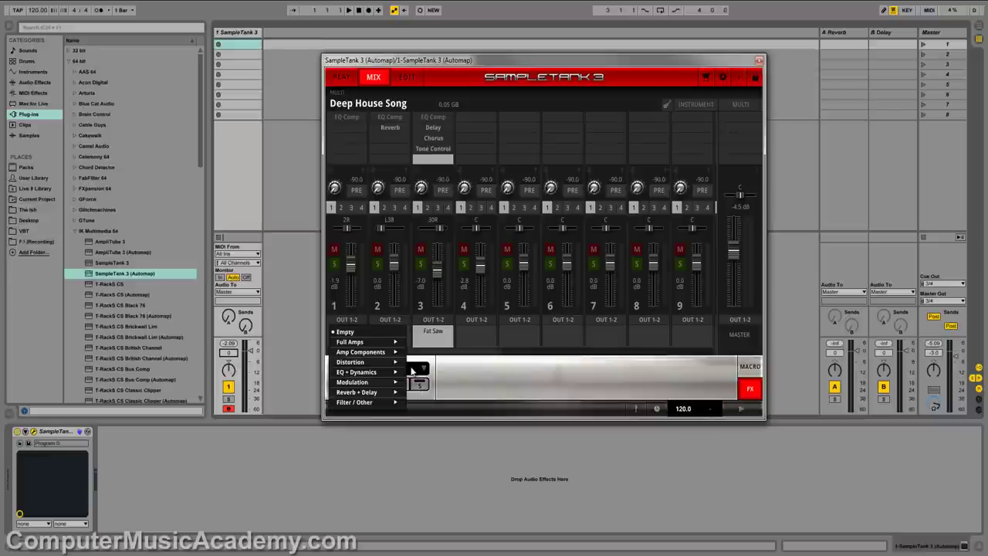
click(473, 378)
click(439, 161)
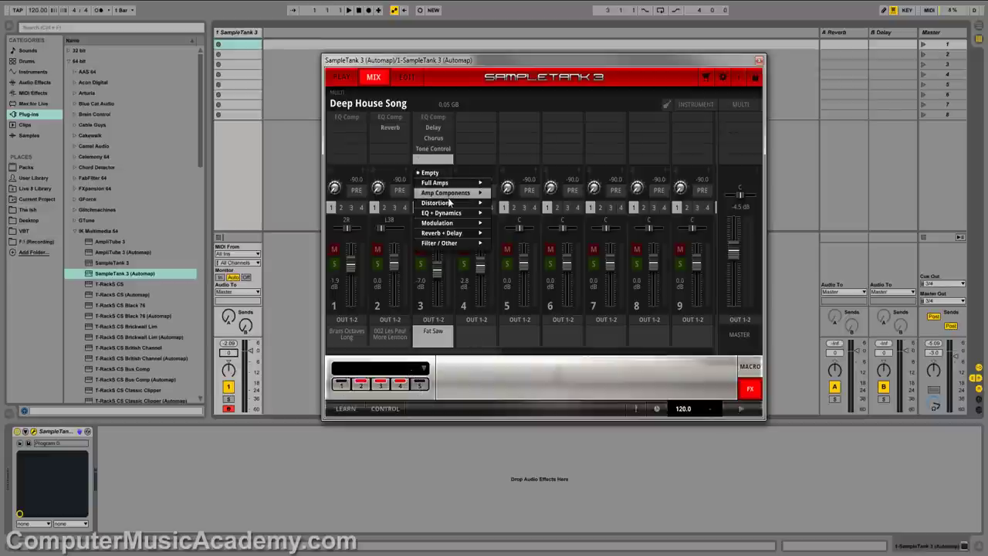
click(439, 161)
click(439, 162)
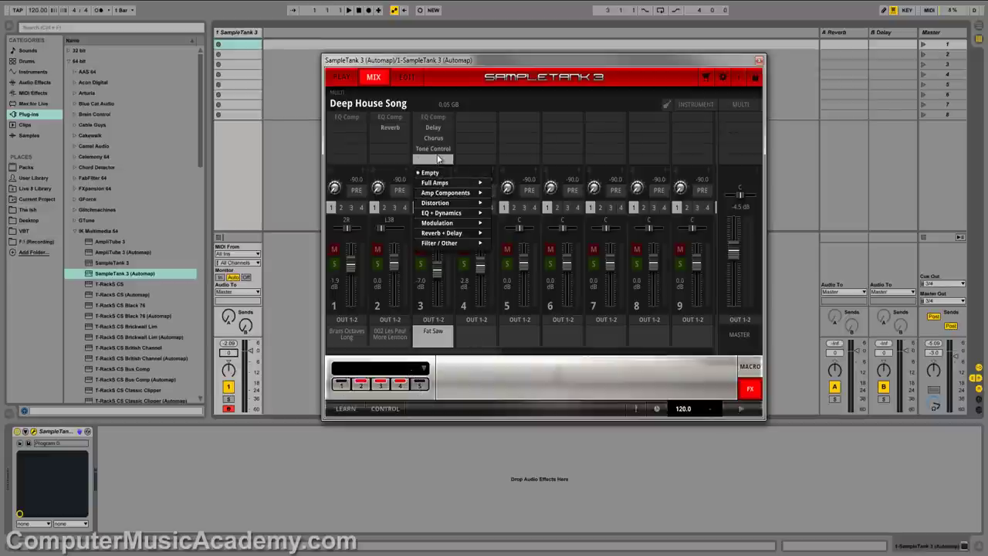
click(505, 104)
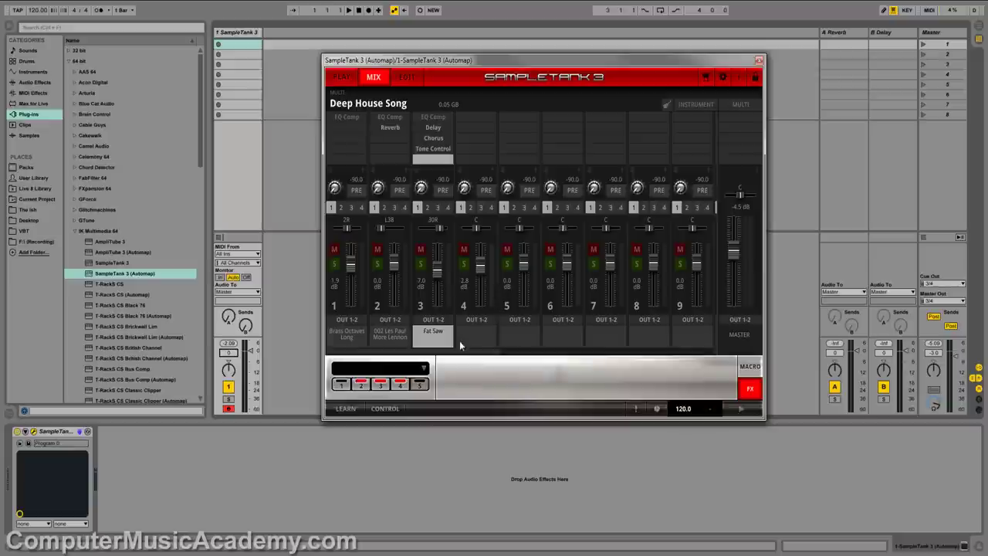
Step: Open the Edit page and compare the sound parameters of parts 1 through 5
drag(457, 354, 376, 337)
click(402, 77)
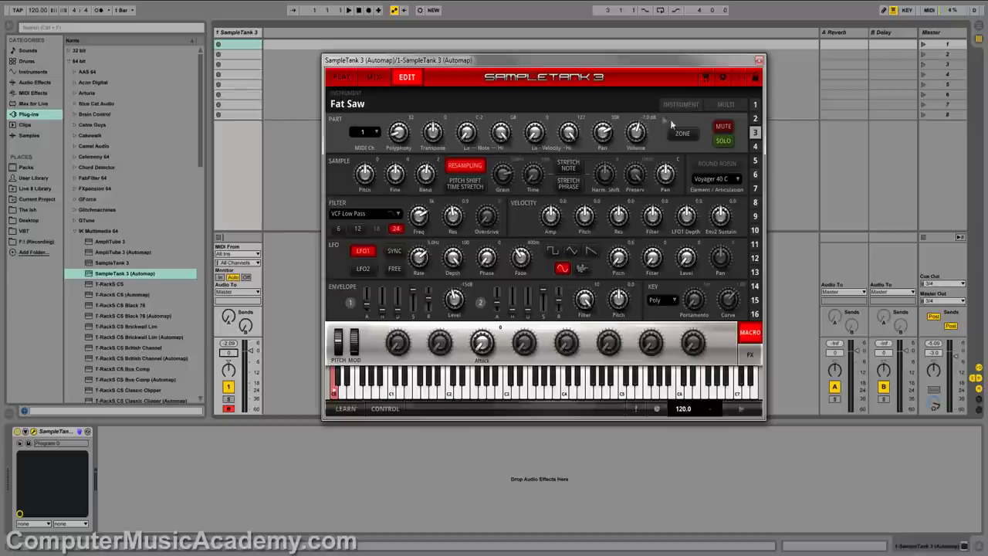
click(755, 119)
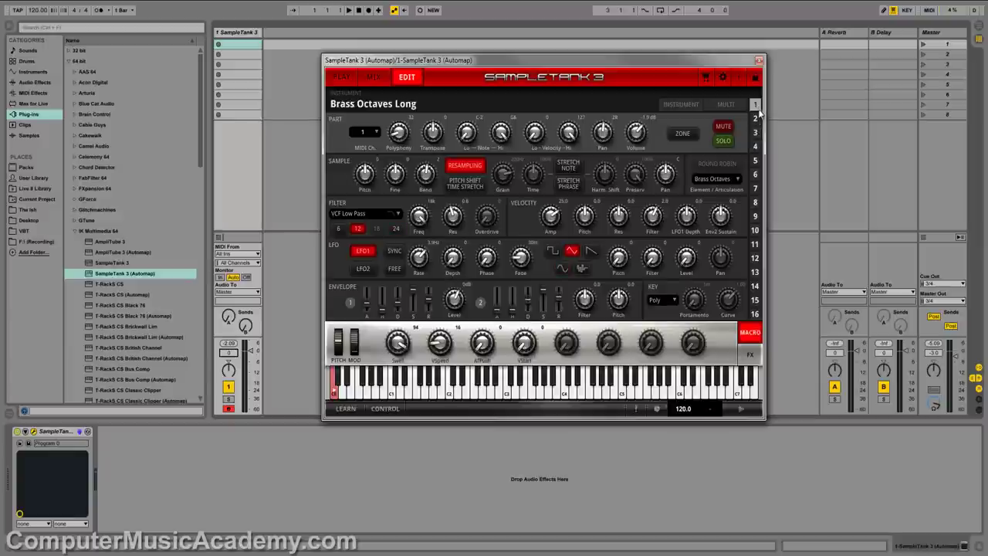
click(755, 133)
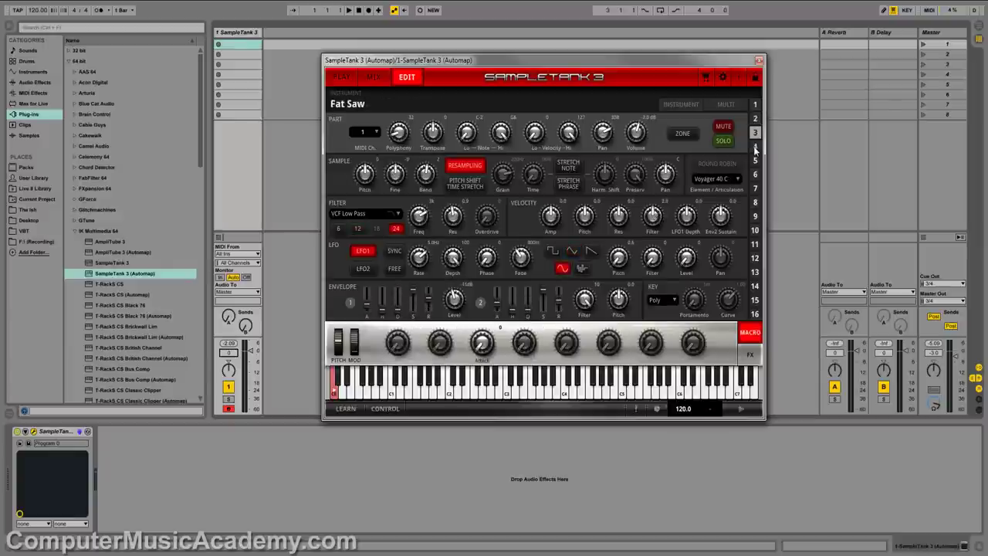
click(755, 147)
click(754, 162)
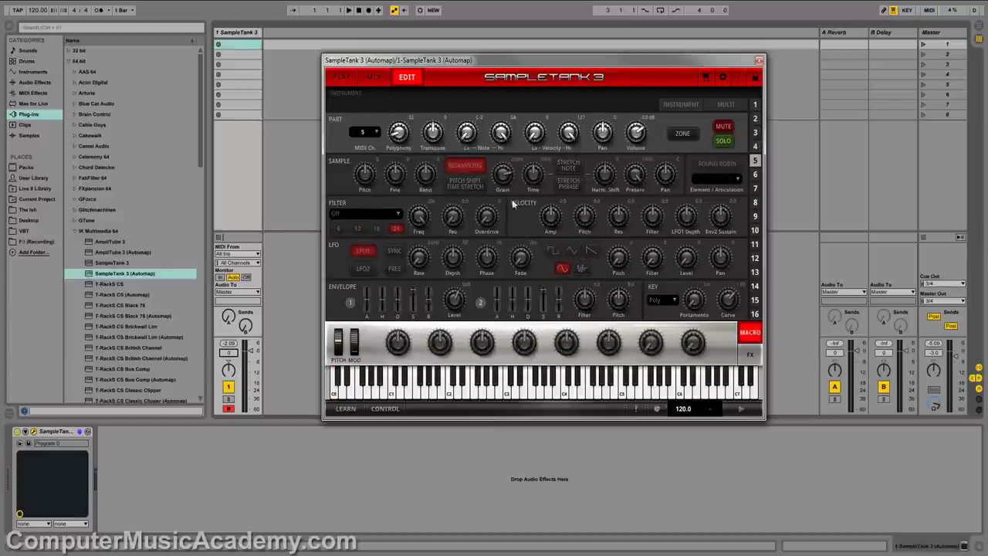
Step: Bring the Fat Saw part back up for editing and view its effects, ending on its macro controls
click(756, 106)
click(756, 134)
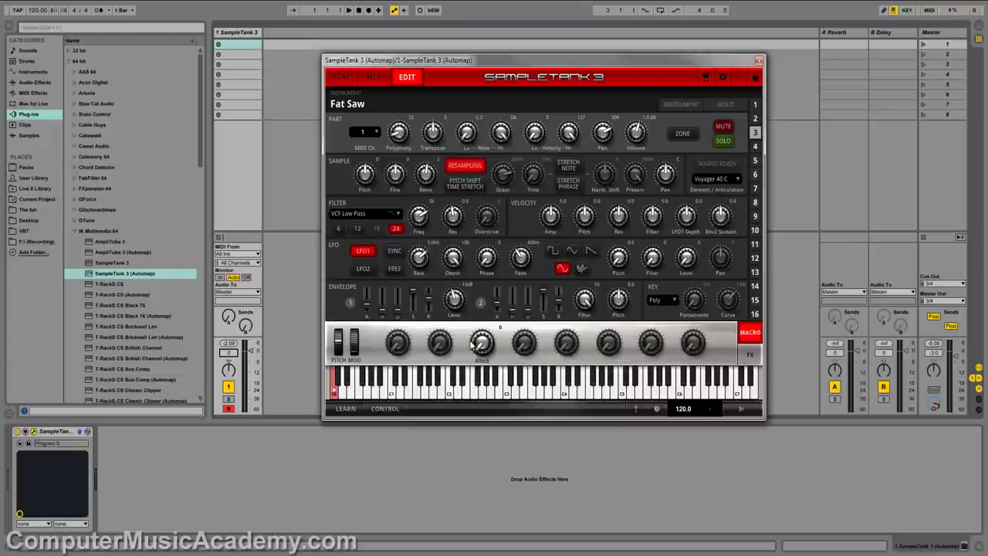
click(748, 357)
click(748, 337)
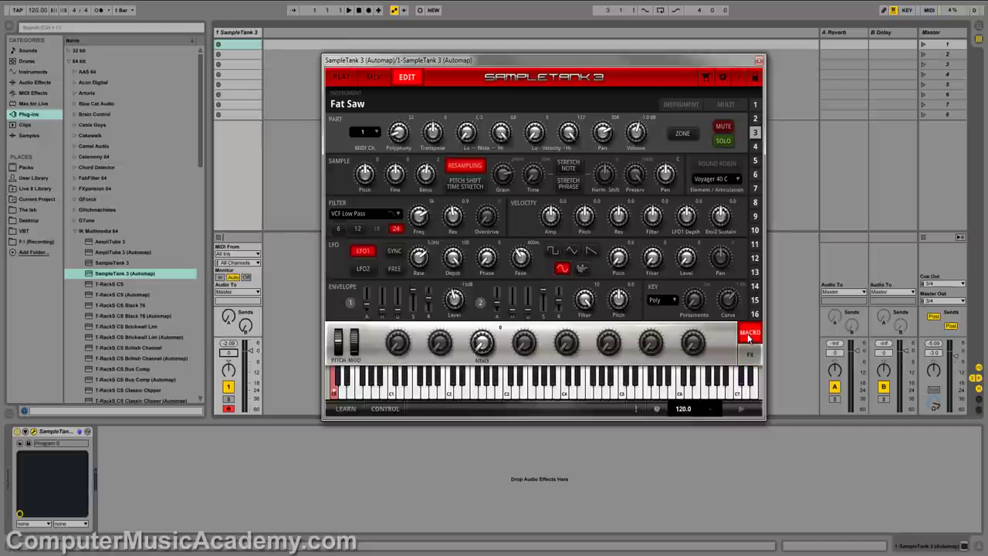